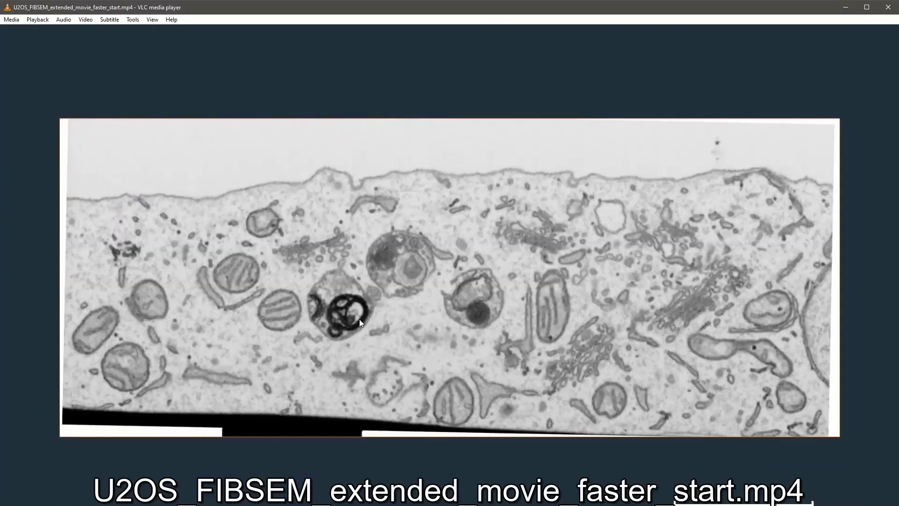
# Switch from the movie player to the Zenodo record in the browser and review its list of dataset files.
pyautogui.click(846, 7)
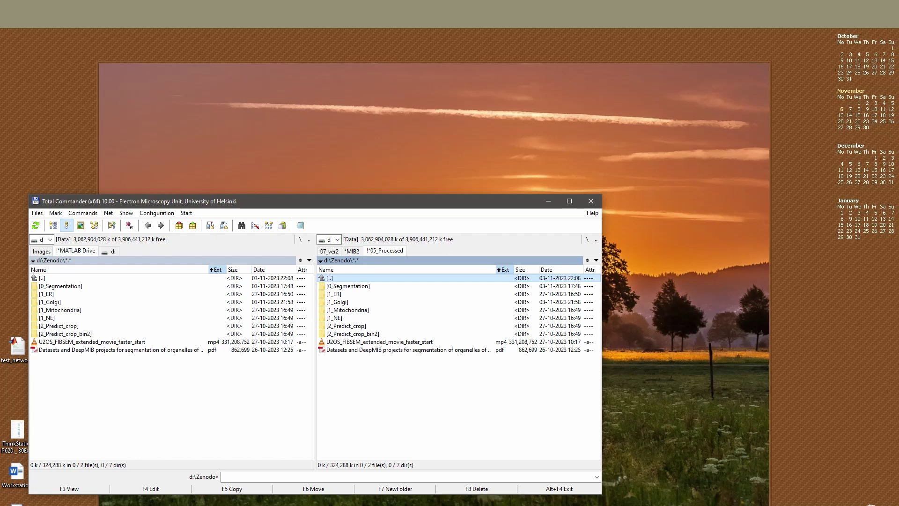
pyautogui.hotkey('alt', 'Tab')
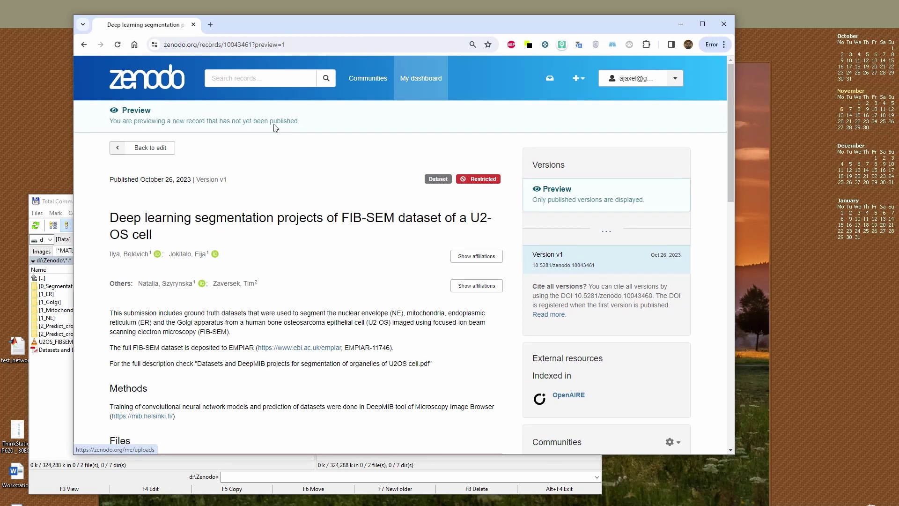
pyautogui.scroll(-8, 147, 223)
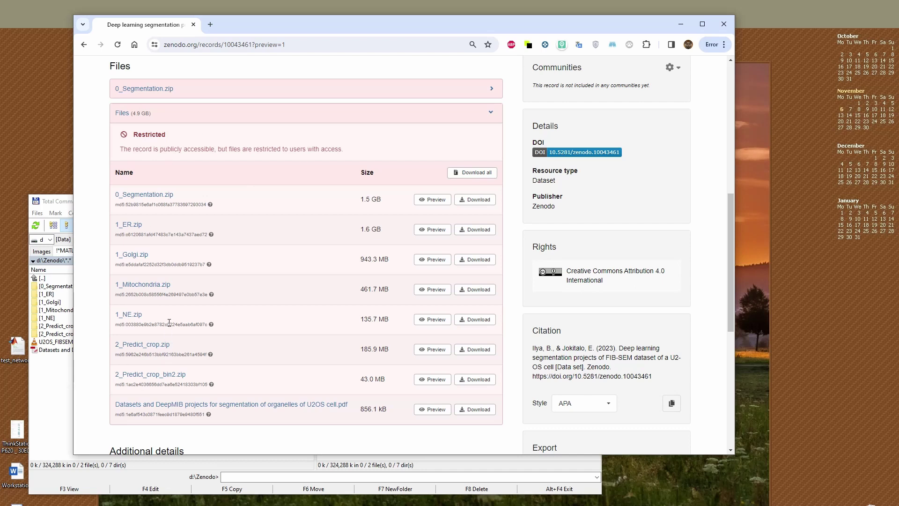
# Switch to Total Commander, open the 0_Segmentation folder and look over its Images, Labels and Protocols subfolders.
pyautogui.click(54, 413)
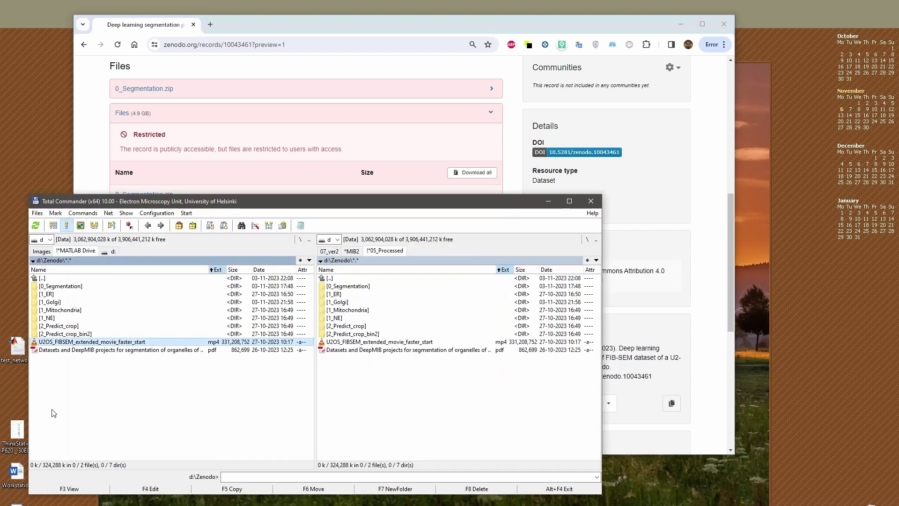
pyautogui.click(681, 23)
pyautogui.click(79, 288)
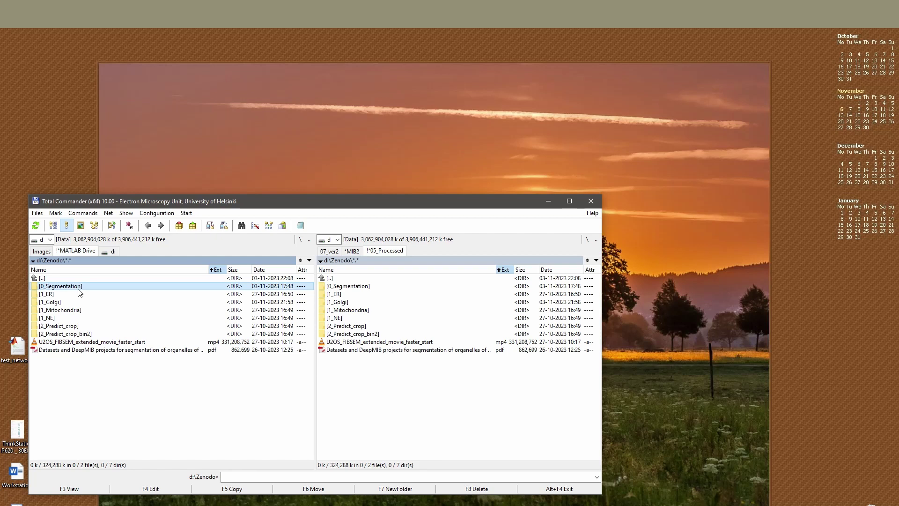
pyautogui.doubleClick(79, 289)
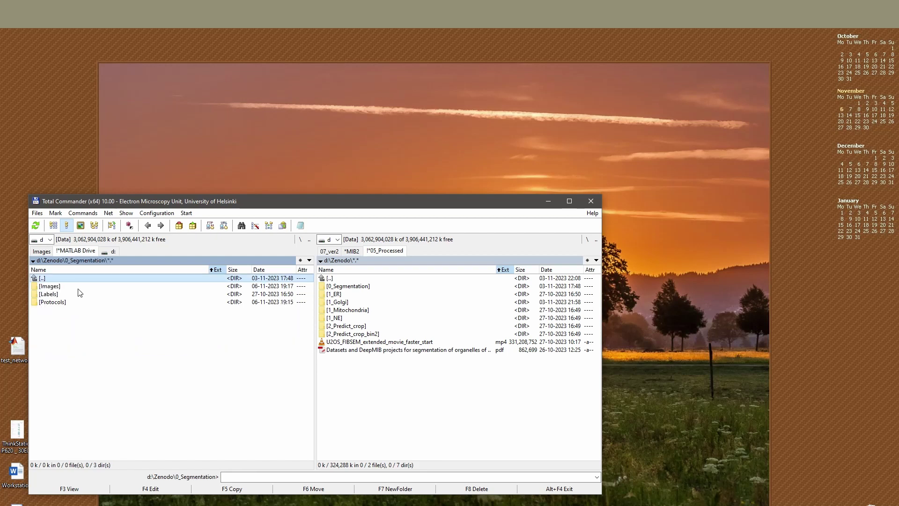
pyautogui.press('Down')
pyautogui.press('Down')
pyautogui.press('Down')
pyautogui.press('Up')
pyautogui.press('Up')
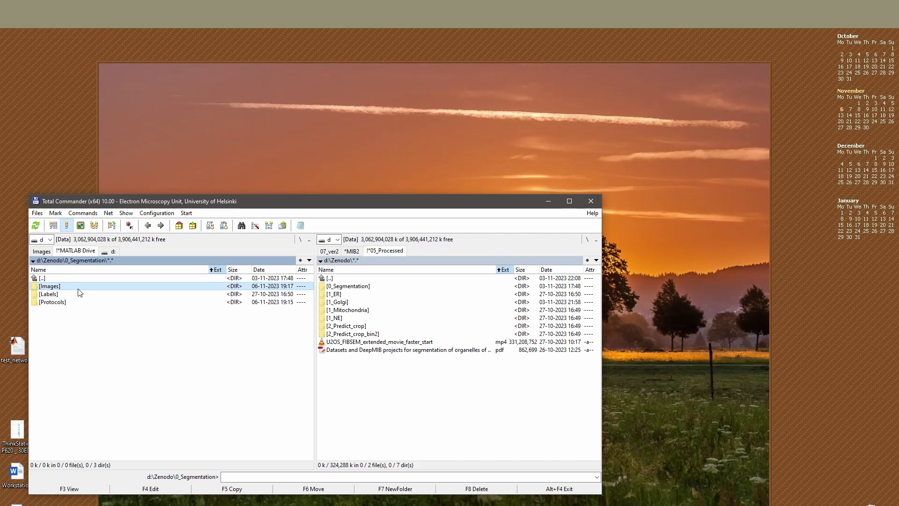
# Load U2OS_cells_z0022.am from the Images folder into Microscopy Image Browser.
pyautogui.click(419, 500)
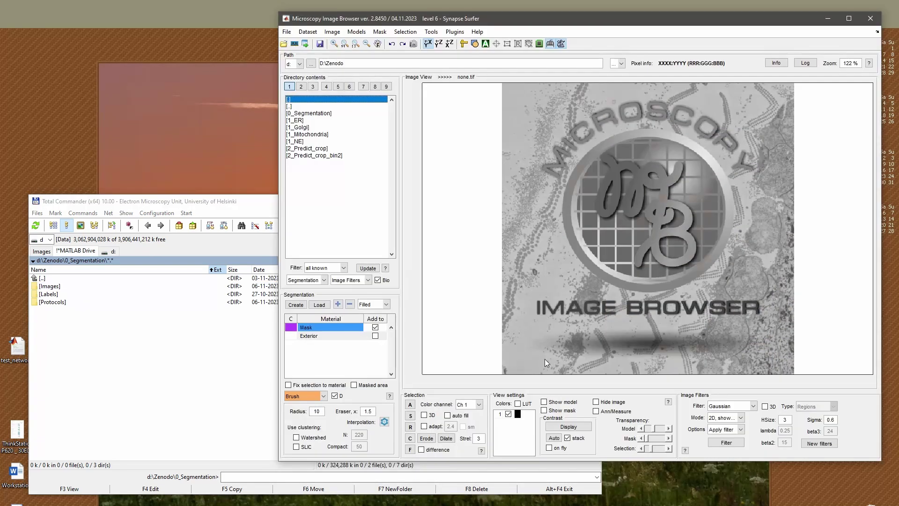
pyautogui.doubleClick(95, 287)
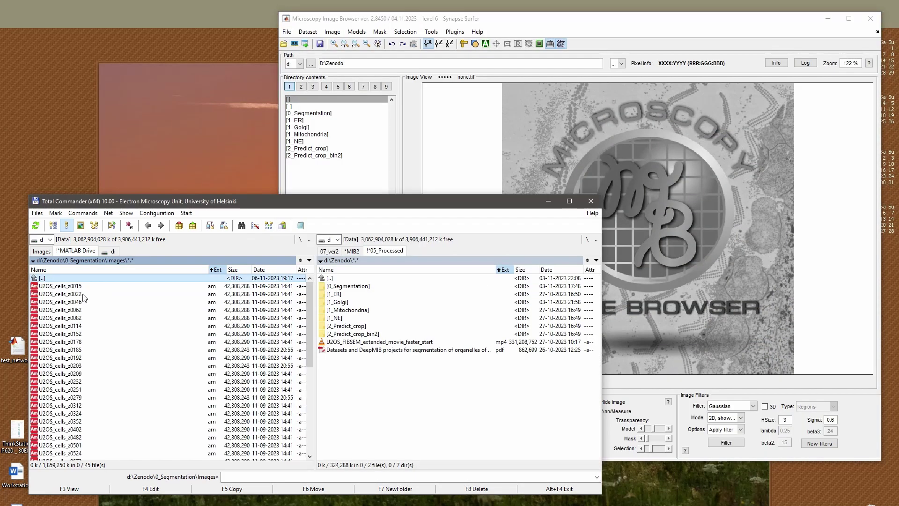
pyautogui.click(97, 326)
pyautogui.click(58, 297)
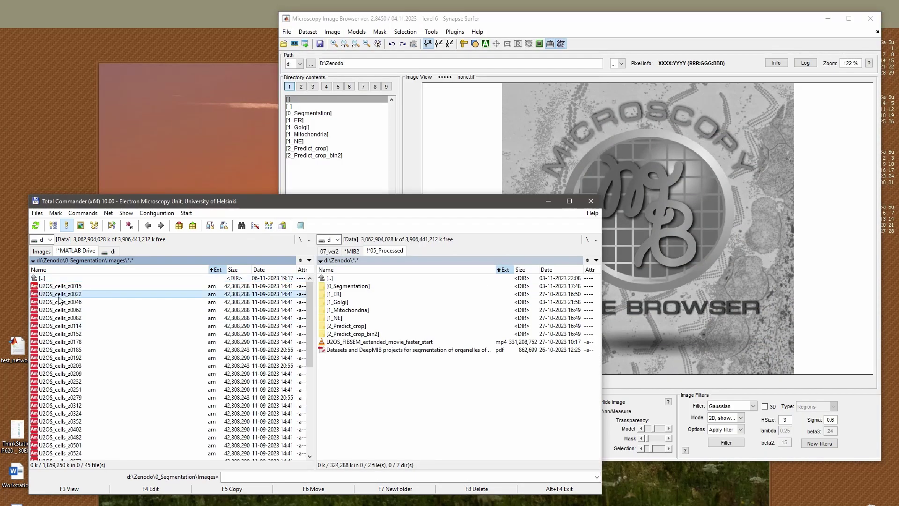
pyautogui.moveTo(68, 298); pyautogui.dragTo(550, 129)
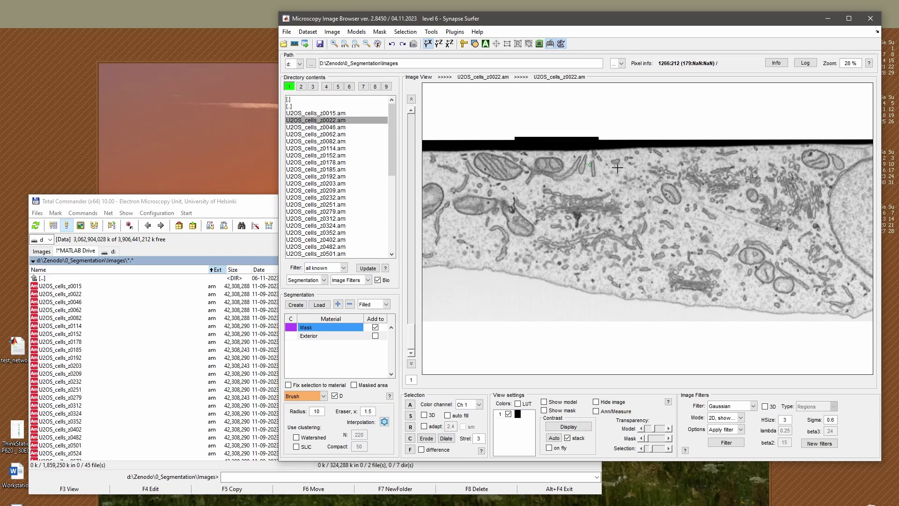
# Load Labels_U2OS_cells_z0022.tif from the Labels folder as the segmentation model for the open image in Microscopy Image Browser.
pyautogui.doubleClick(117, 278)
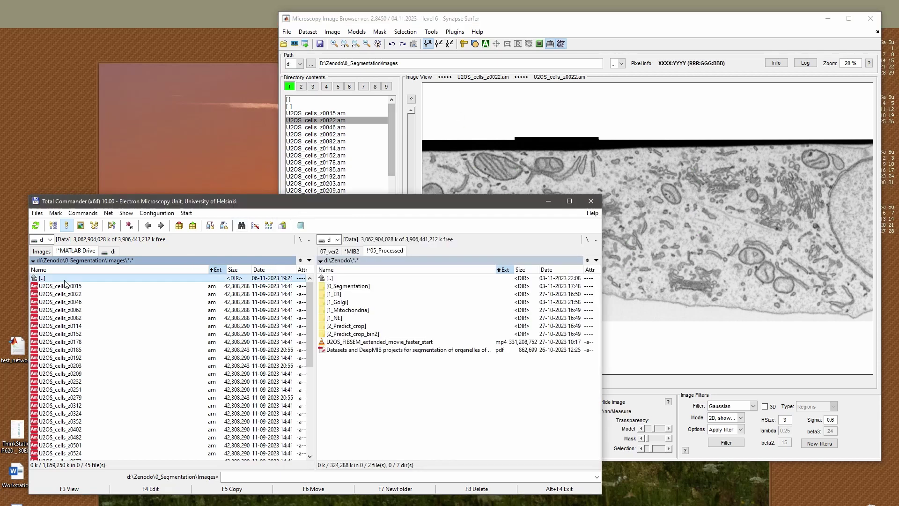
pyautogui.doubleClick(56, 299)
pyautogui.moveTo(166, 206); pyautogui.dragTo(540, 211)
pyautogui.moveTo(449, 299); pyautogui.dragTo(313, 364)
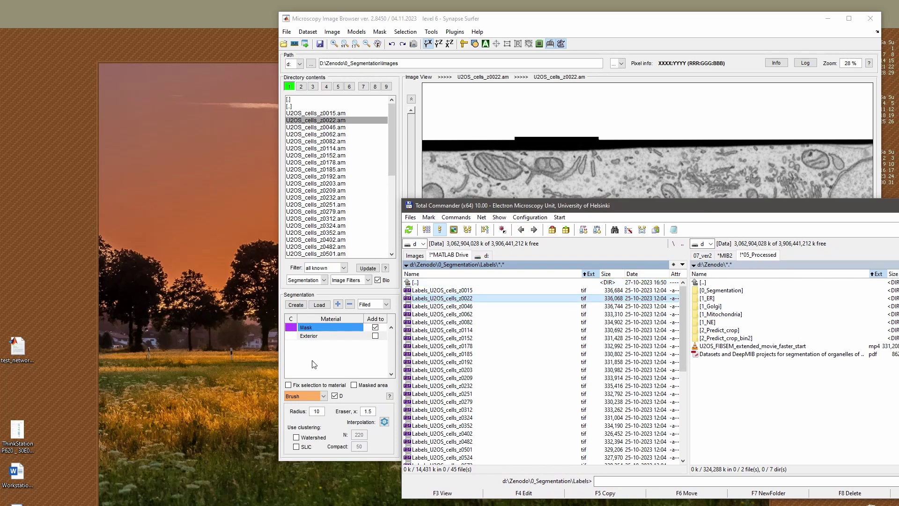
pyautogui.moveTo(687, 205); pyautogui.dragTo(289, 201)
pyautogui.click(527, 26)
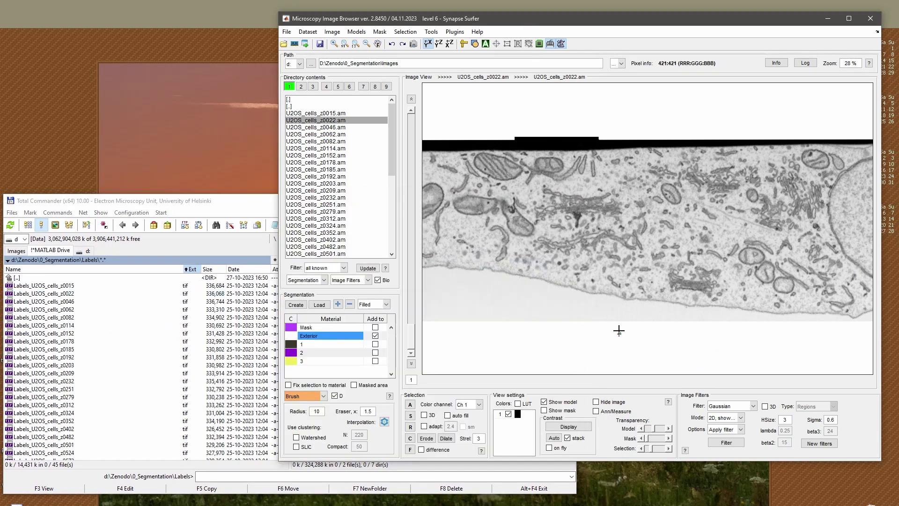
# Go to slice 5, apply a different color scheme to the model's materials and look through materials 2 and 3.
pyautogui.scroll(-6, 593, 305)
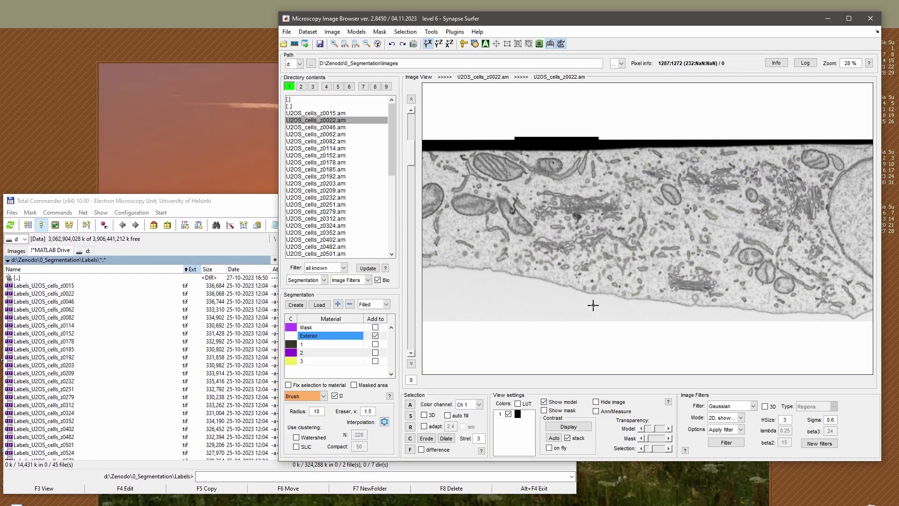
pyautogui.scroll(1, 593, 305)
pyautogui.scroll(3, 593, 305)
pyautogui.scroll(-2, 593, 305)
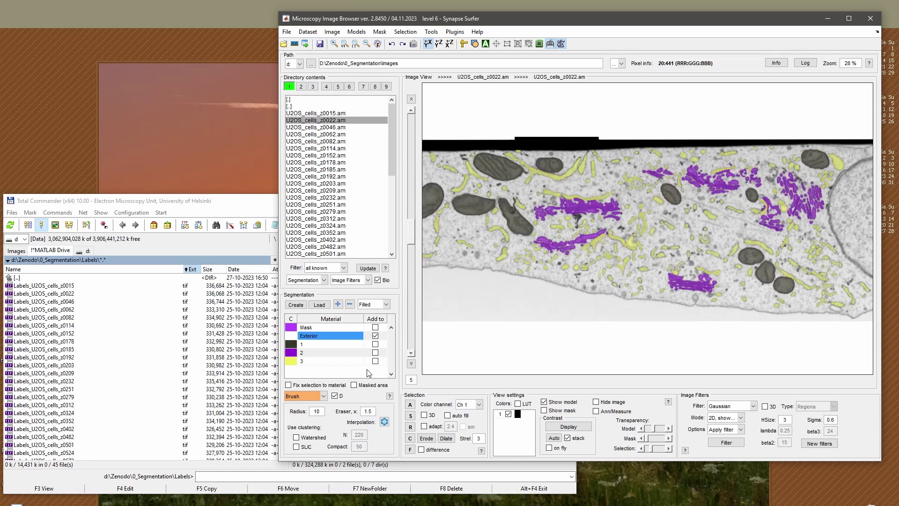
pyautogui.rightClick(312, 347)
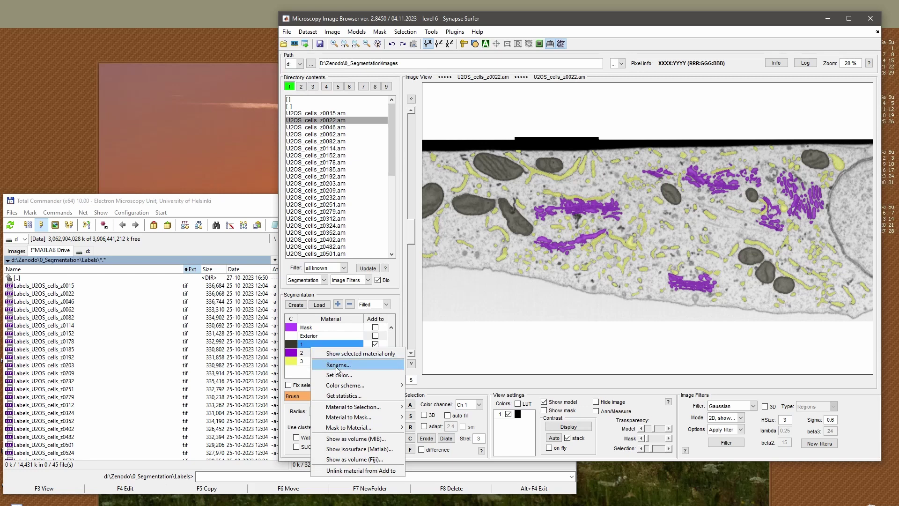
pyautogui.moveTo(345, 387)
pyautogui.click(438, 216)
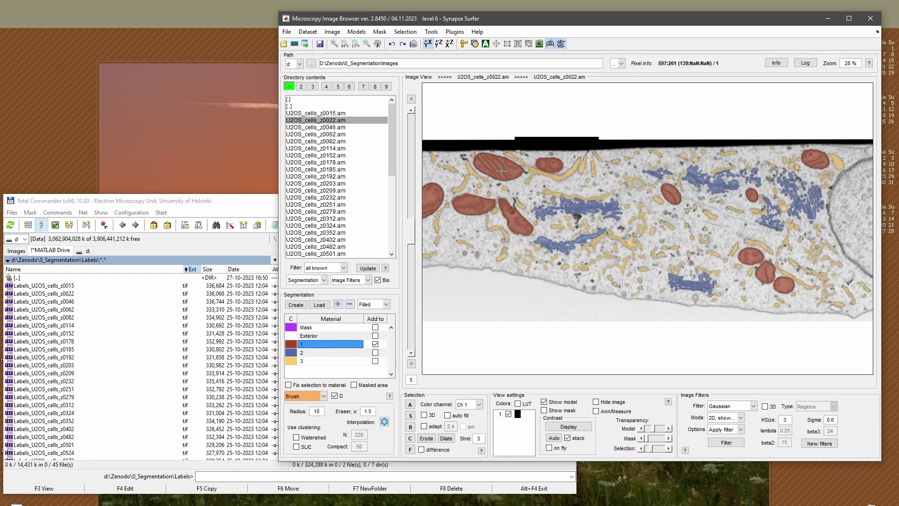
pyautogui.click(303, 355)
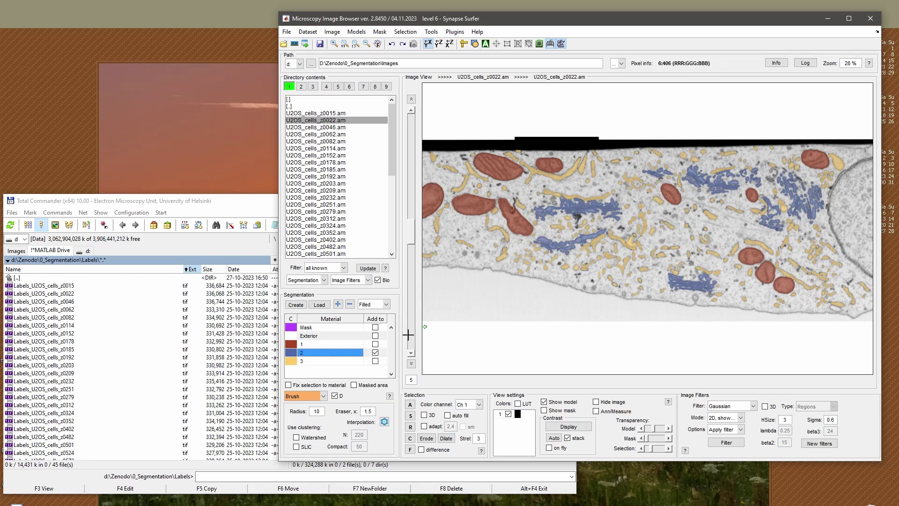
pyautogui.click(327, 363)
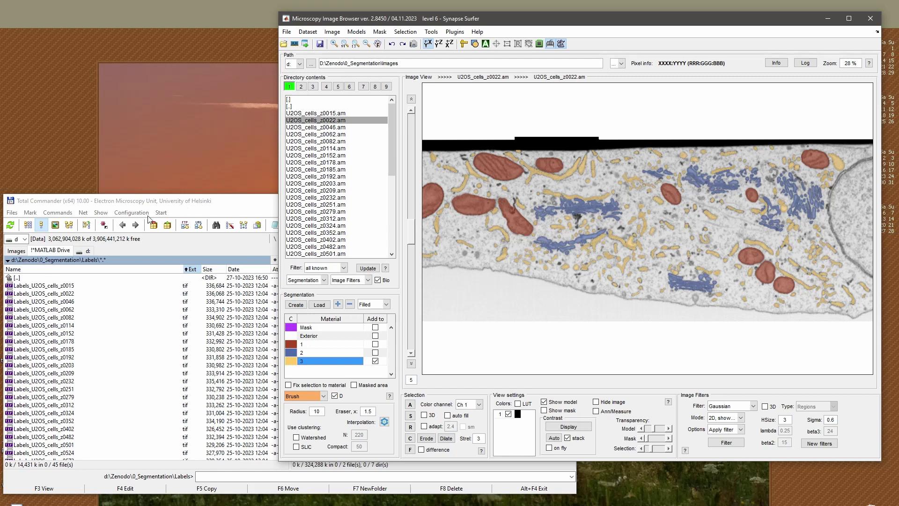
# Switch to Total Commander, open the Protocols folder within 0_Segmentation and look over the protocol files.
pyautogui.doubleClick(74, 279)
pyautogui.press('Down')
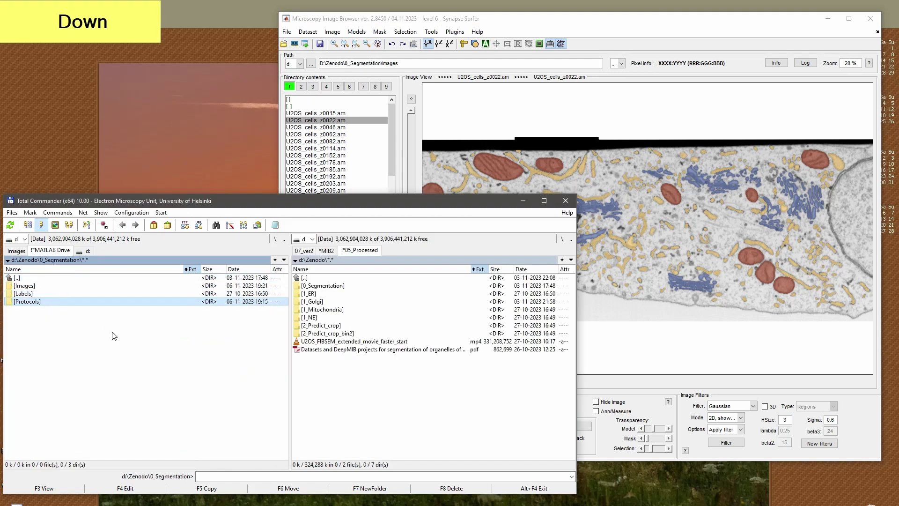
pyautogui.press('Return')
pyautogui.press('Down')
pyautogui.press('Down')
pyautogui.press('Up')
pyautogui.press('Up')
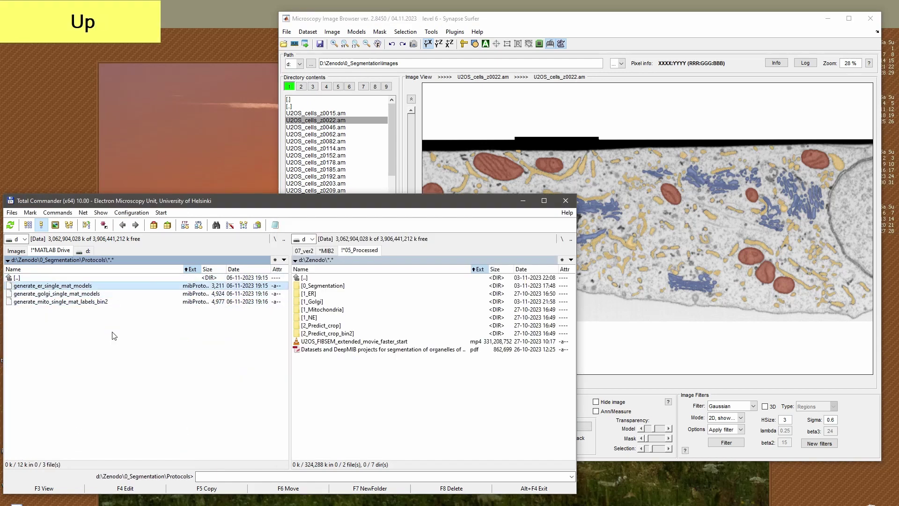
# Open batch processing in Microscopy Image Browser and load generate_er_single_mat_models.mibProtocol from the Protocols folder.
pyautogui.click(287, 31)
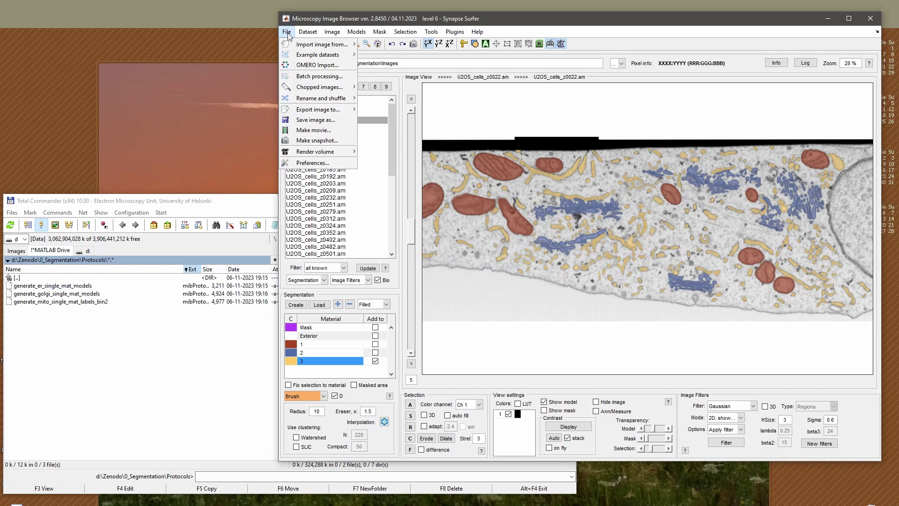
pyautogui.click(316, 78)
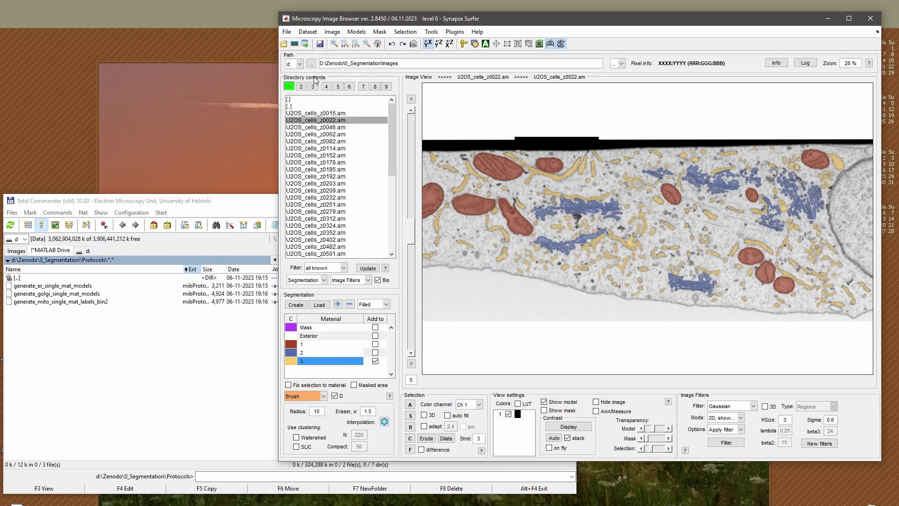
pyautogui.click(202, 100)
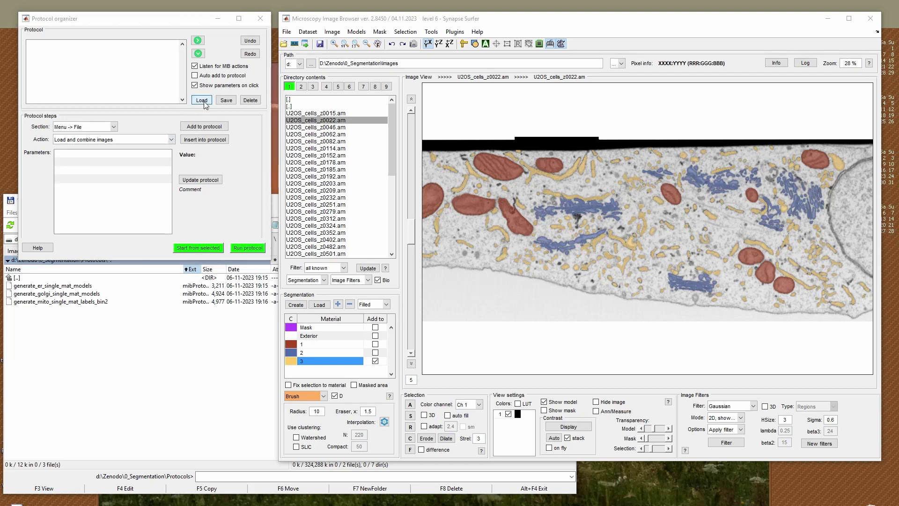
pyautogui.click(207, 50)
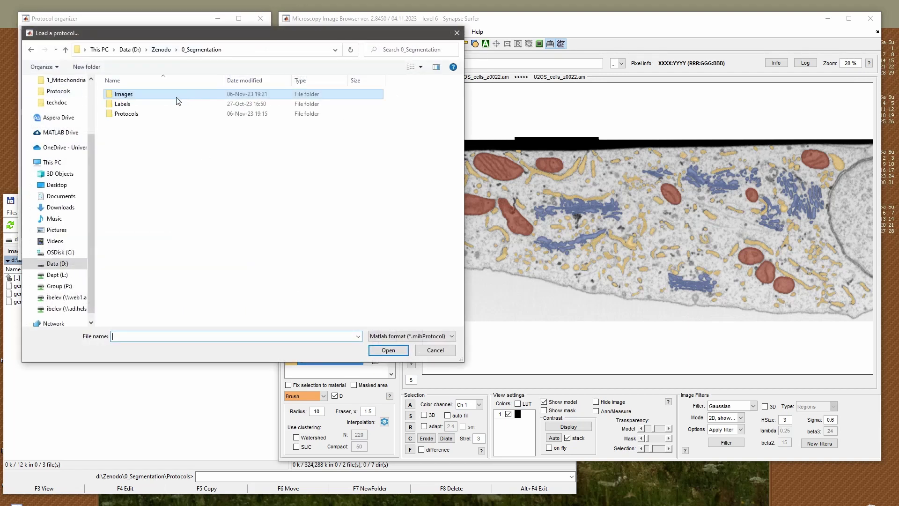
pyautogui.doubleClick(150, 114)
pyautogui.click(217, 96)
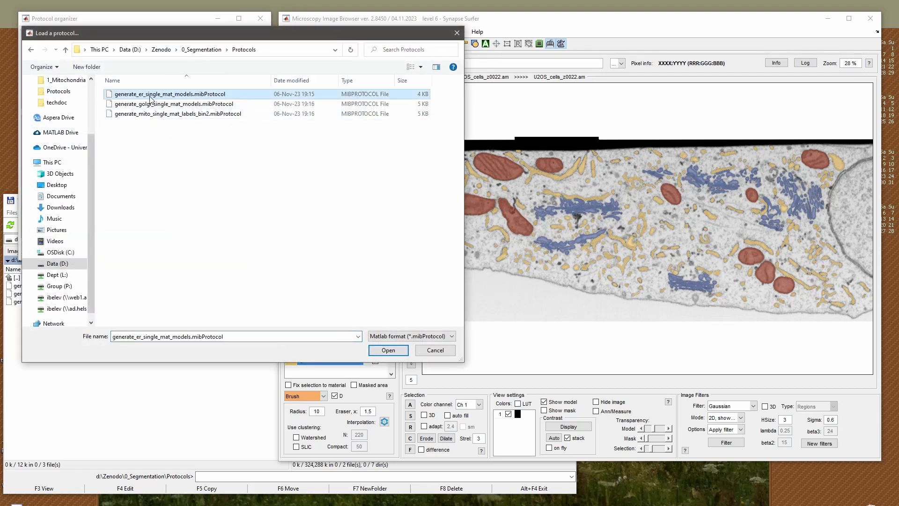
pyautogui.doubleClick(150, 94)
# Examine the FILE LOOP START settings of the protocol and the current image directory it uses.
pyautogui.press('Down')
pyautogui.press('Down')
pyautogui.press('Down')
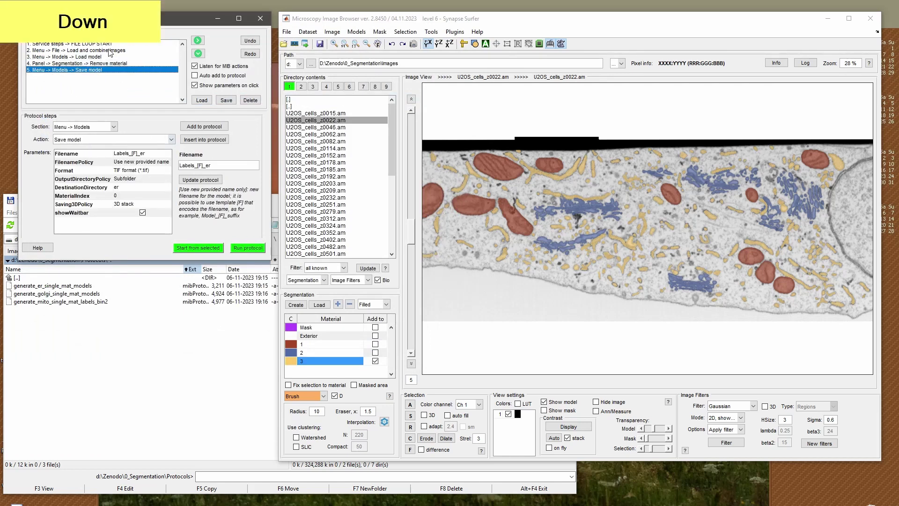
pyautogui.moveTo(173, 24); pyautogui.dragTo(171, 36)
pyautogui.click(107, 55)
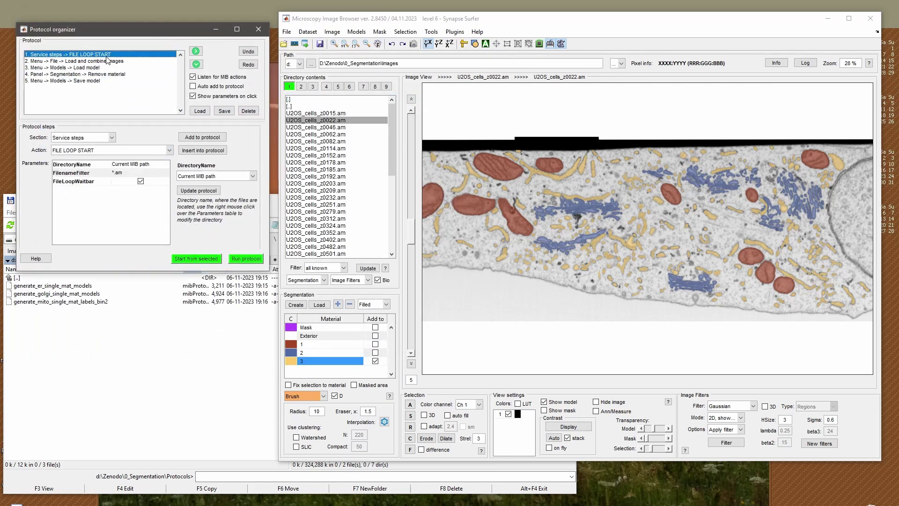
pyautogui.click(331, 117)
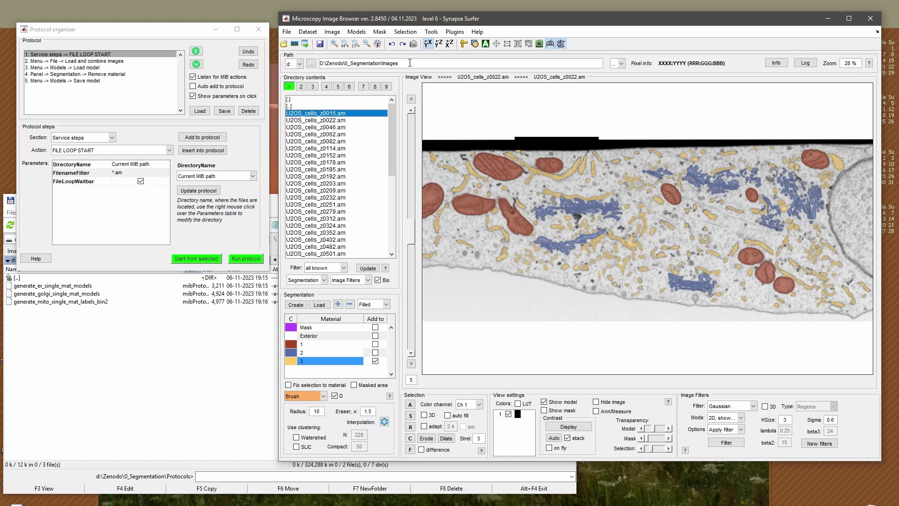
pyautogui.moveTo(409, 63); pyautogui.dragTo(309, 63)
# Review the protocol's image loading, material removal and model saving steps, and run the whole protocol.
pyautogui.click(93, 55)
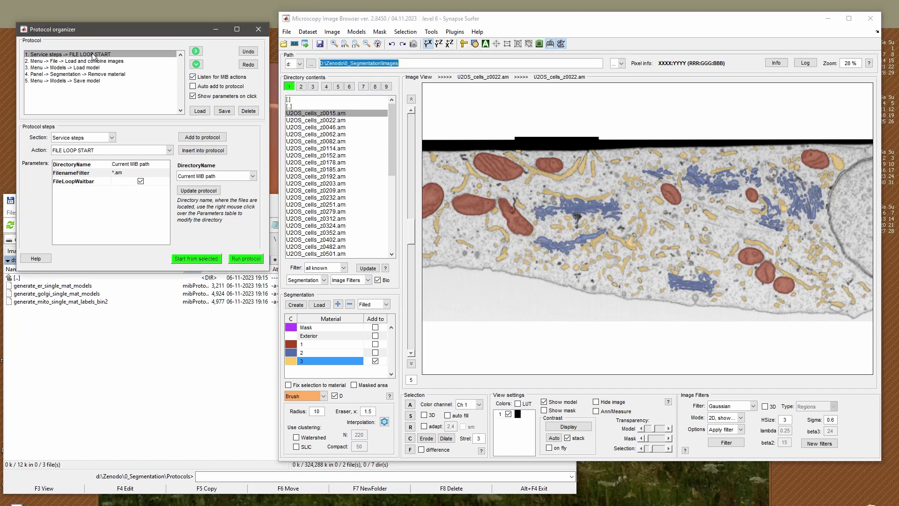
pyautogui.click(90, 63)
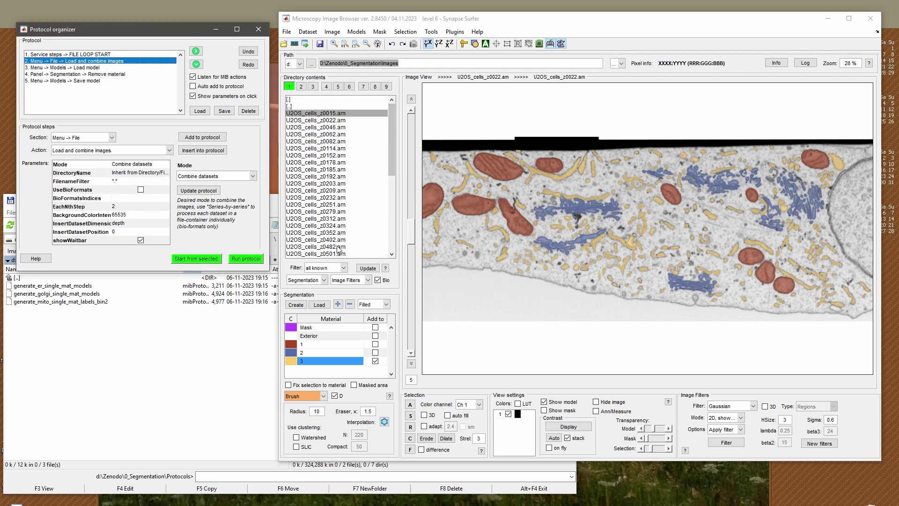
pyautogui.click(94, 74)
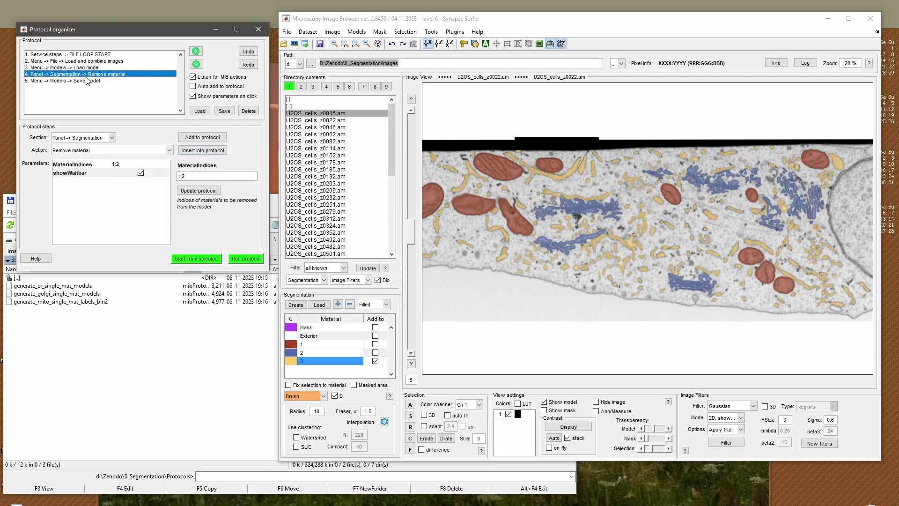
pyautogui.click(86, 81)
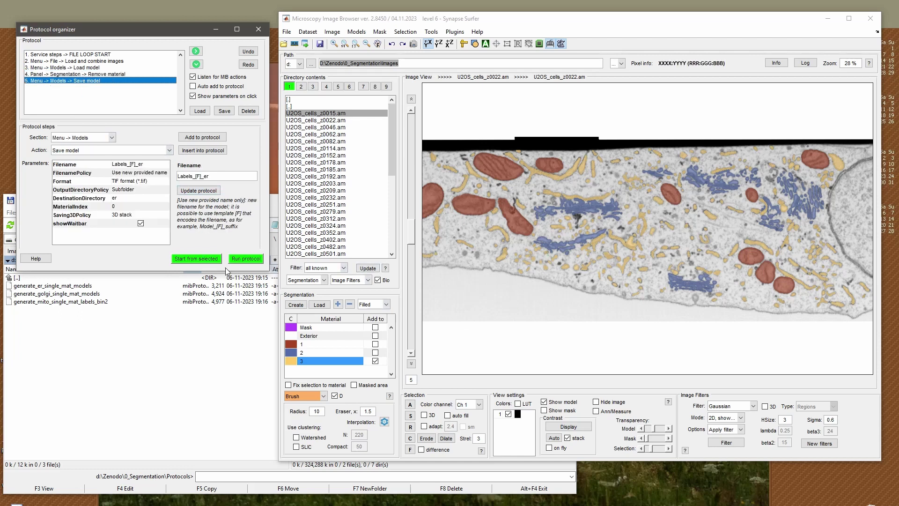
pyautogui.click(248, 262)
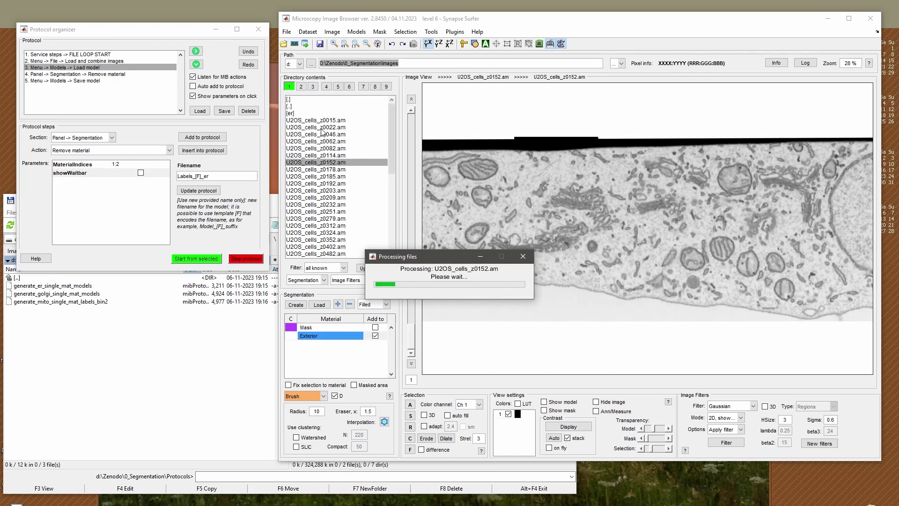
# Switch to Total Commander and open the Images folder within 0_Segmentation to look for the er output folder.
pyautogui.click(200, 379)
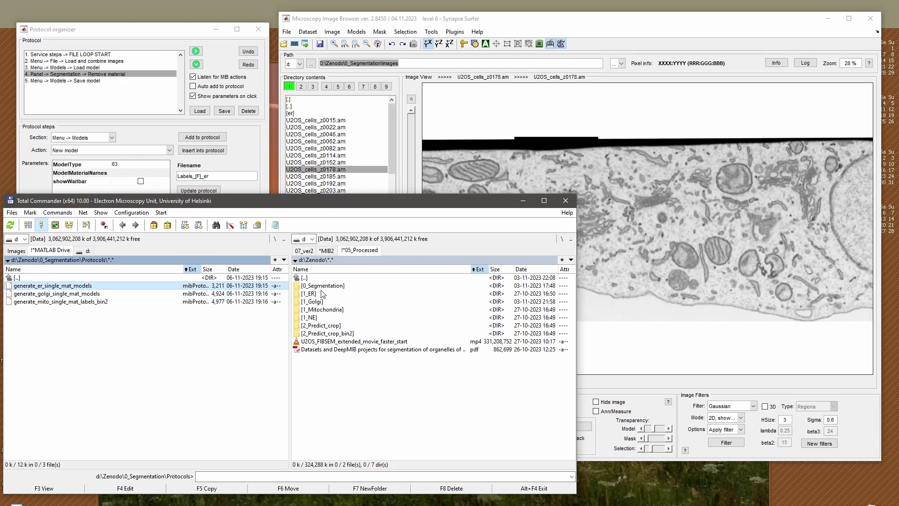
pyautogui.doubleClick(325, 287)
pyautogui.click(326, 286)
pyautogui.doubleClick(327, 286)
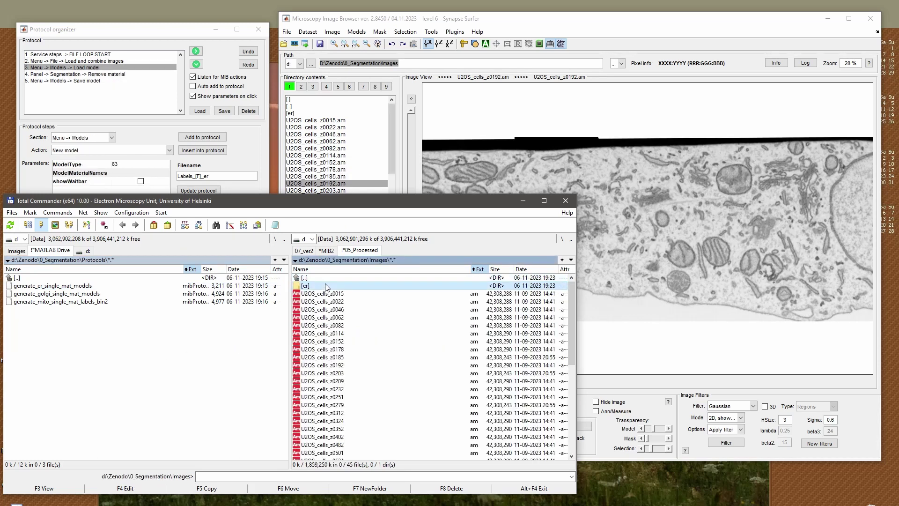
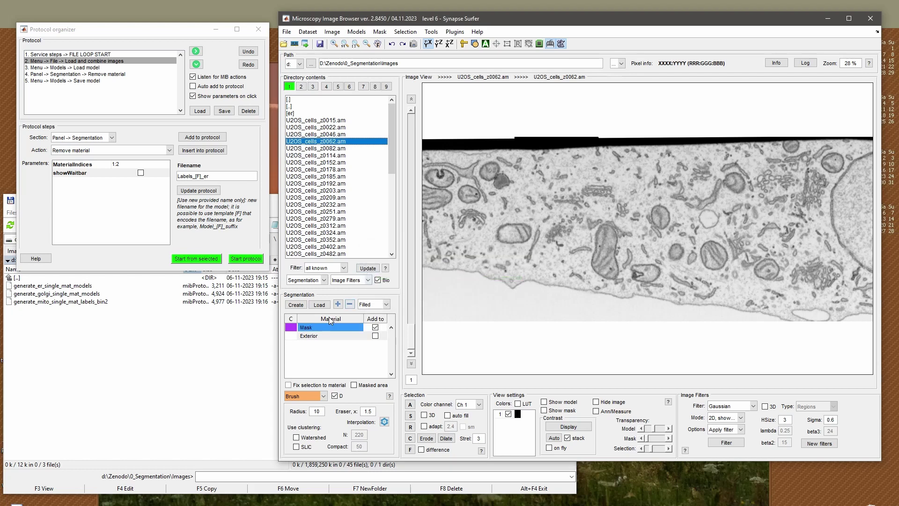
# Load the TIF-format model Labels_U2OS_cells_z0062_er.tif from the er folder in Microscopy Image Browser and browse its slices.
pyautogui.click(319, 305)
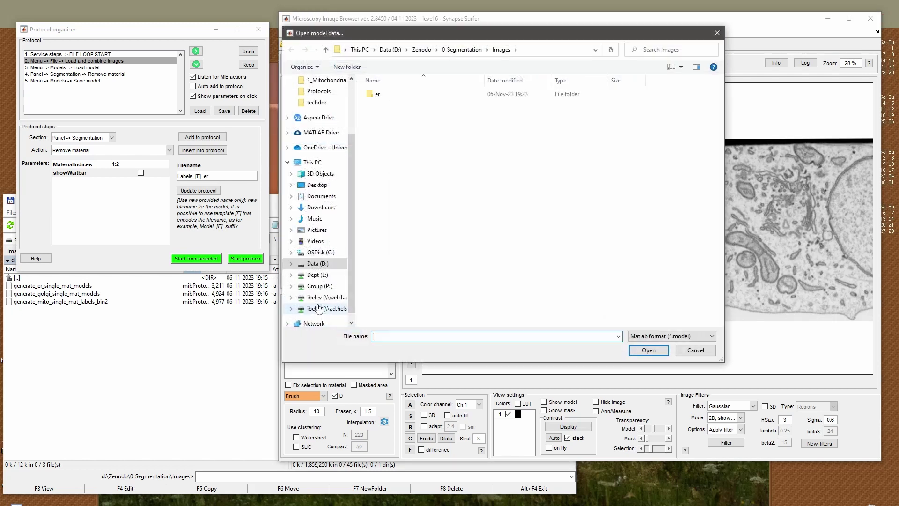
pyautogui.doubleClick(376, 97)
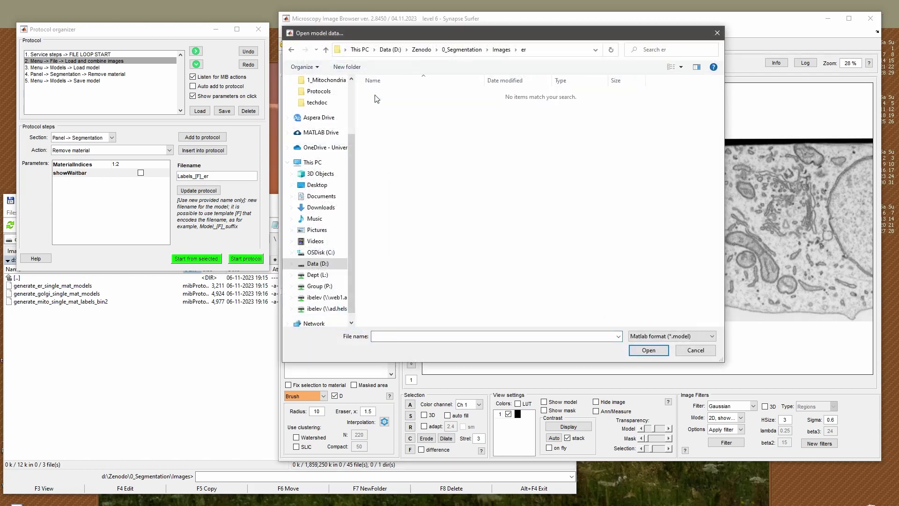
pyautogui.click(645, 332)
pyautogui.click(651, 399)
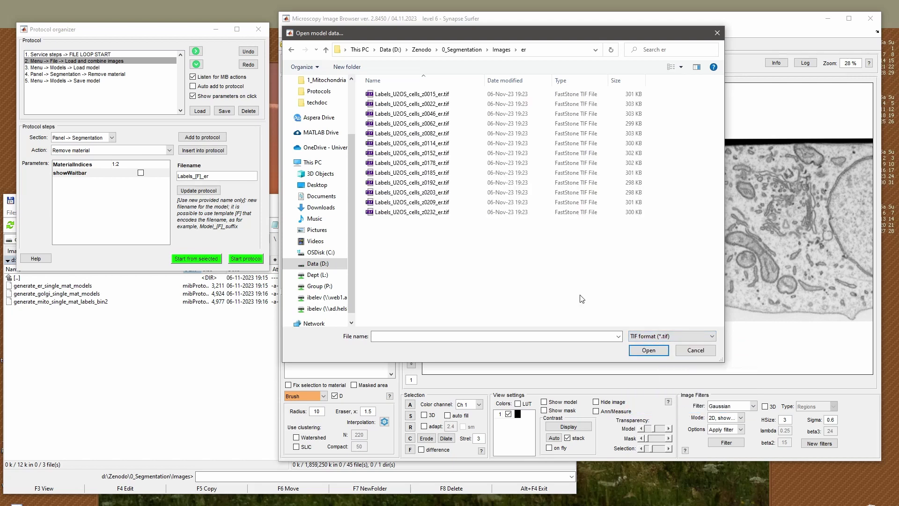
pyautogui.doubleClick(450, 124)
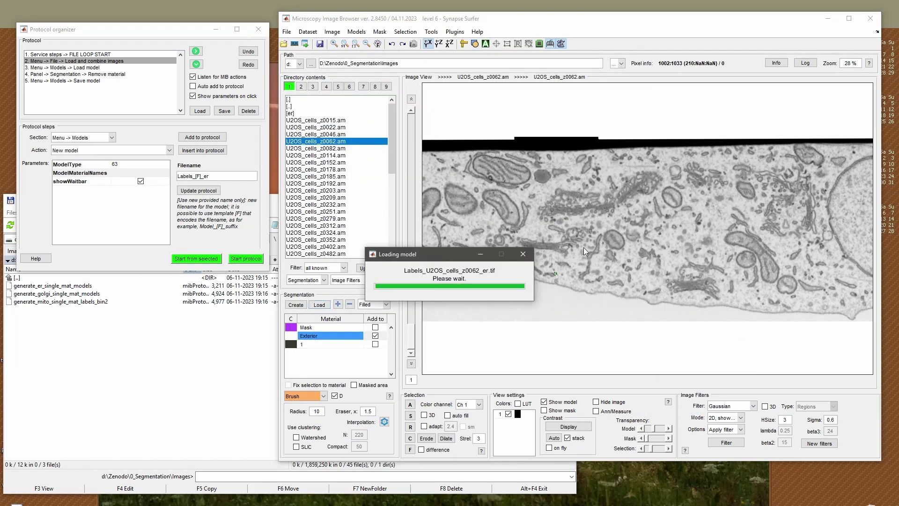
pyautogui.scroll(-4, 824, 246)
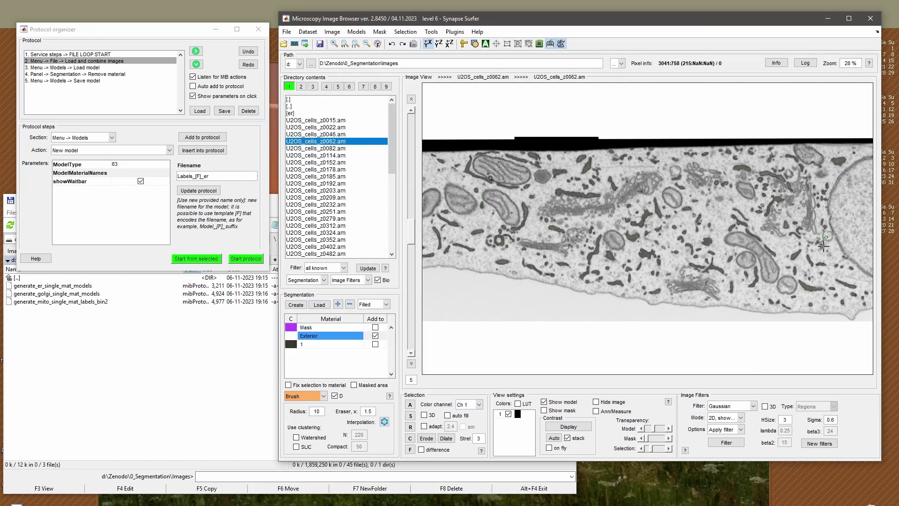
# Select material 1 of the loaded model and set its colour to the recent light yellow.
pyautogui.click(322, 345)
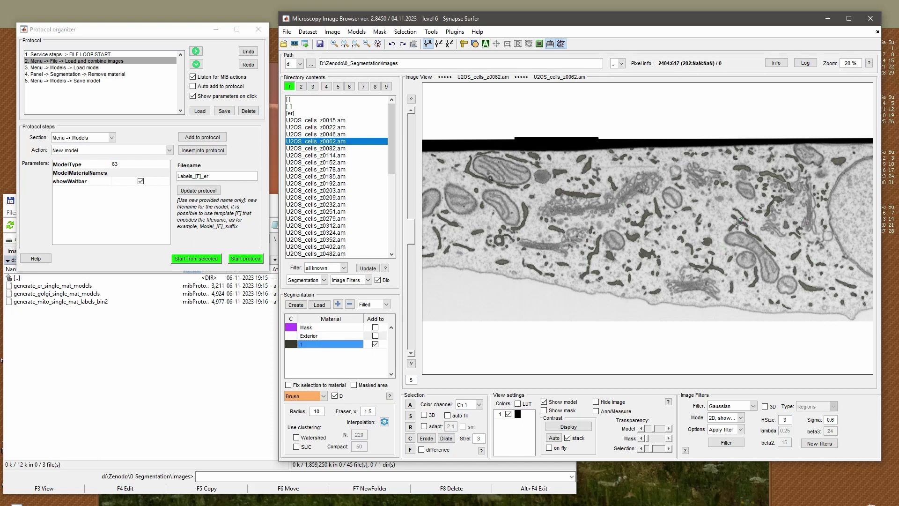
pyautogui.click(291, 345)
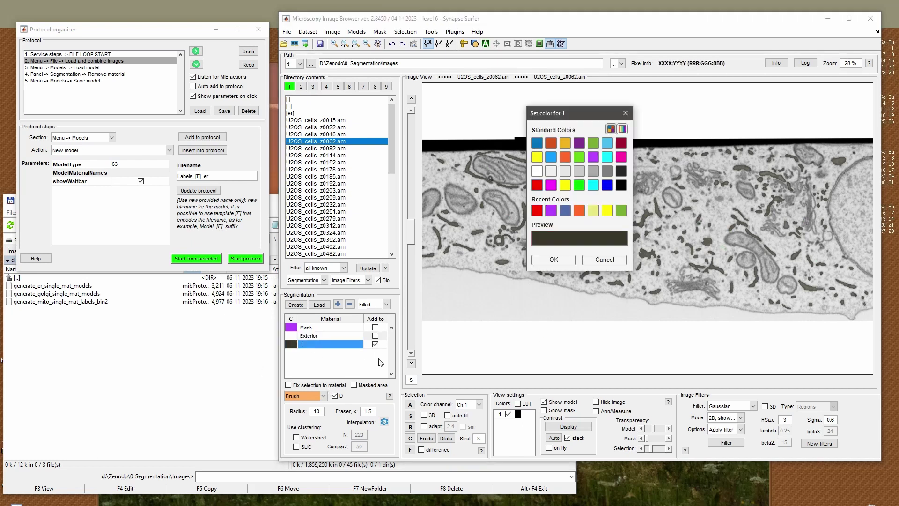
pyautogui.click(551, 171)
pyautogui.click(565, 185)
pyautogui.click(593, 211)
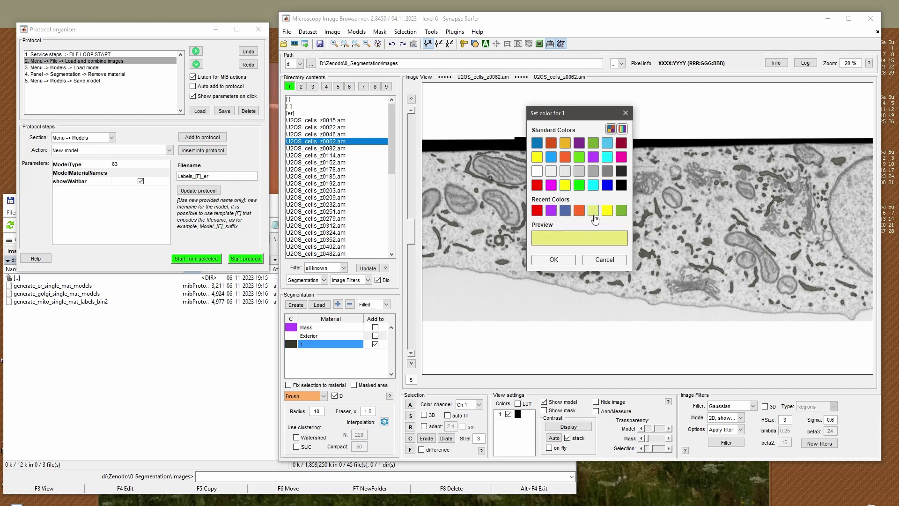
pyautogui.click(569, 260)
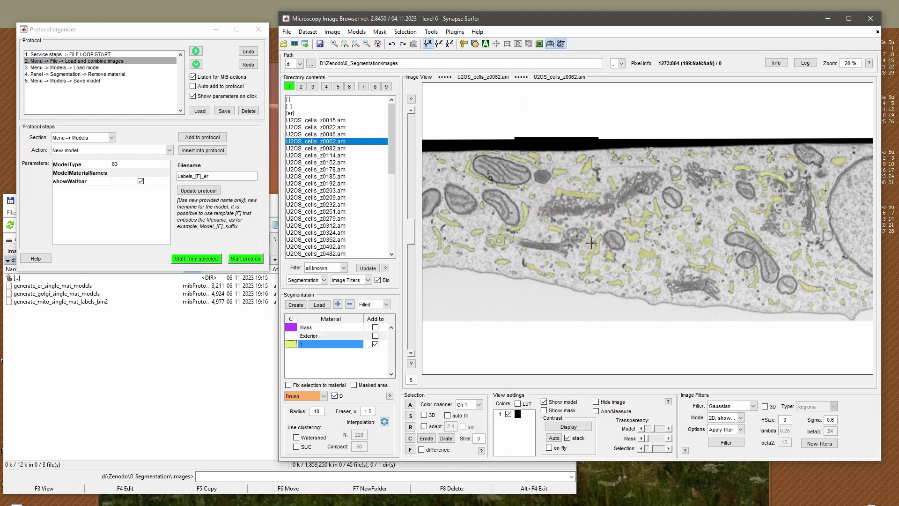
# Switch to Total Commander, go up from Protocols to the 0_Segmentation folder, and close the Protocol organizer.
pyautogui.click(212, 359)
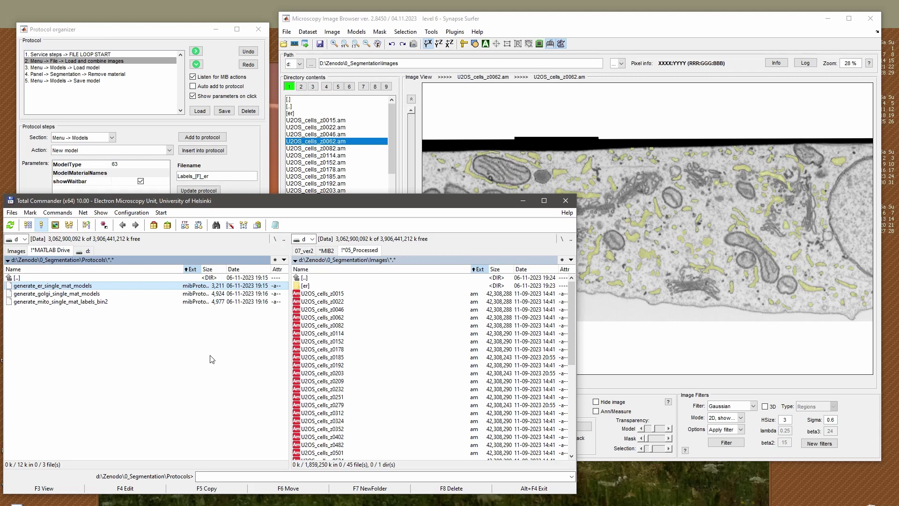
pyautogui.press('Return')
pyautogui.press('Tab')
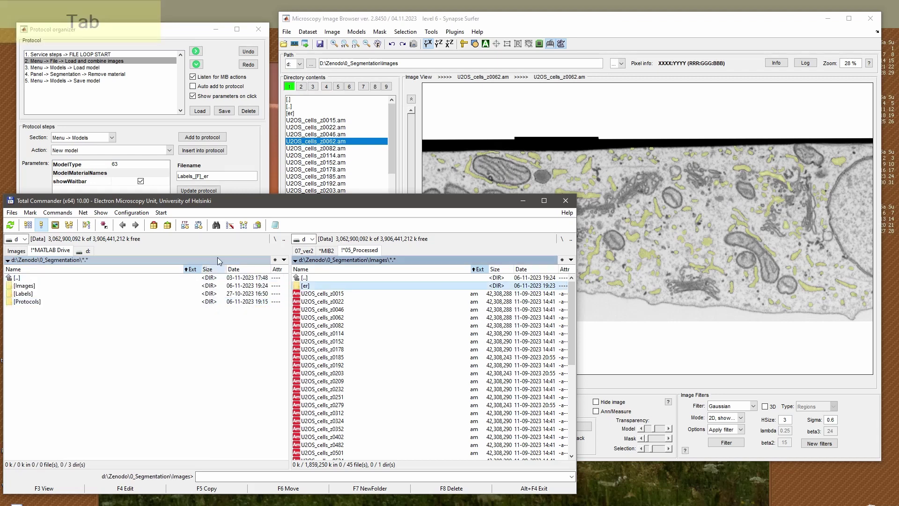
pyautogui.click(258, 30)
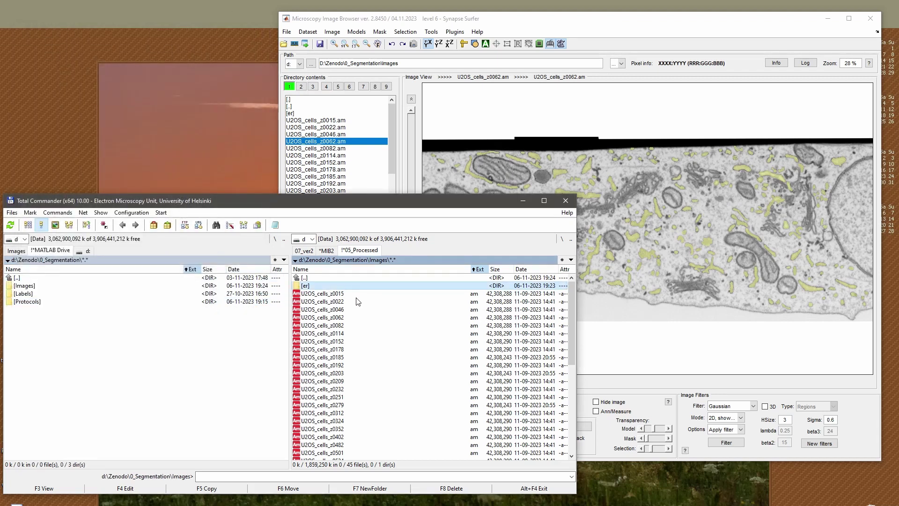
pyautogui.moveTo(342, 197); pyautogui.dragTo(440, 174)
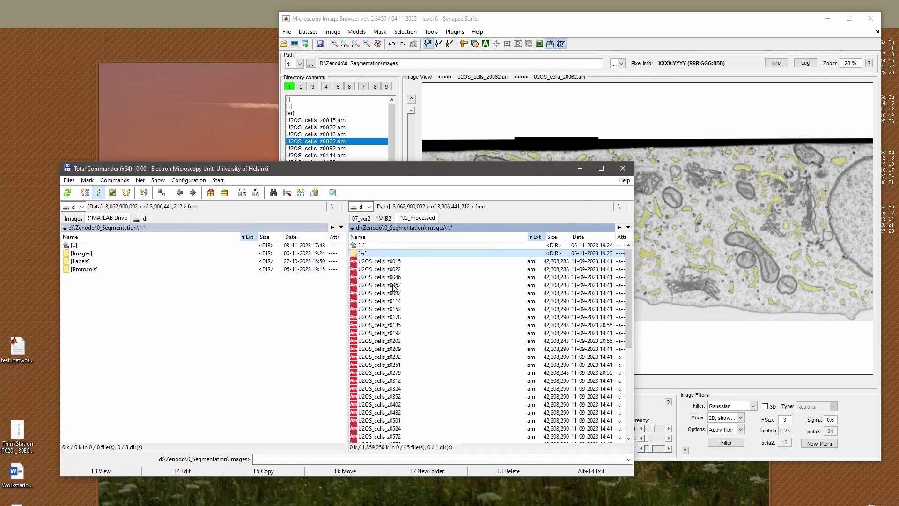
# Open the 1_ER folder of the Zenodo dataset and look over its contents and the 1_Train_ER subfolder.
pyautogui.press('Tab')
pyautogui.press('Return')
pyautogui.press('Down')
pyautogui.press('Return')
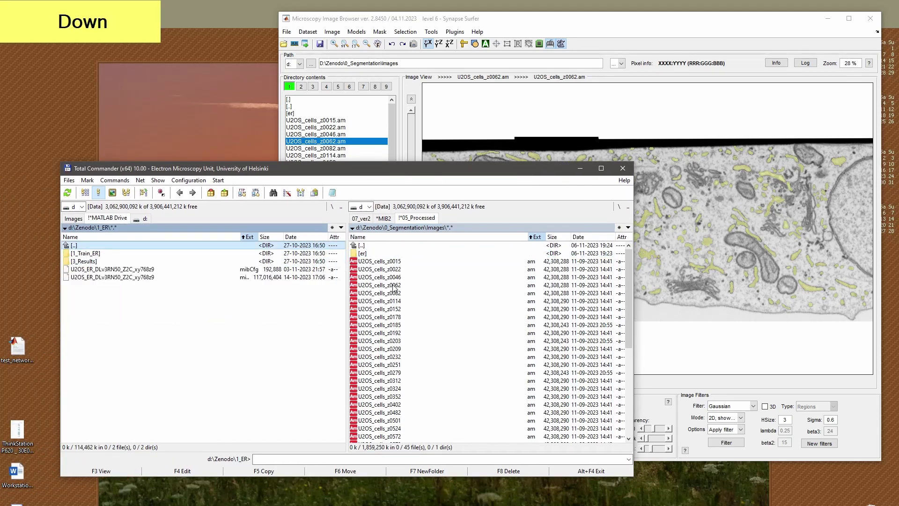
pyautogui.press('Down')
pyautogui.press('Return')
pyautogui.press('Up')
pyautogui.press('Return')
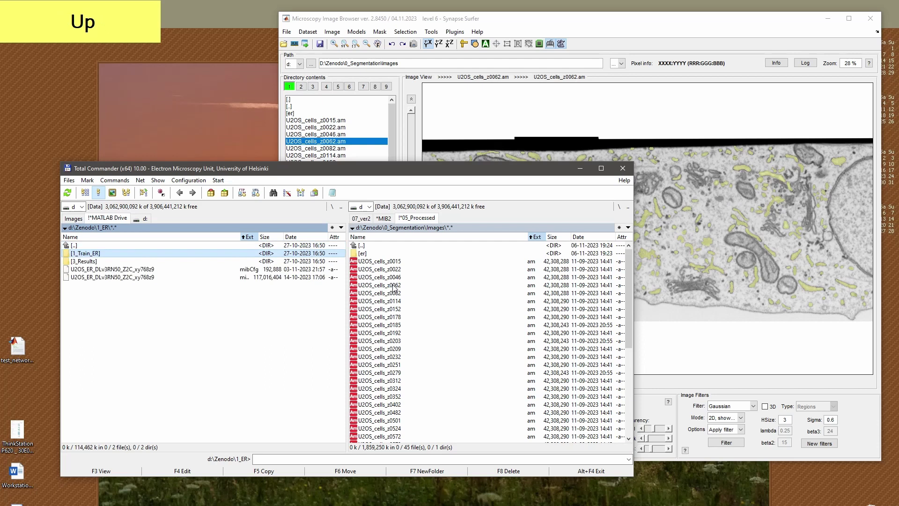
pyautogui.press('Return')
pyautogui.press('Return')
pyautogui.press('Return')
pyautogui.press('Down')
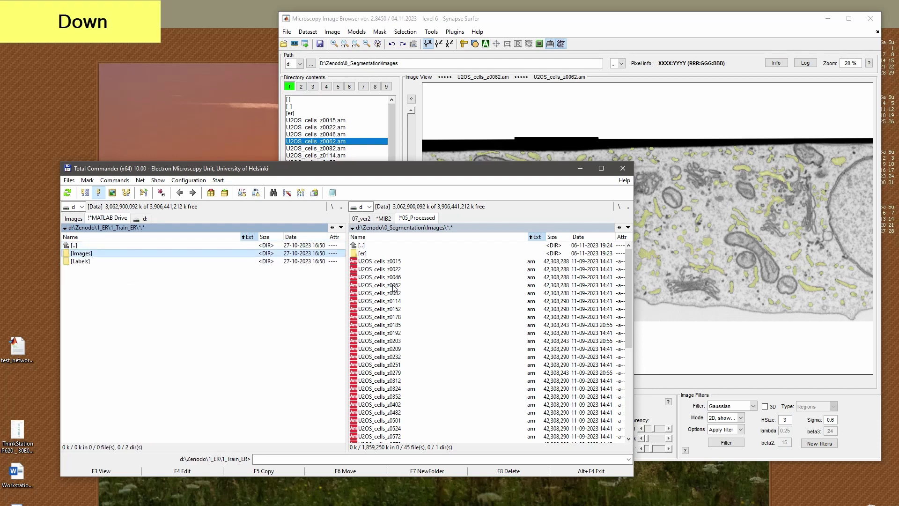
# Look through 1_Train_ER, opening its Labels folder alongside the generated er folder to compare the label files.
pyautogui.press('Return')
pyautogui.press('Return')
pyautogui.press('Return')
pyautogui.press('Up')
pyautogui.press('Return')
pyautogui.press('Return')
pyautogui.press('Return')
pyautogui.press('Tab')
pyautogui.click(411, 263)
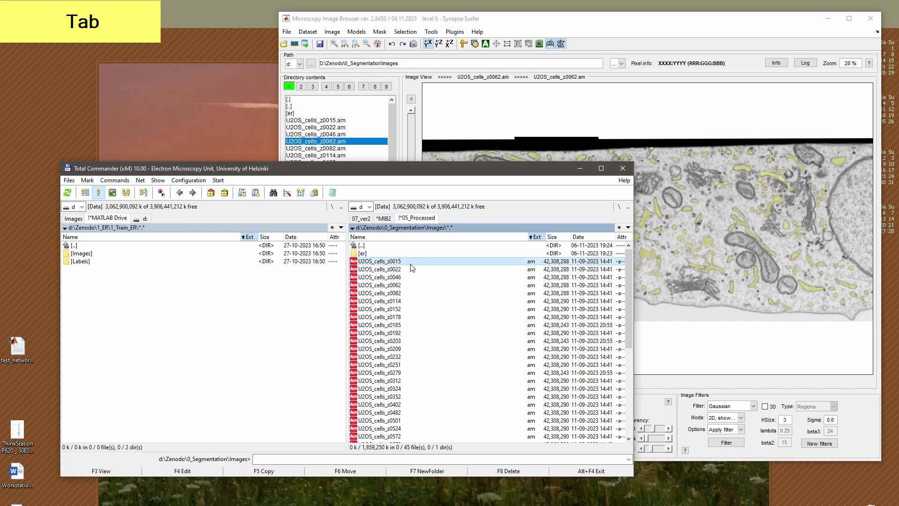
pyautogui.doubleClick(195, 262)
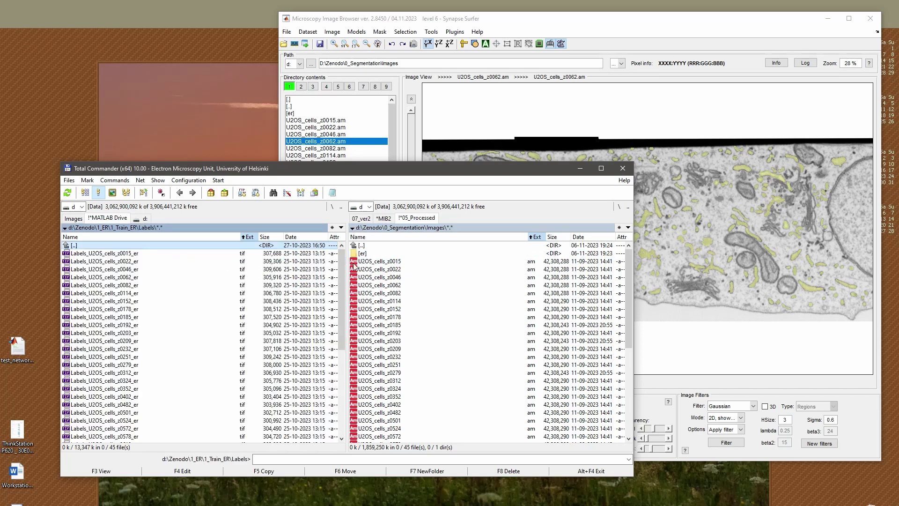
pyautogui.doubleClick(373, 253)
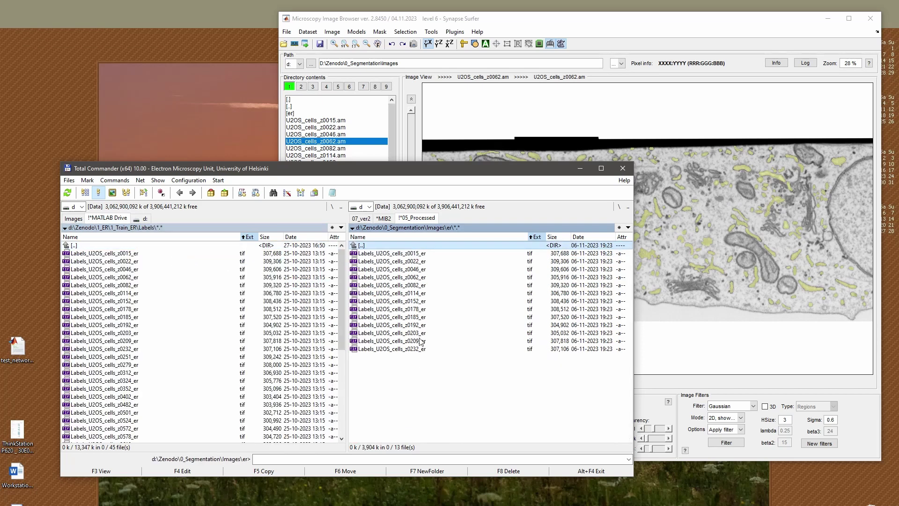
# Delete the generated er folder from the Images folder and go up to 0_Segmentation.
pyautogui.press('Return')
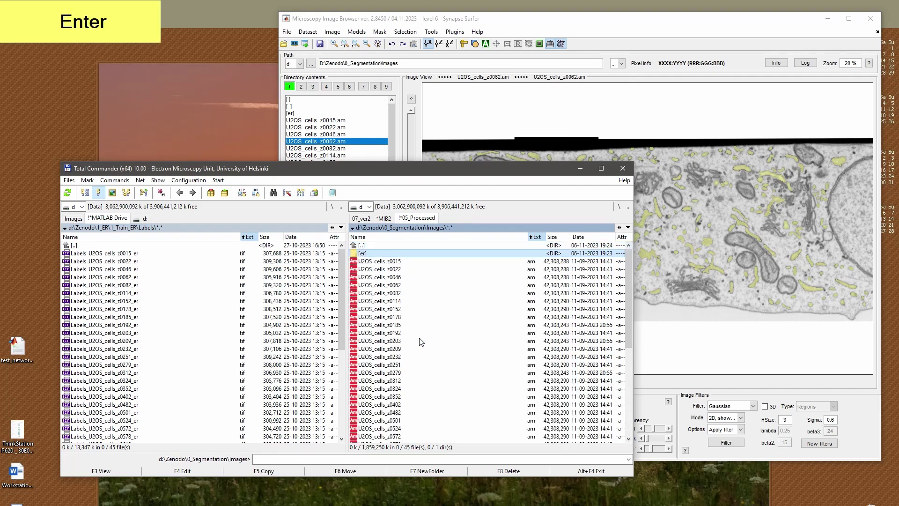
pyautogui.hotkey('shift', 'Delete')
pyautogui.press('Right')
pyautogui.press('Return')
pyautogui.press('Home')
pyautogui.press('Return')
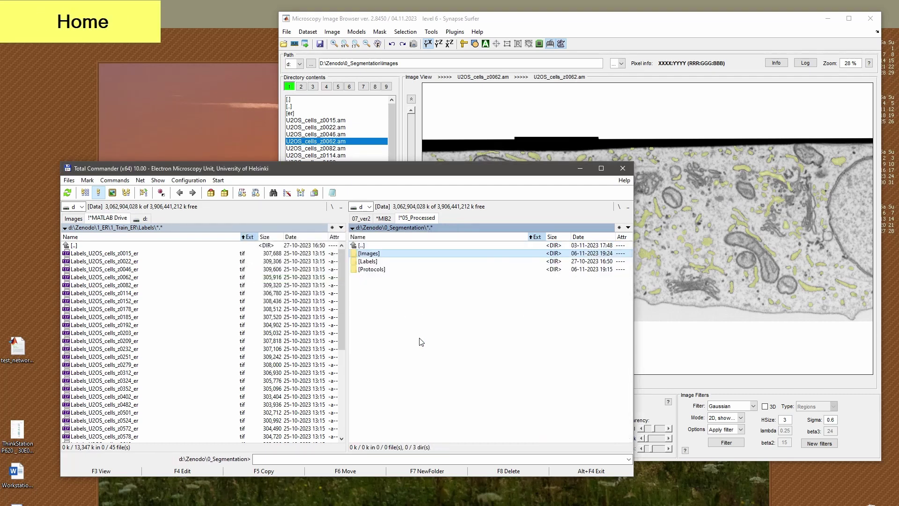
# Go back up from the ER training labels to the Zenodo folder and look into 1_Golgi and 1_Mitochondria.
pyautogui.press('Tab')
pyautogui.press('Return')
pyautogui.press('Home')
pyautogui.press('Return')
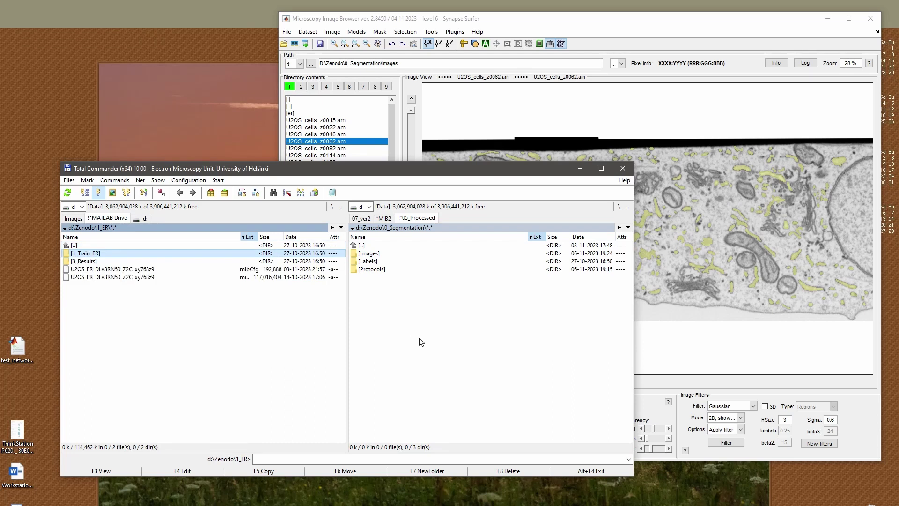
pyautogui.press('Home')
pyautogui.press('Return')
pyautogui.press('Down')
pyautogui.press('Return')
pyautogui.press('Return')
pyautogui.press('Down')
pyautogui.press('Return')
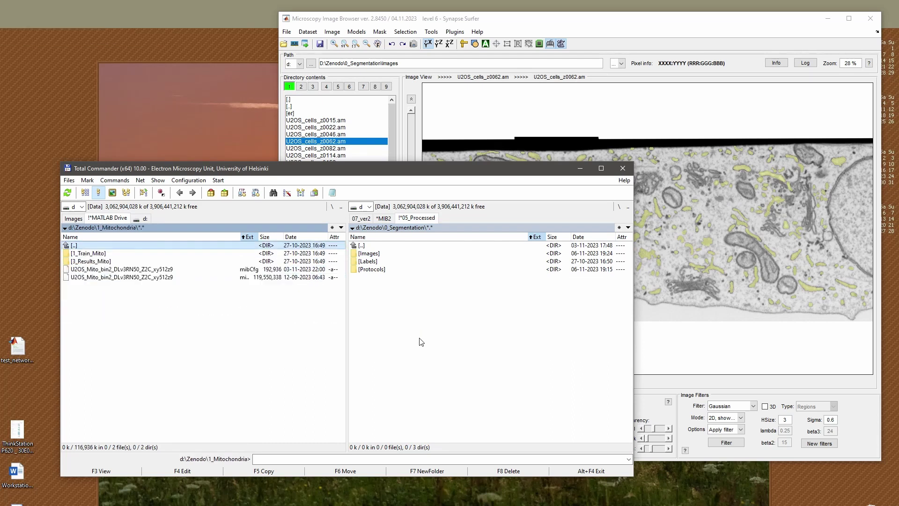
# Return to the 1_ER folder, widen the extension column and examine the two U2OS_ER_DLv3RN50_Z2C_xy768z9 network files.
pyautogui.press('Return')
pyautogui.press('Up')
pyautogui.press('Up')
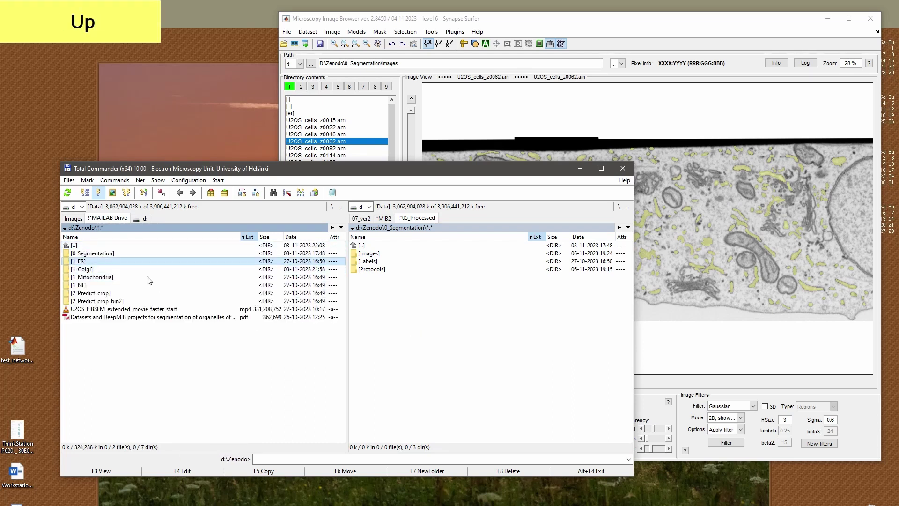
pyautogui.press('Return')
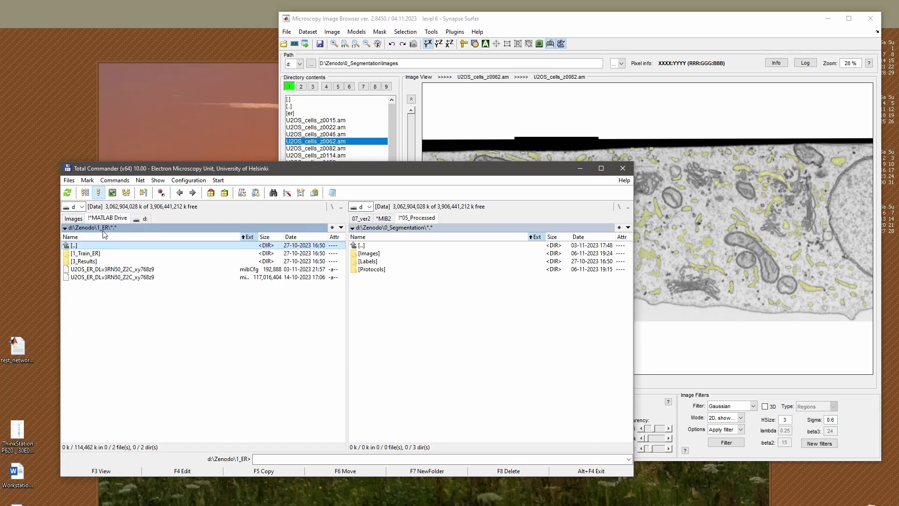
pyautogui.click(124, 270)
pyautogui.keyDown('shift'); pyautogui.click(134, 278); pyautogui.keyUp('shift')
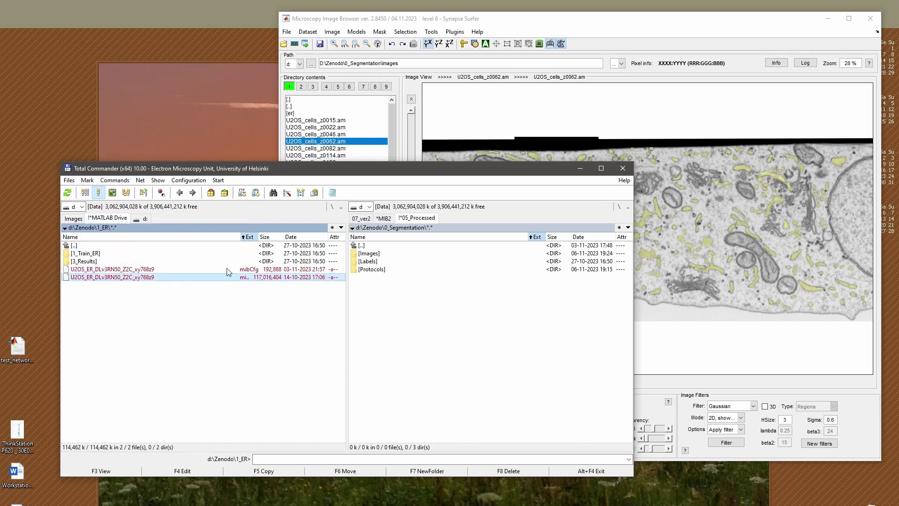
pyautogui.moveTo(263, 239)
pyautogui.mouseDown()
pyautogui.moveTo(243, 242)
pyautogui.moveTo(254, 240)
pyautogui.mouseUp()
pyautogui.rightClick(176, 278)
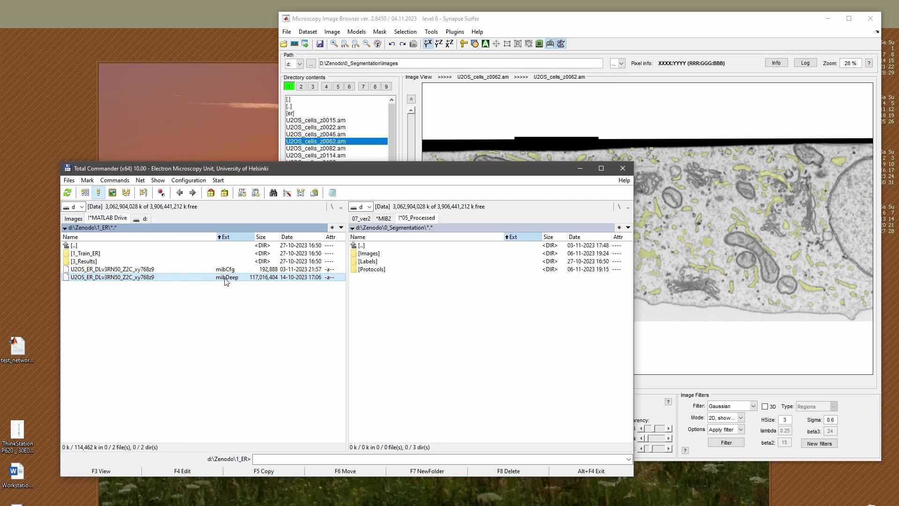
pyautogui.click(114, 254)
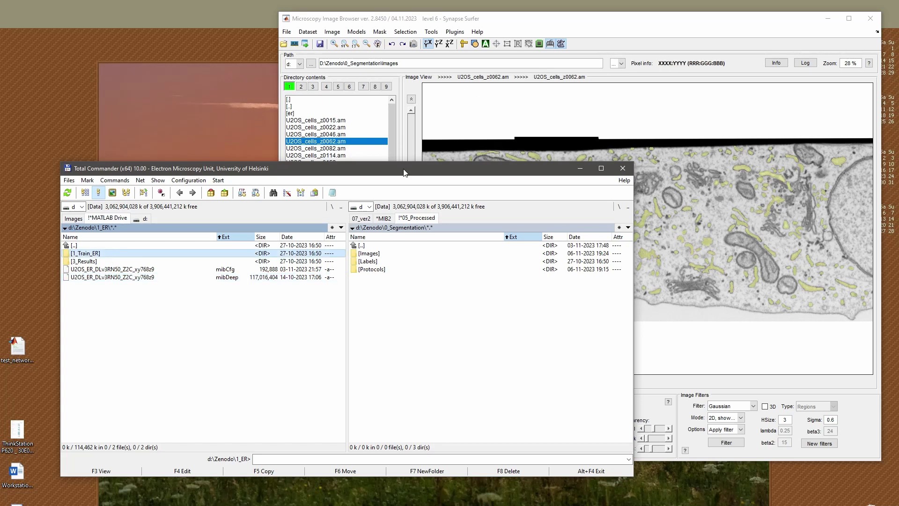
# Switch to Microscopy Image Browser and open its deep learning segmentation tool.
pyautogui.moveTo(404, 168); pyautogui.dragTo(372, 179)
pyautogui.click(431, 32)
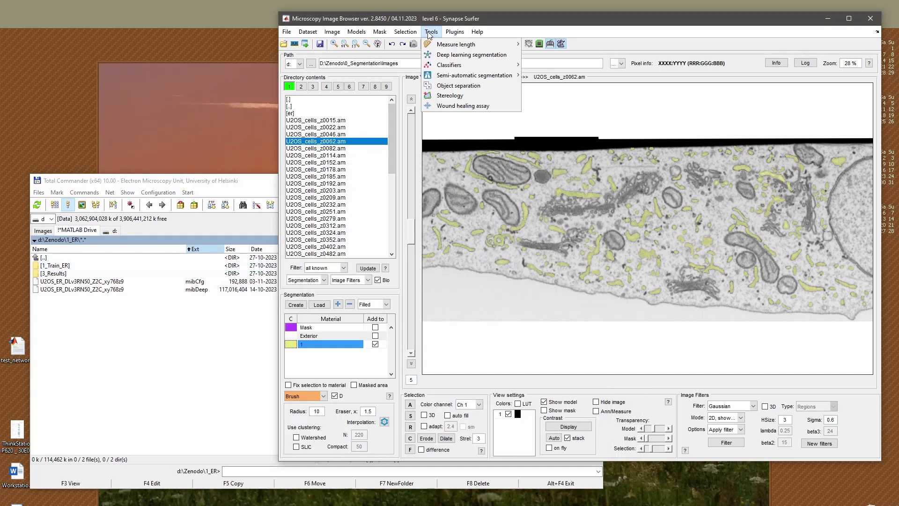
pyautogui.click(468, 55)
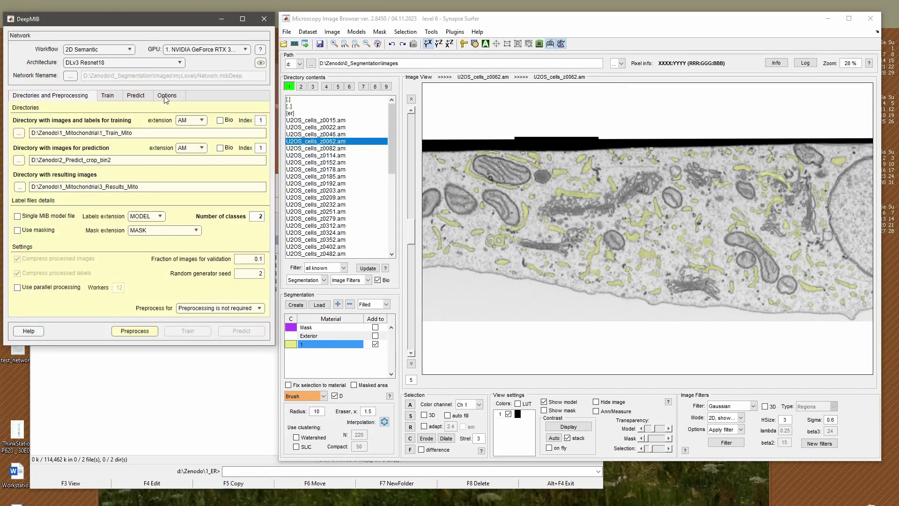
# Load the U2OS_ER_DLv3RN50_Z2C_xy768z9.mibCfg network config from the Zenodo 1_ER folder into DeepMIB.
pyautogui.click(173, 97)
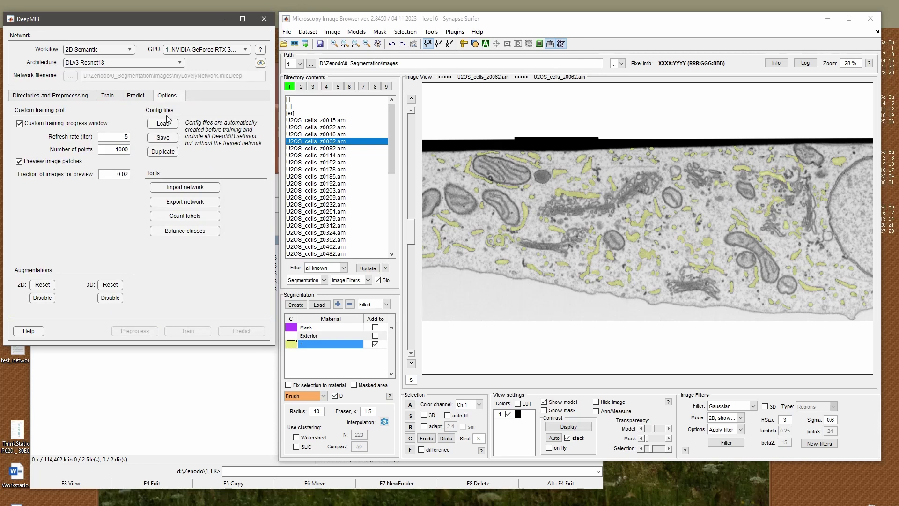
pyautogui.click(163, 123)
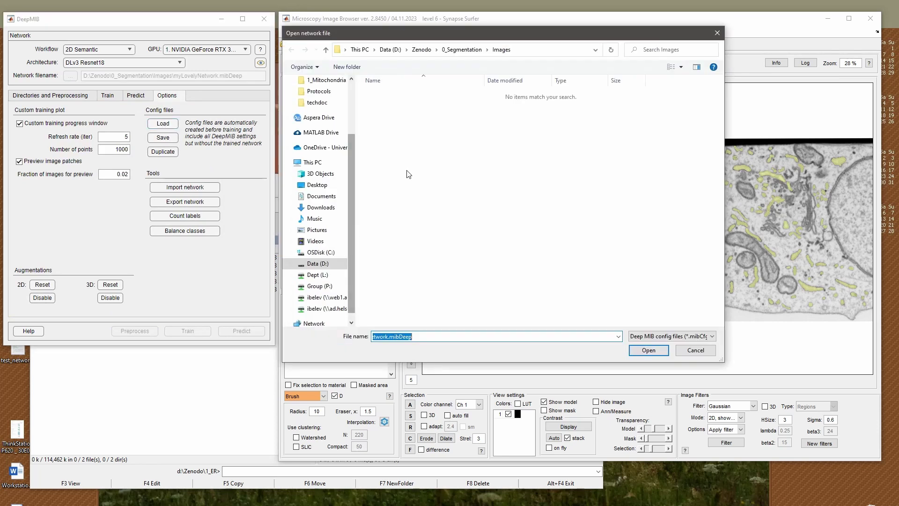
pyautogui.click(422, 50)
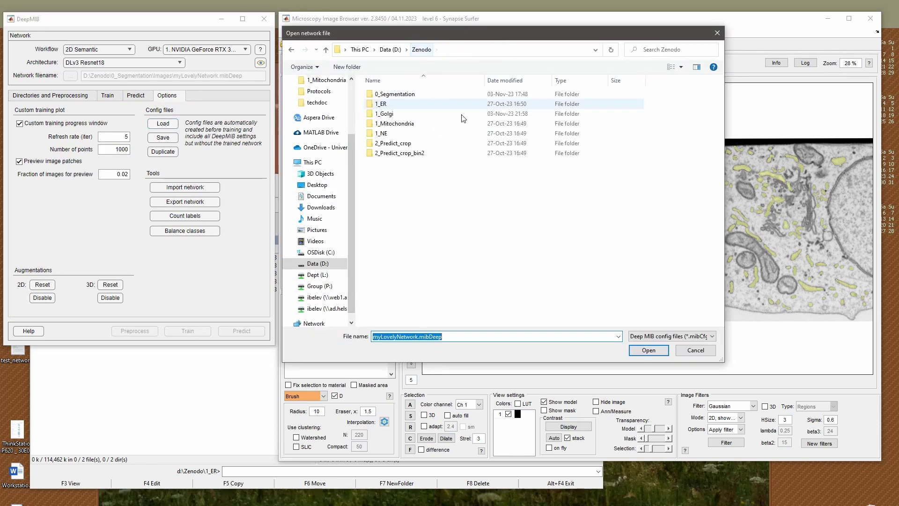
pyautogui.doubleClick(393, 104)
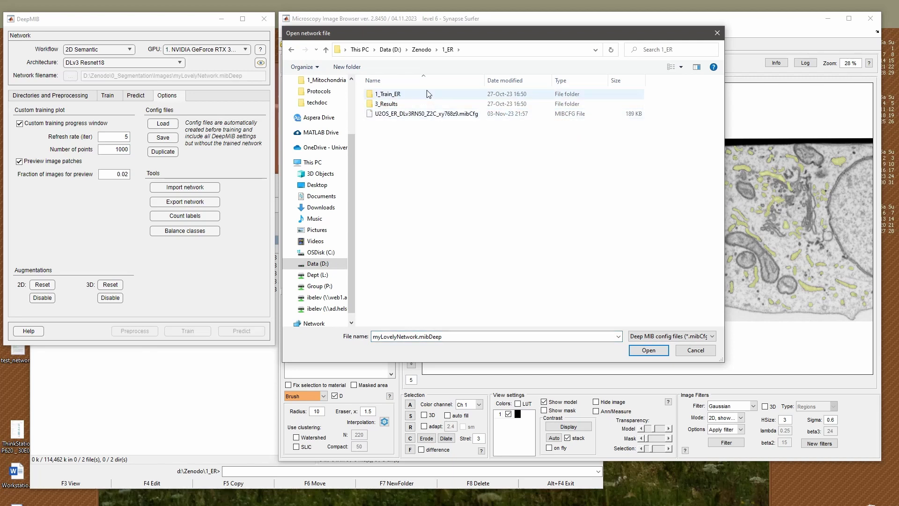
pyautogui.click(421, 114)
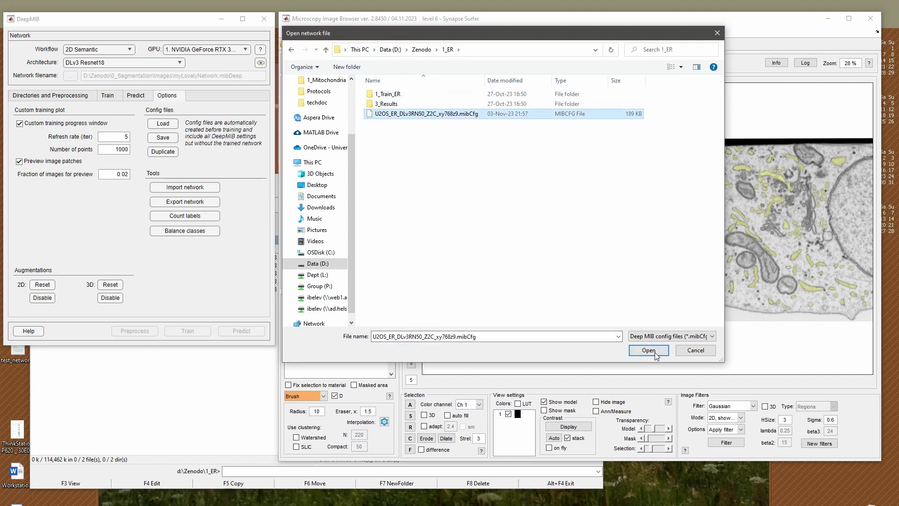
pyautogui.click(649, 350)
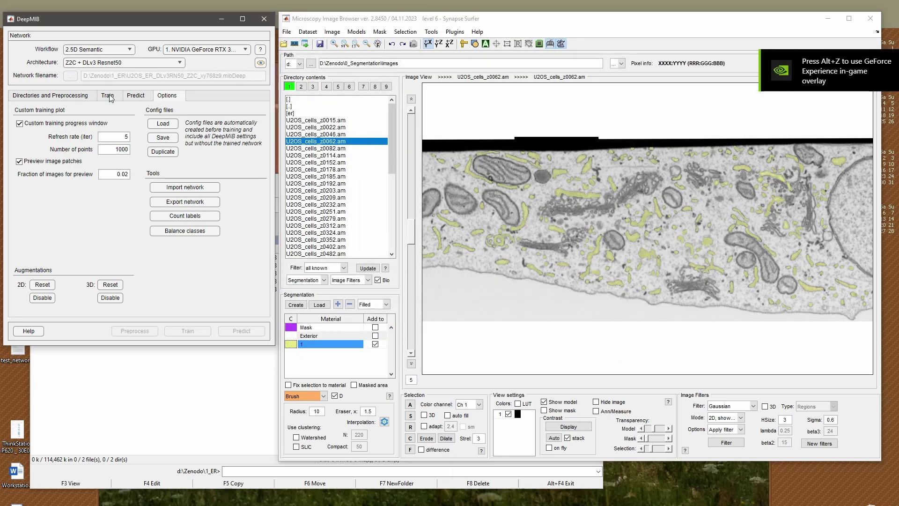
# Review the loaded directories and preprocessing settings, keep the 2.5D Semantic workflow, and view the training and prediction settings.
pyautogui.click(87, 98)
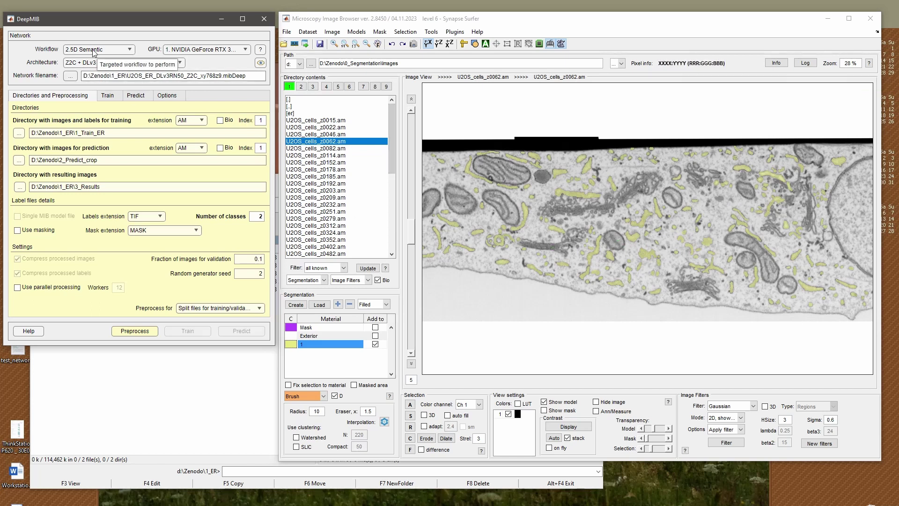
pyautogui.click(107, 50)
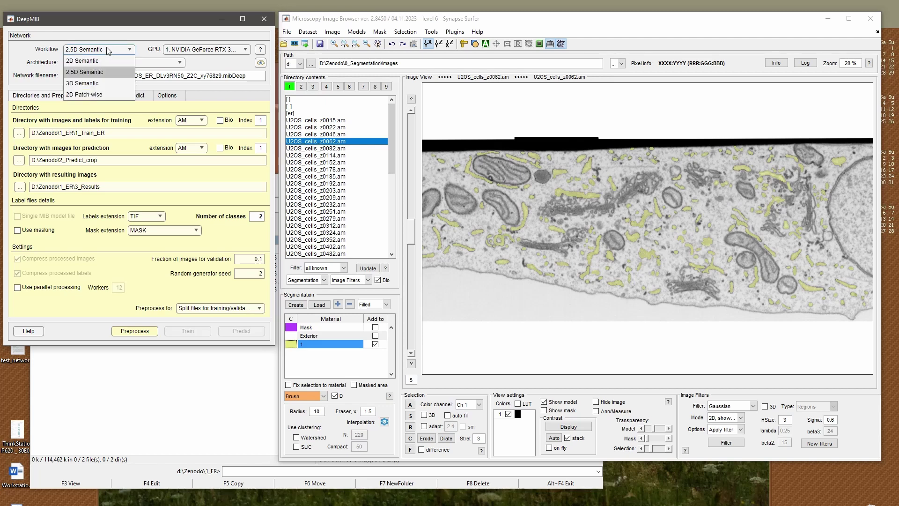
pyautogui.click(95, 72)
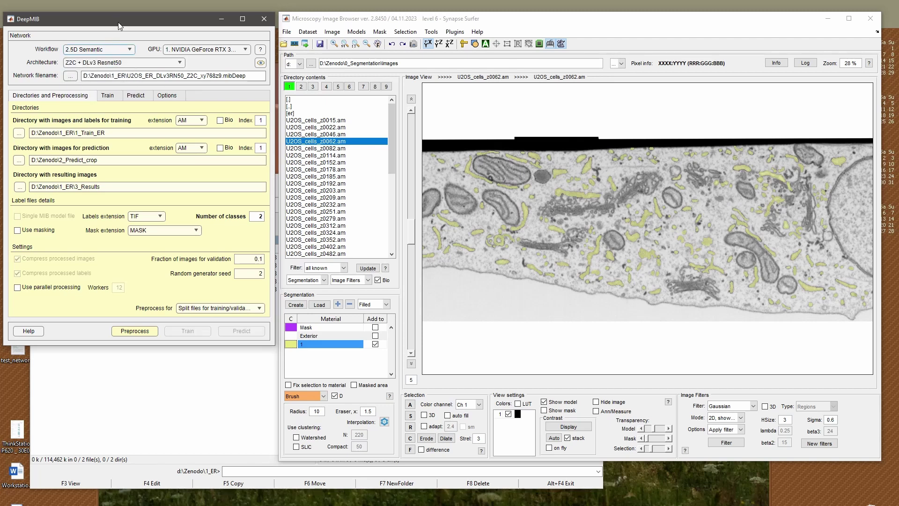
pyautogui.moveTo(118, 26); pyautogui.dragTo(116, 25)
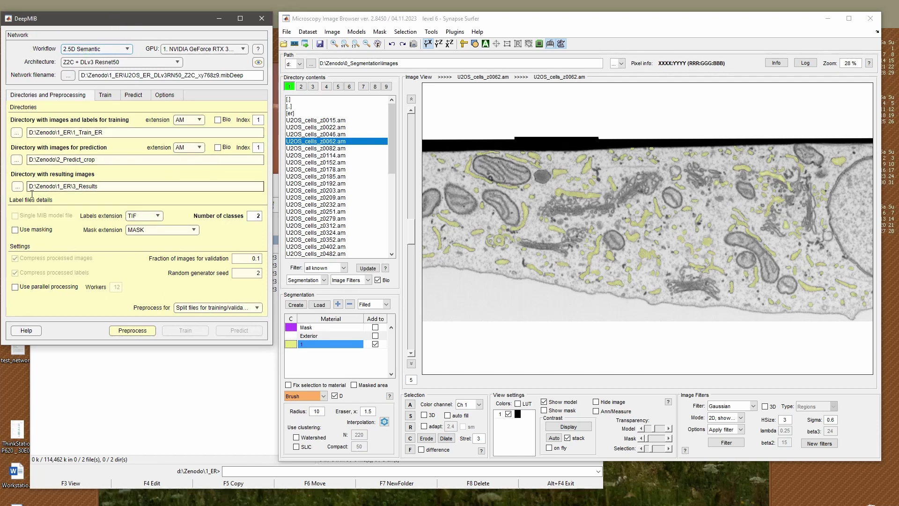
pyautogui.click(107, 96)
pyautogui.click(131, 98)
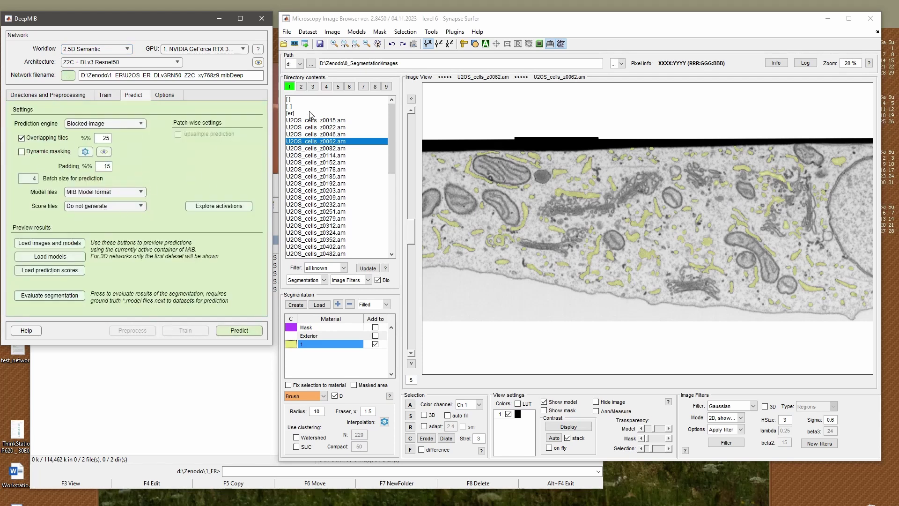
# Switch to Total Commander, show the 1_ER folder in the second file pane and go up to Zenodo in the first.
pyautogui.click(214, 432)
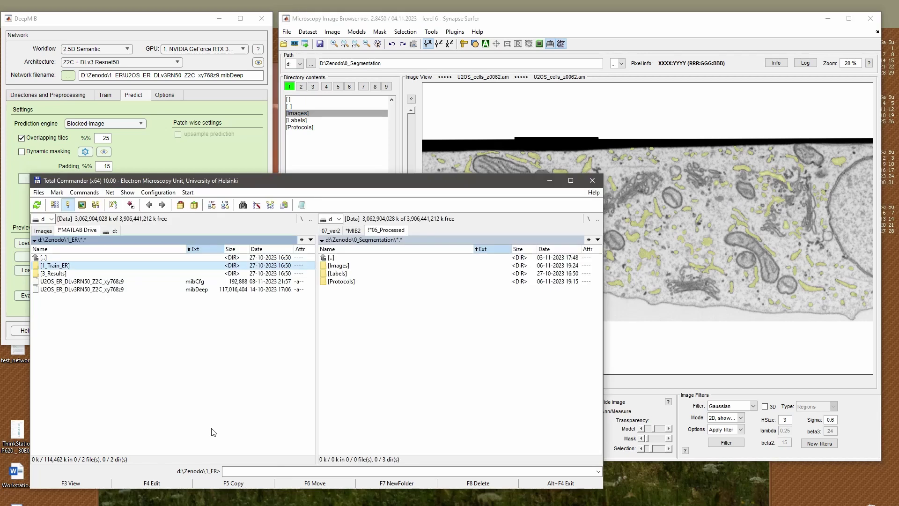
pyautogui.hotkey('alt', 'F2')
pyautogui.press('d')
pyautogui.press('Down')
pyautogui.press('Down')
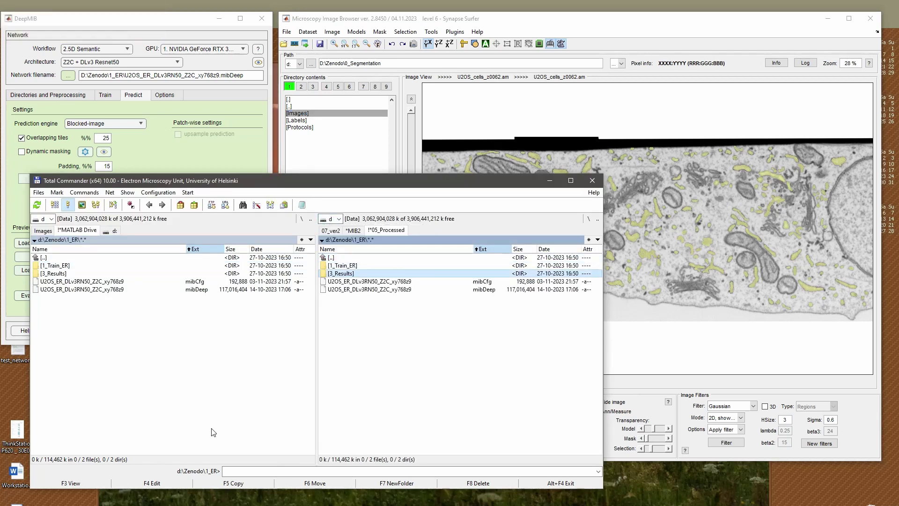
pyautogui.press('Return')
pyautogui.press('Return')
pyautogui.press('Tab')
pyautogui.press('Home')
pyautogui.press('Return')
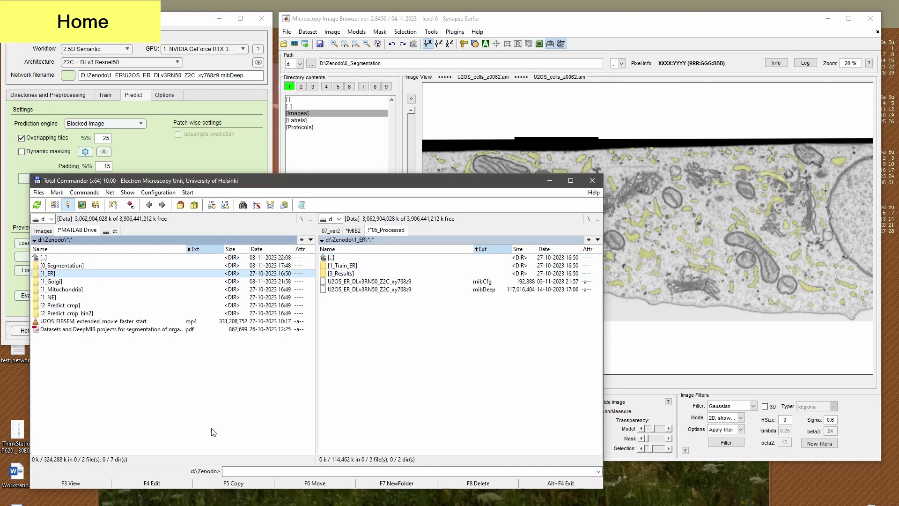
# Check the directory with images for prediction in DeepMIB and open 2_Predict_crop\Images in Total Commander.
pyautogui.click(57, 96)
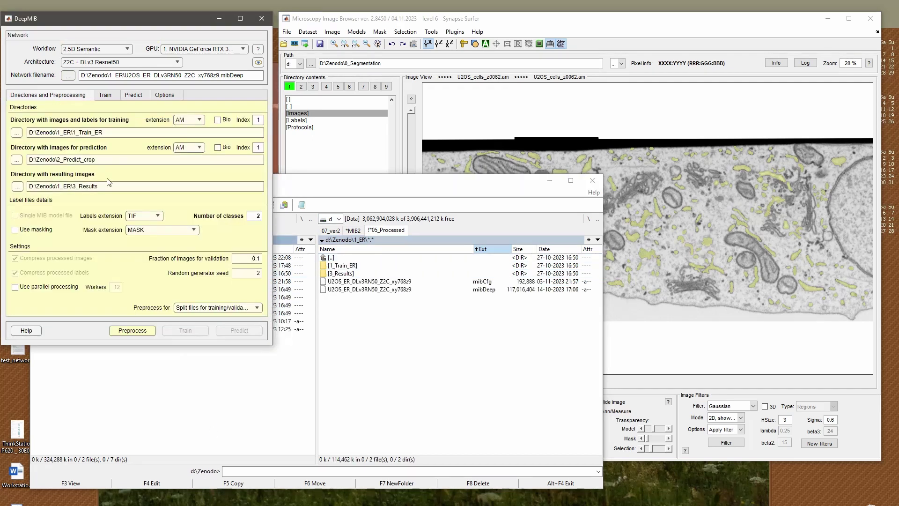
pyautogui.click(109, 162)
pyautogui.hotkey('ctrl', 'a')
pyautogui.click(188, 428)
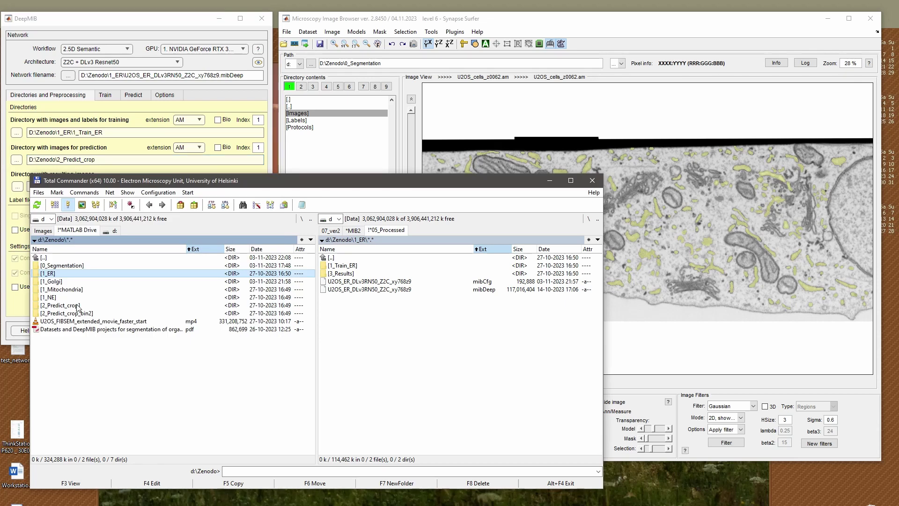
pyautogui.doubleClick(58, 305)
pyautogui.doubleClick(83, 266)
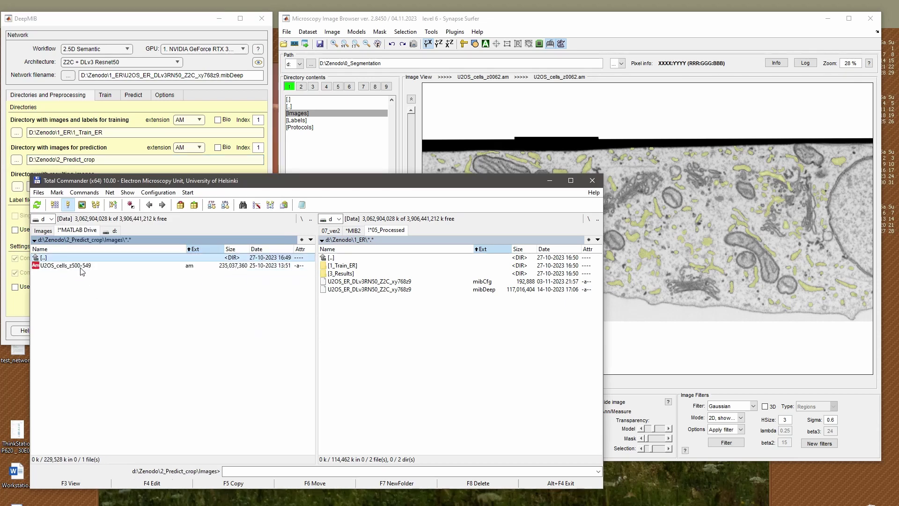
# Load U2OS_cells_z500-549.am into Microscopy Image Browser and look through its slices.
pyautogui.click(72, 267)
pyautogui.moveTo(72, 268); pyautogui.dragTo(493, 160)
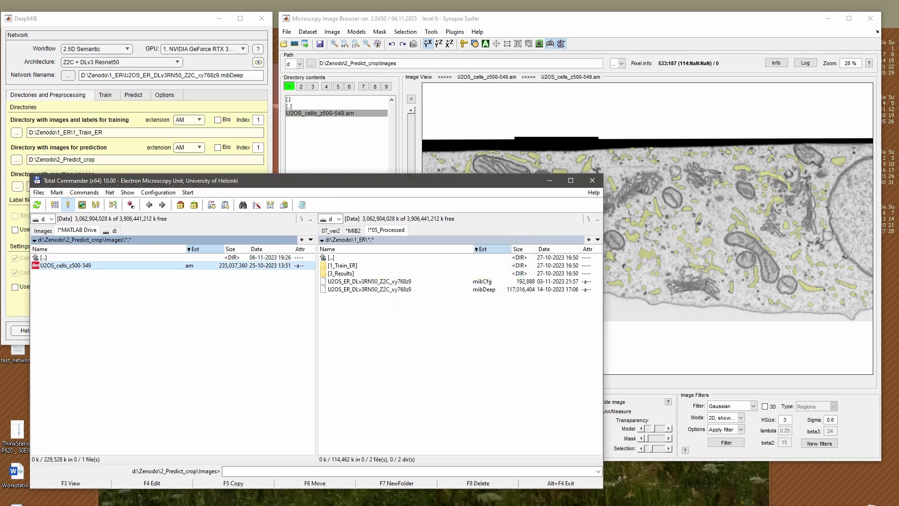
pyautogui.scroll(-20, 497, 169)
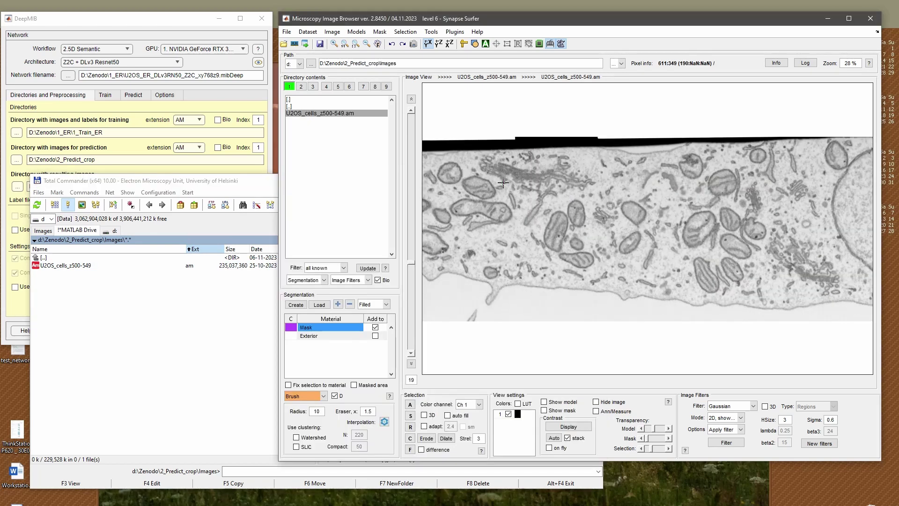
pyautogui.scroll(20, 502, 183)
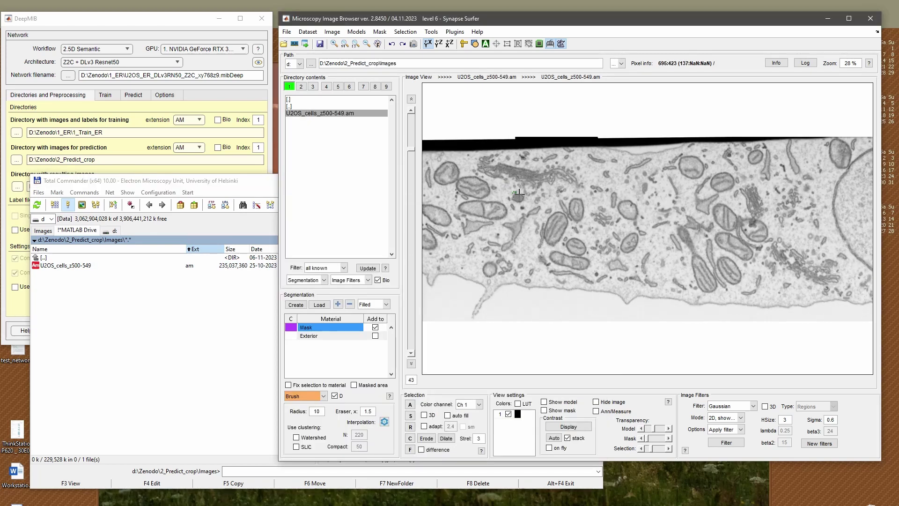
pyautogui.scroll(-18, 526, 203)
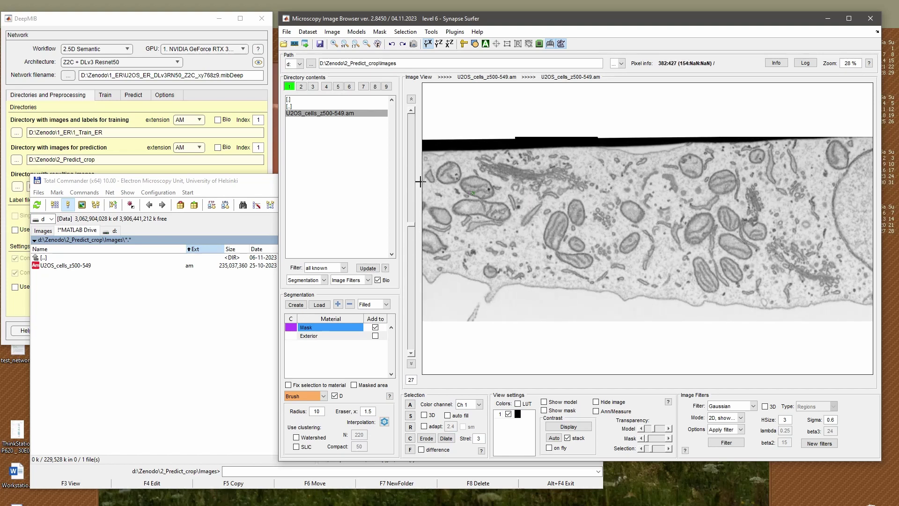
# View DeepMIB's training settings and return from the prediction images to the Zenodo 1_ER folder in Total Commander.
pyautogui.click(118, 95)
pyautogui.click(117, 356)
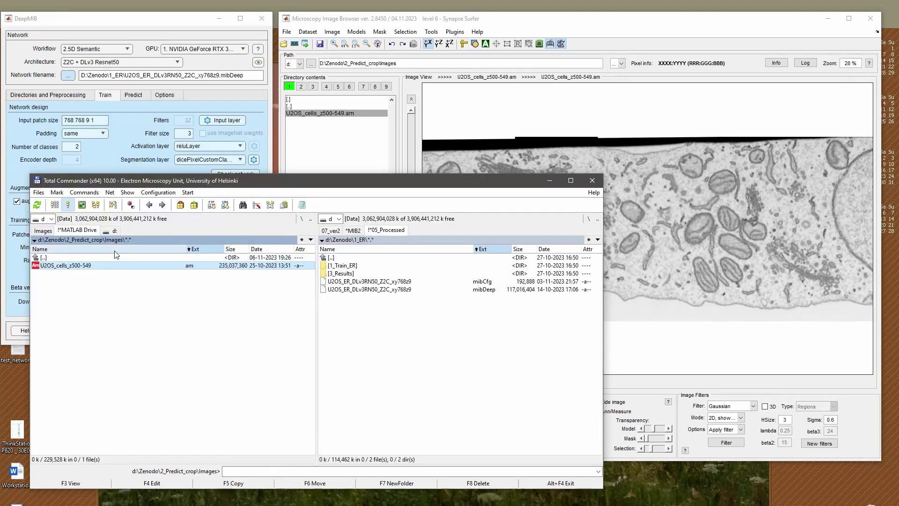
pyautogui.doubleClick(91, 258)
pyautogui.doubleClick(90, 258)
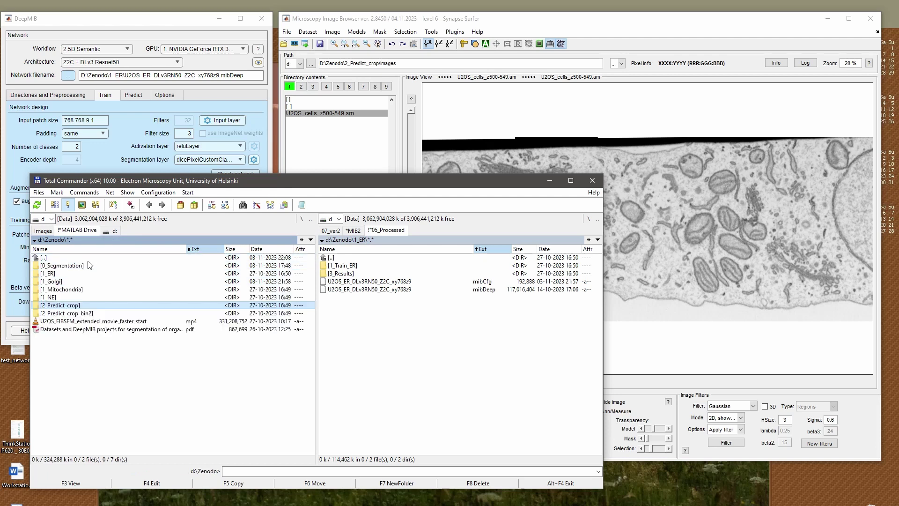
pyautogui.click(73, 274)
pyautogui.doubleClick(73, 275)
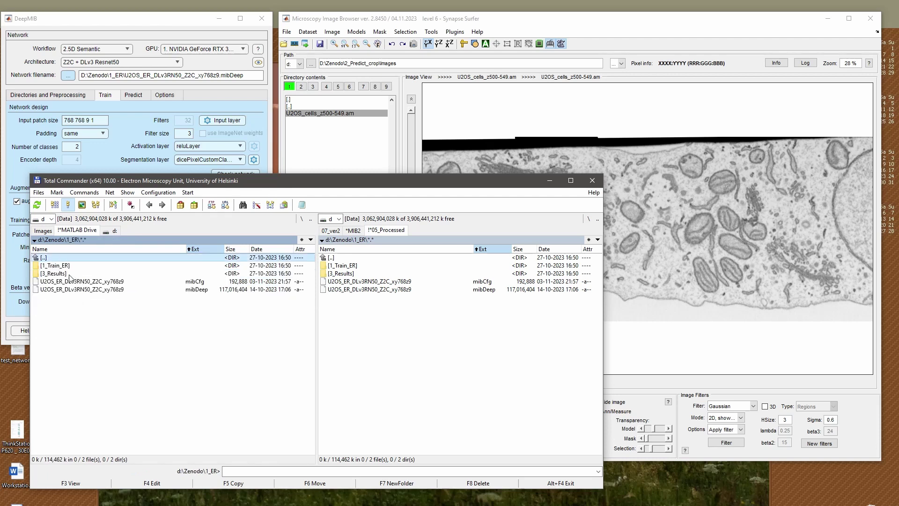
# Open 3_Results\PredictionImages\ResultsModels and select the existing Labels_U2OS_cells_z500-549 TIF file.
pyautogui.doubleClick(69, 274)
pyautogui.press('Down')
pyautogui.press('Return')
pyautogui.press('Down')
pyautogui.press('Return')
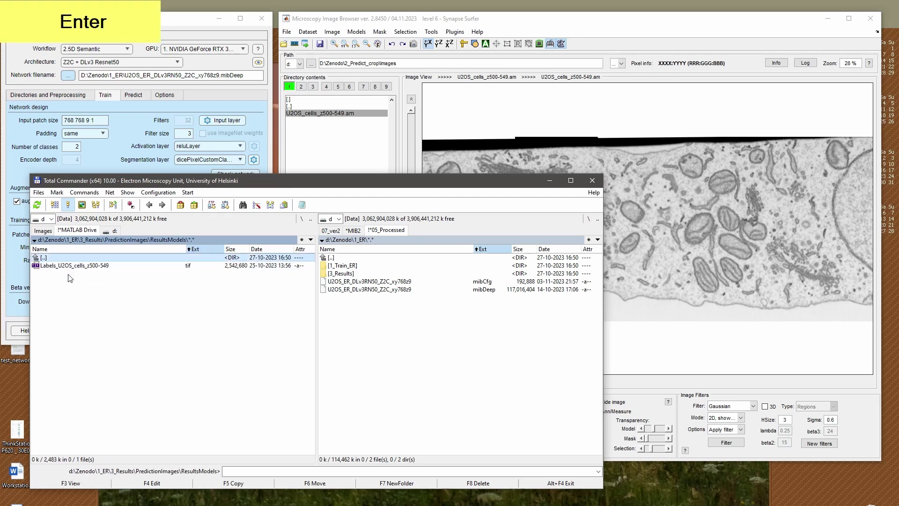
pyautogui.press('Down')
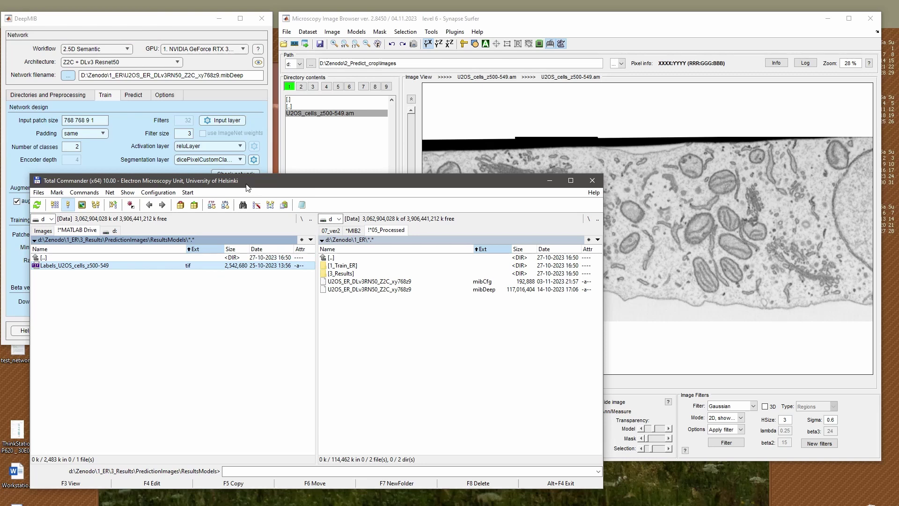
# Start the ER network prediction in DeepMIB and agree to empty the existing result folders in 1_ER\3_Results.
pyautogui.moveTo(246, 184); pyautogui.dragTo(230, 216)
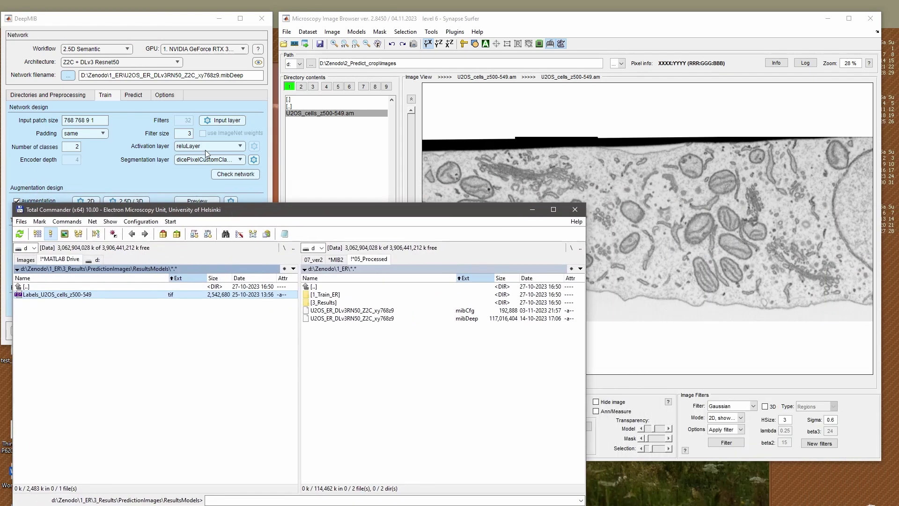
pyautogui.click(132, 97)
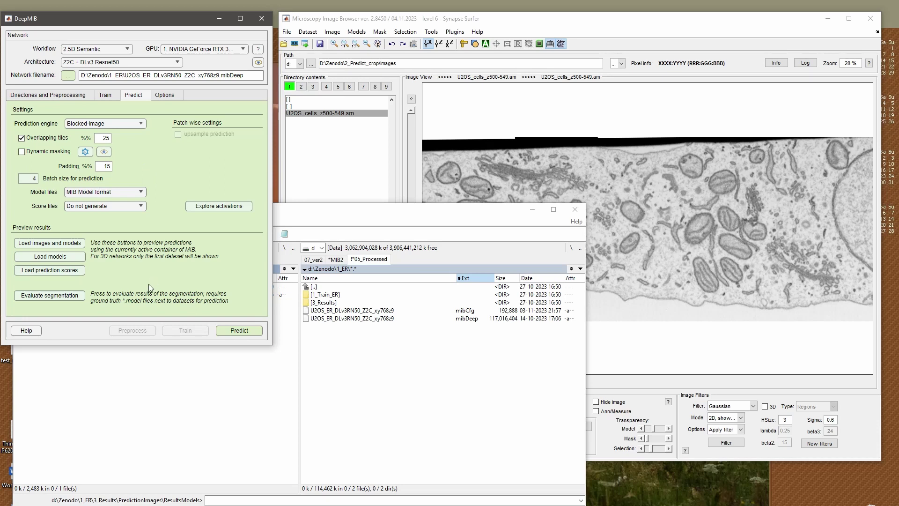
pyautogui.click(240, 333)
pyautogui.click(168, 245)
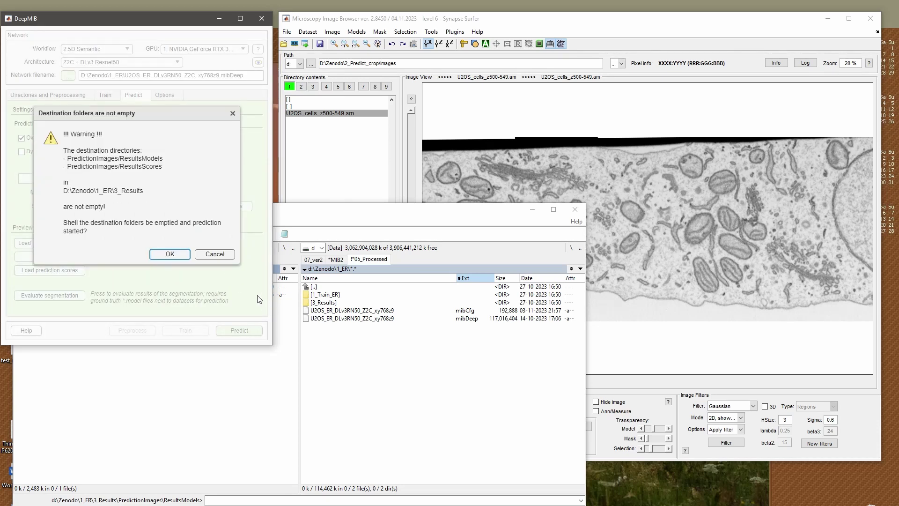
pyautogui.click(172, 257)
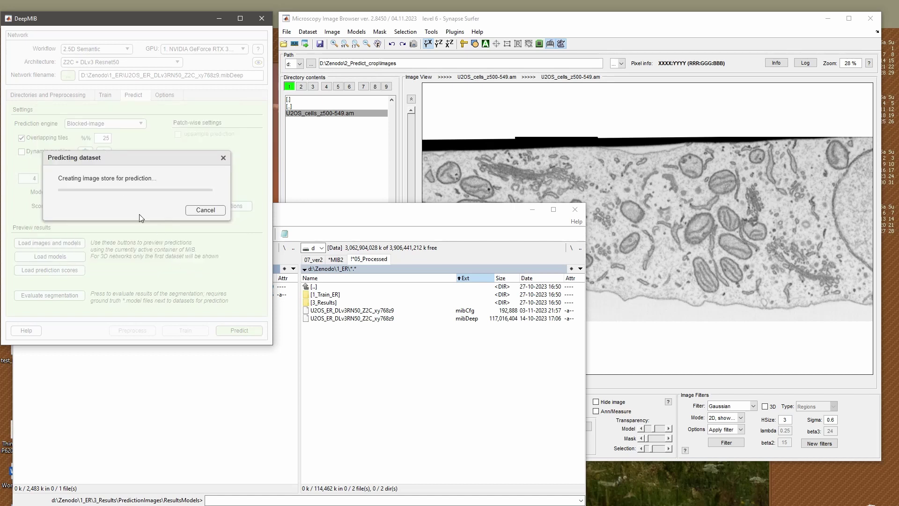
# Check the ResultsModels folder in Total Commander, arrange the windows, and examine the elapsed prediction time in MATLAB.
pyautogui.click(217, 447)
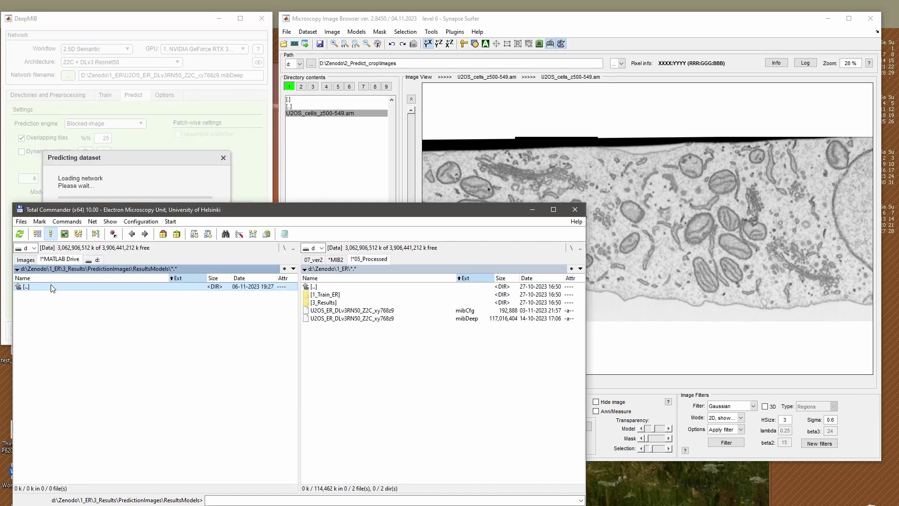
pyautogui.moveTo(159, 214); pyautogui.dragTo(383, 225)
pyautogui.moveTo(106, 161); pyautogui.dragTo(93, 145)
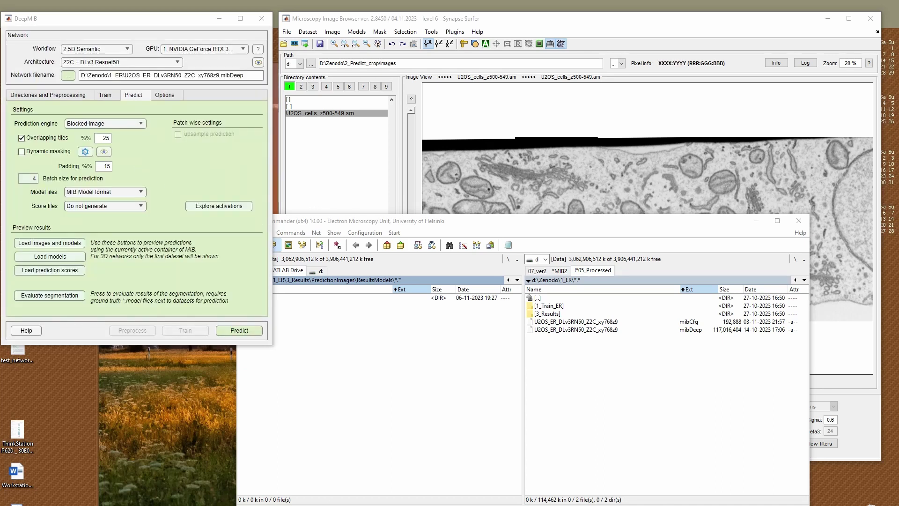
pyautogui.hotkey('alt', 'Tab')
pyautogui.doubleClick(165, 472)
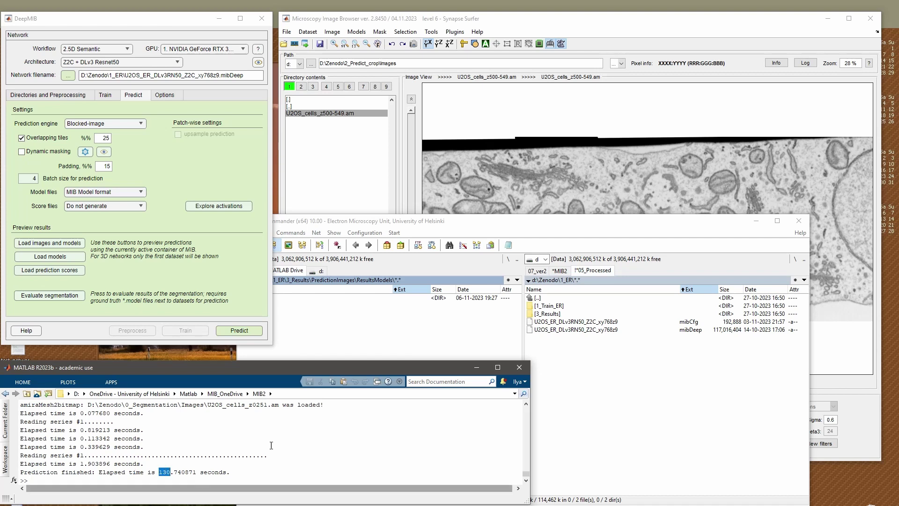
# Load the predicted ER model over the U2OS_cells_z500-549 volume in Microscopy Image Browser and browse its slices.
pyautogui.click(173, 227)
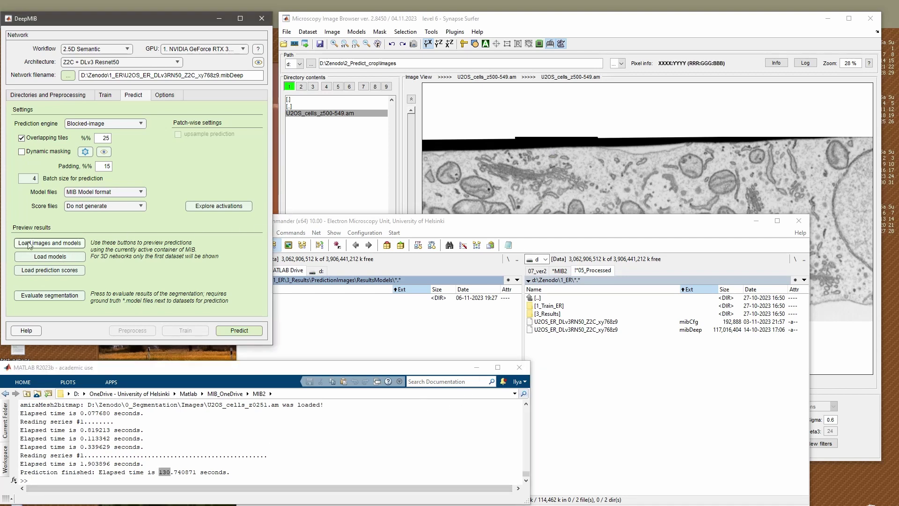
pyautogui.click(43, 261)
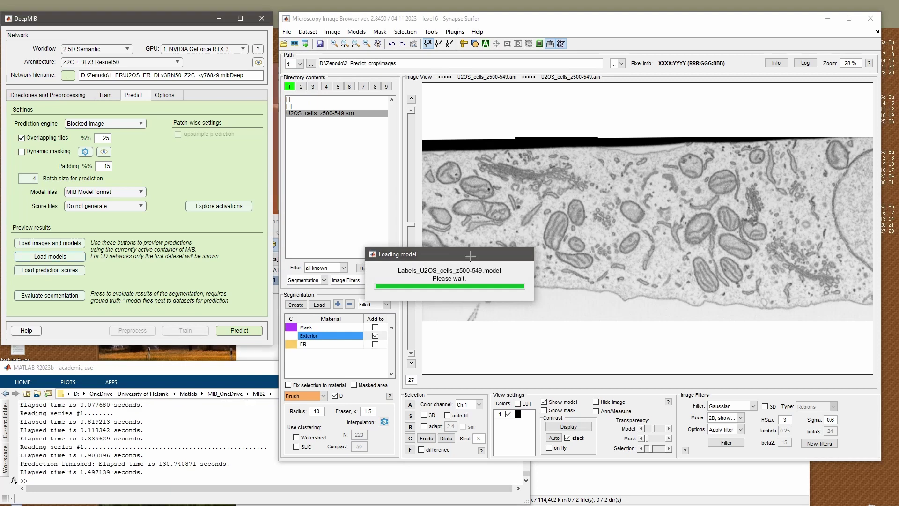
pyautogui.scroll(-18, 618, 255)
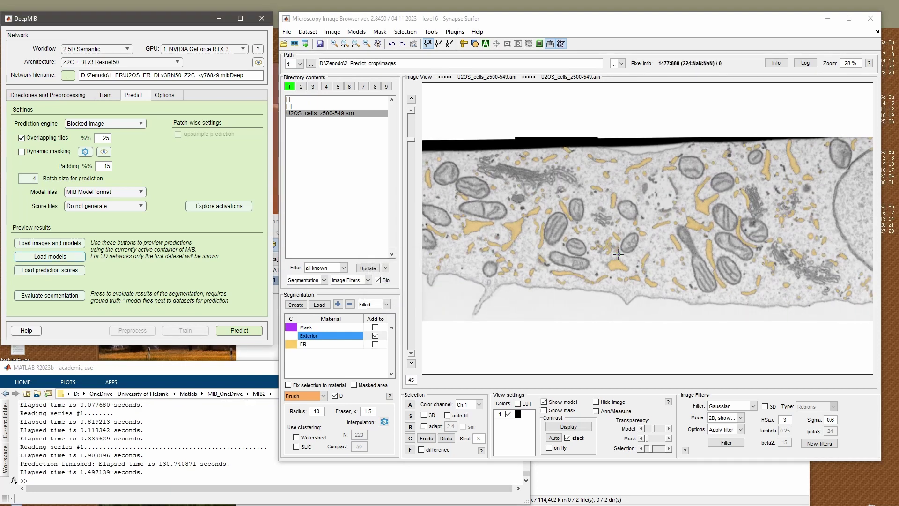
pyautogui.scroll(20, 618, 255)
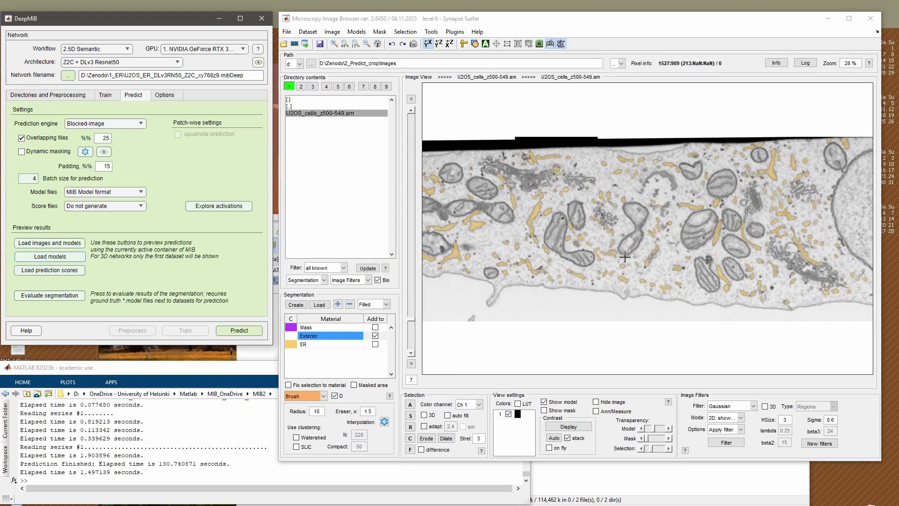
pyautogui.scroll(6, 625, 256)
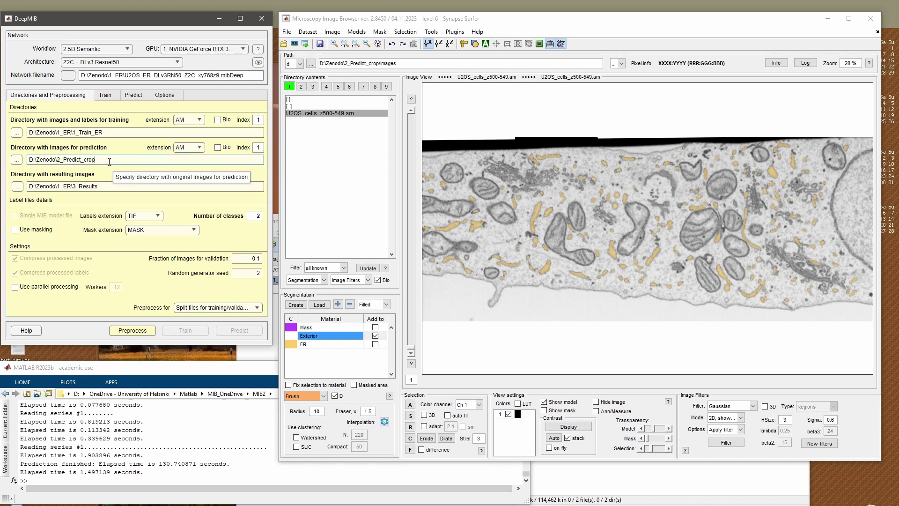
# Review DeepMIB's prediction image directory and file extension, followed by its prediction and training settings.
pyautogui.moveTo(100, 160); pyautogui.dragTo(14, 158)
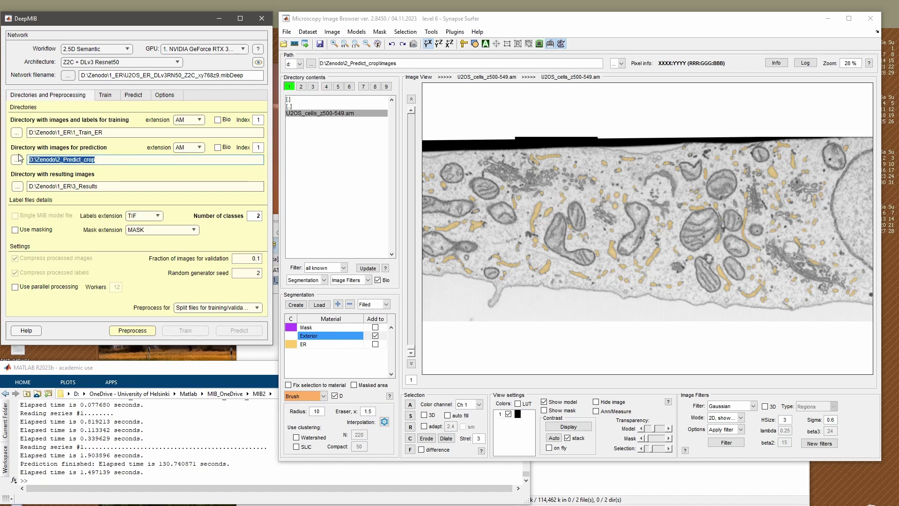
pyautogui.click(188, 152)
pyautogui.click(187, 153)
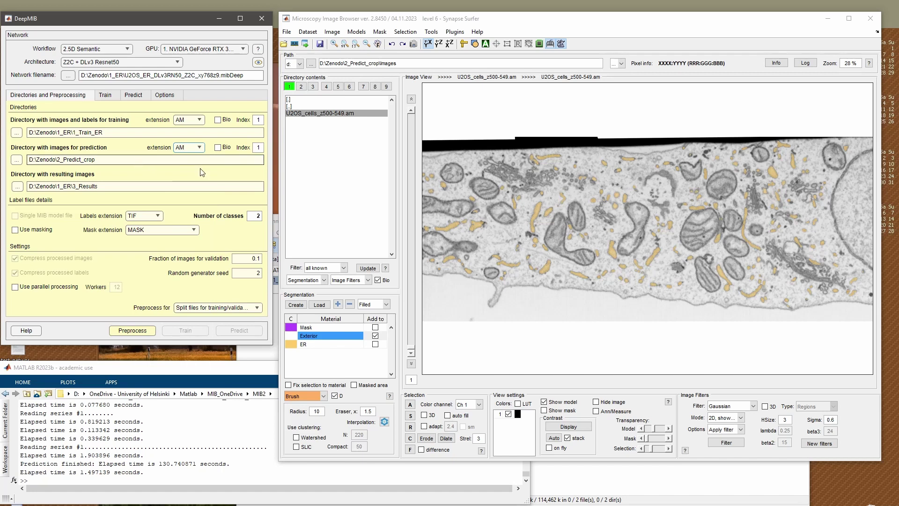
pyautogui.click(134, 96)
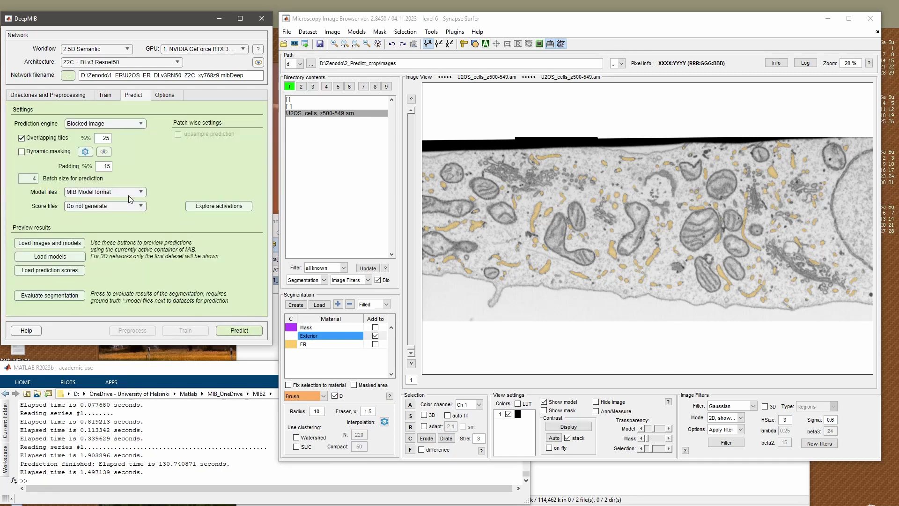
pyautogui.click(107, 96)
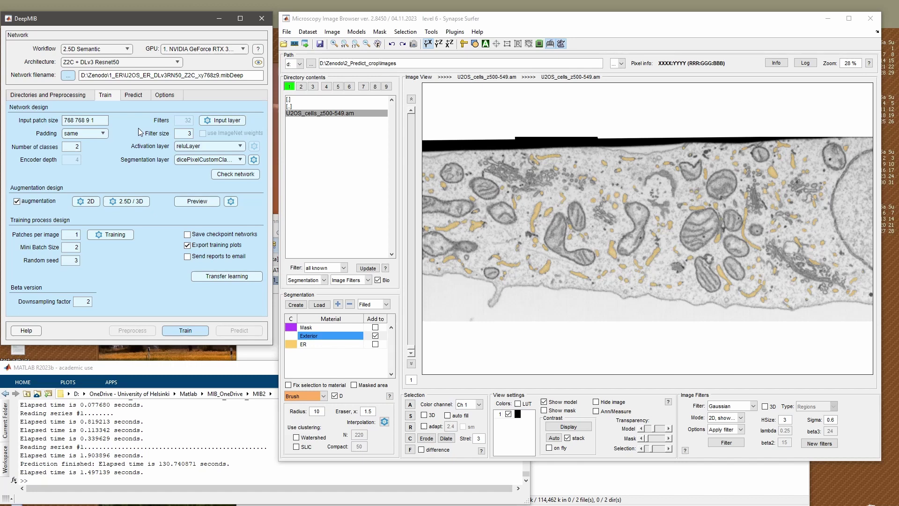
# Switch to Total Commander, look inside the 1_ER\1_Train_ER training folder, and return to the 1_ER folder and DeepMIB.
pyautogui.hotkey('alt', 'Tab')
pyautogui.doubleClick(289, 298)
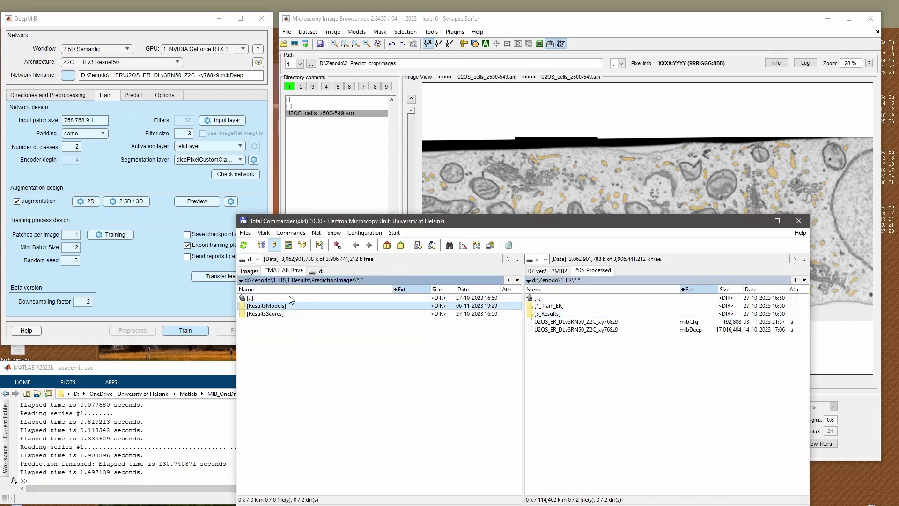
pyautogui.press('Return')
pyautogui.press('Home')
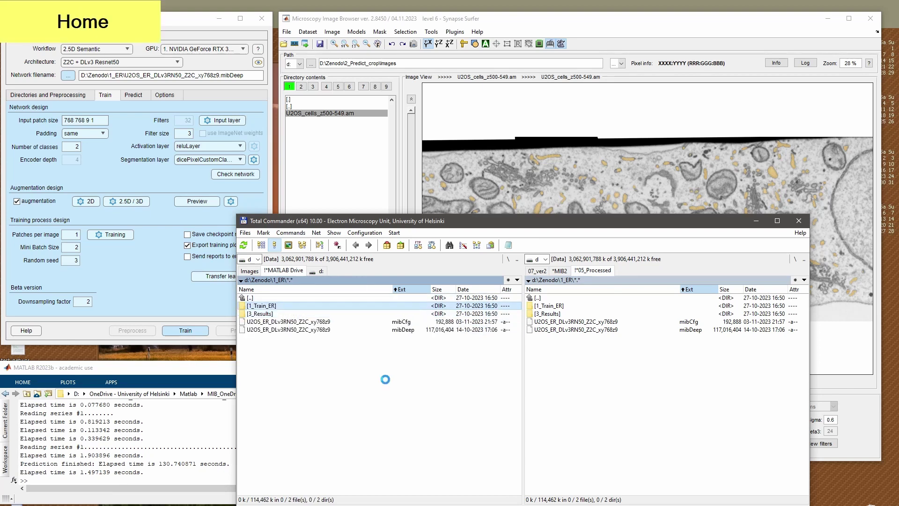
pyautogui.press('Return')
pyautogui.press('Return')
pyautogui.press('Return')
pyautogui.press('Down')
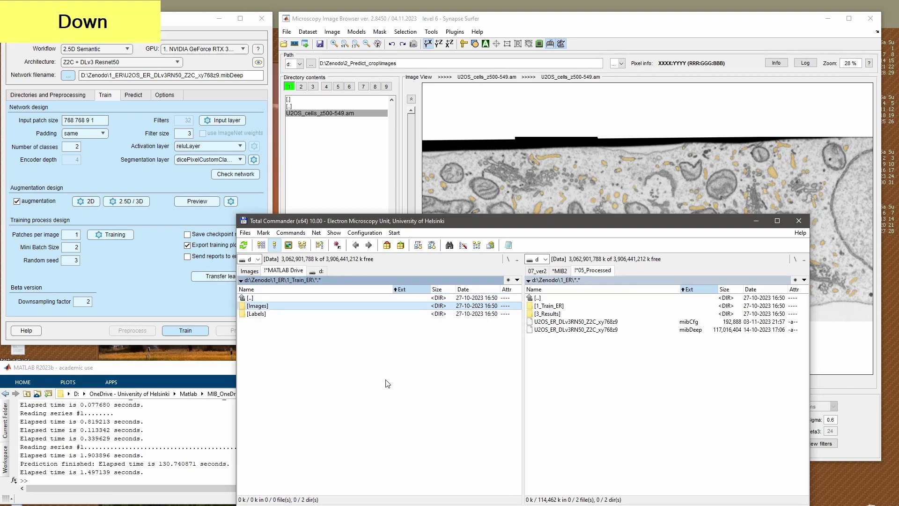
pyautogui.press('Return')
pyautogui.press('Home')
pyautogui.press('Return')
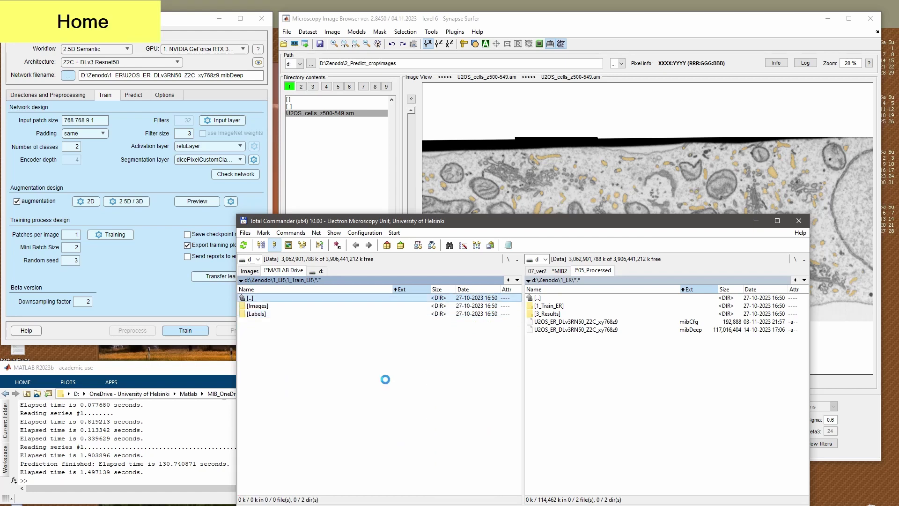
pyautogui.press('Home')
pyautogui.press('Return')
pyautogui.click(159, 275)
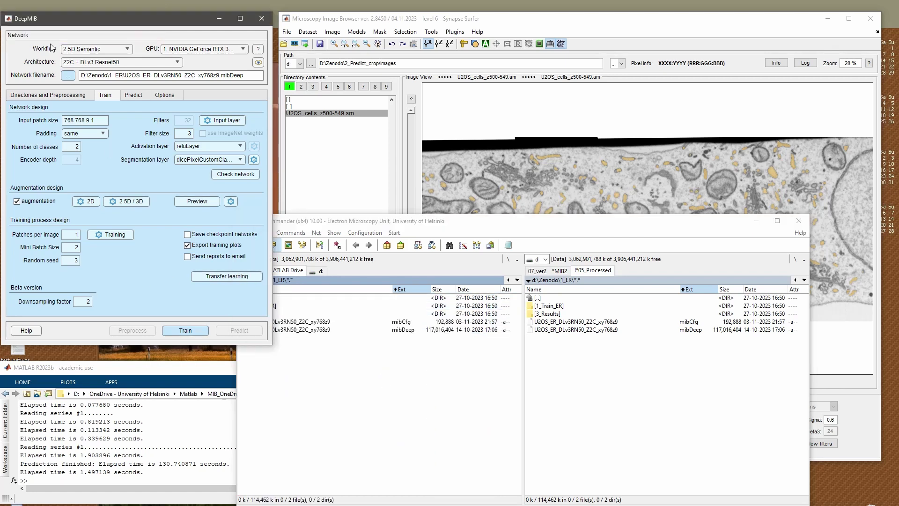
# Split the ER training images and labels into training and validation sets with the Split and copy option.
pyautogui.click(61, 95)
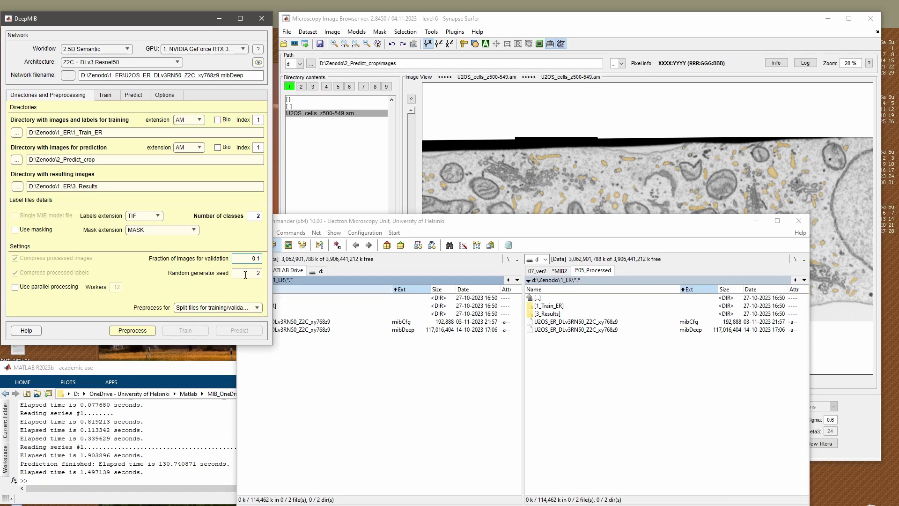
pyautogui.doubleClick(239, 258)
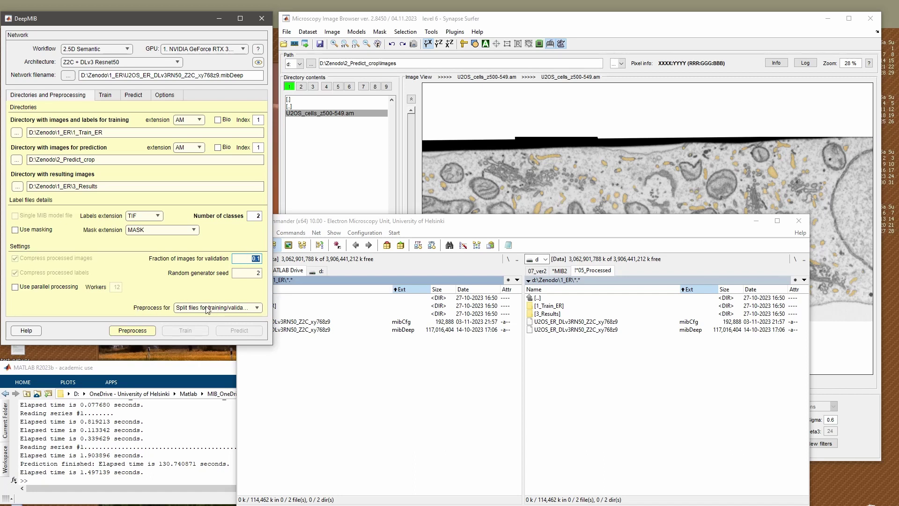
pyautogui.click(184, 308)
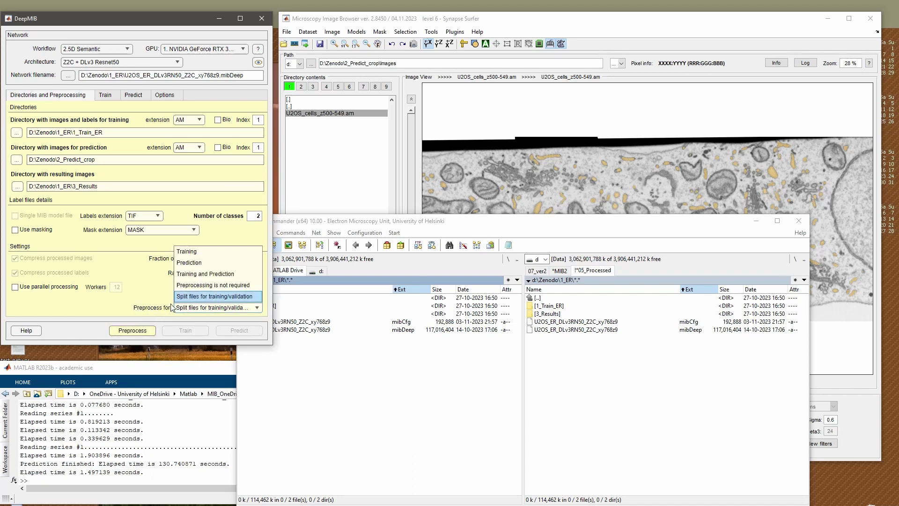
pyautogui.click(218, 297)
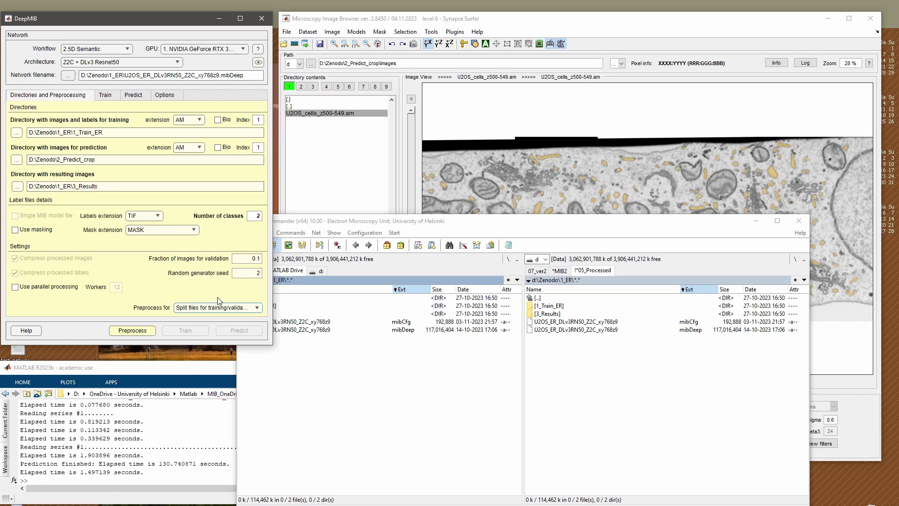
pyautogui.click(128, 331)
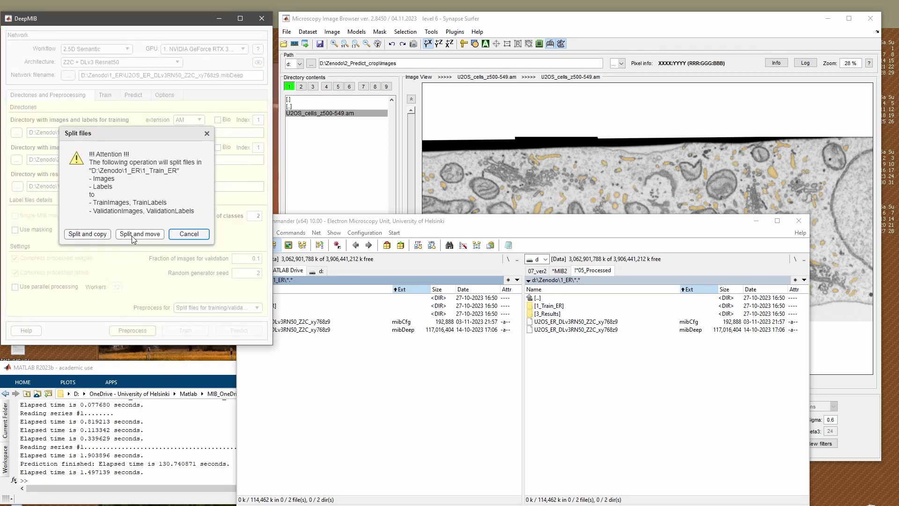
pyautogui.click(88, 239)
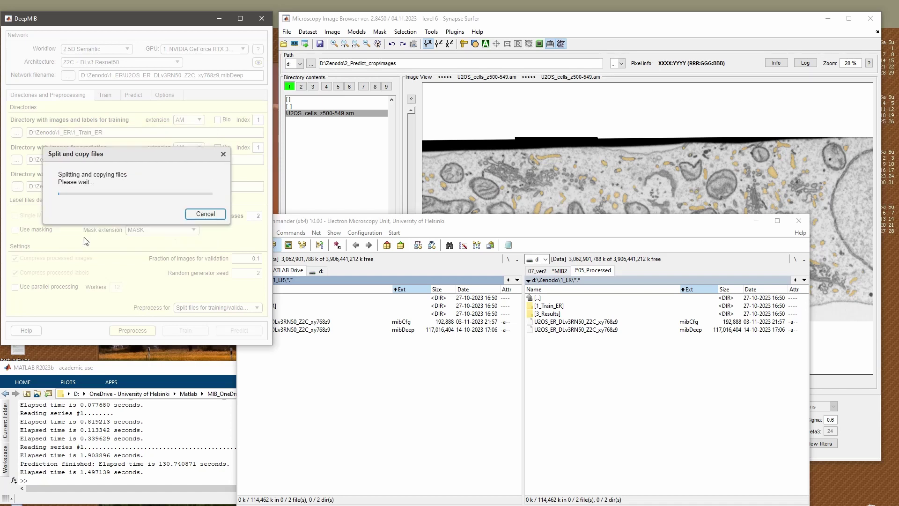
# Open 1_Train_ER in Total Commander and select the TrainImages, TrainLabels, ValidationImages and ValidationLabels folders.
pyautogui.click(239, 322)
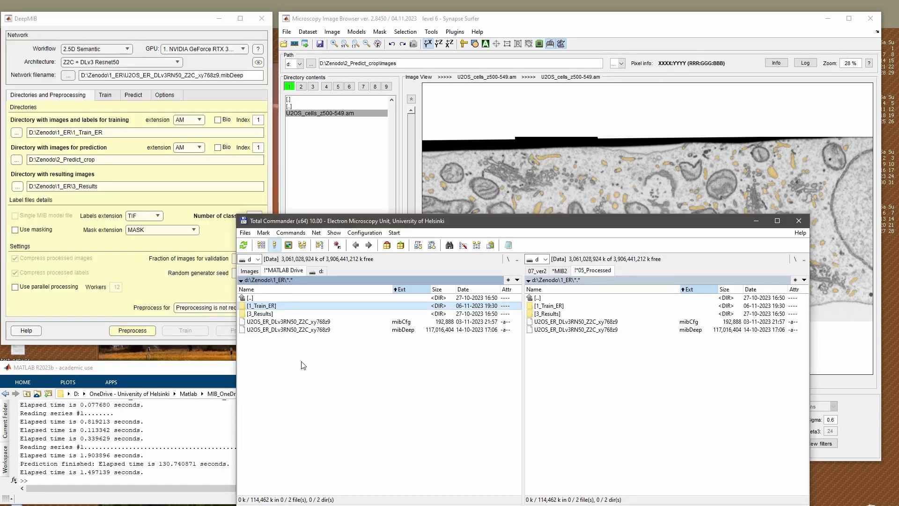
pyautogui.press('Return')
pyautogui.press('Down')
pyautogui.press('Down')
pyautogui.press('Up')
pyautogui.press('Down')
pyautogui.press('Down')
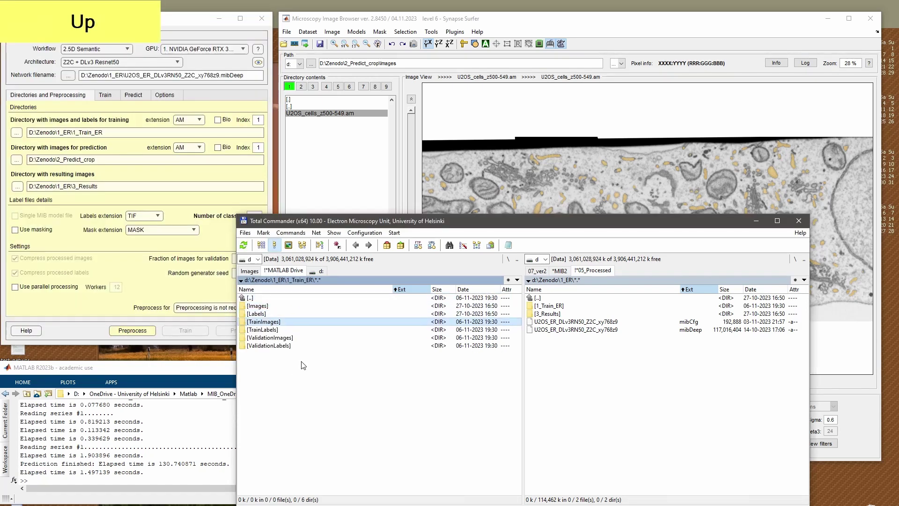
pyautogui.press('Insert')
pyautogui.press('Insert')
pyautogui.press('Insert')
pyautogui.press('Insert')
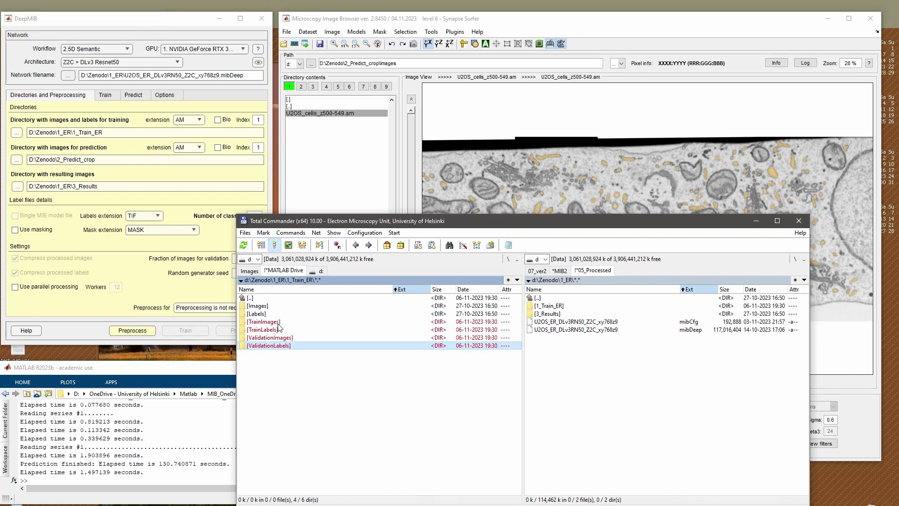
# Examine the training and validation folders generated in 1_Train_ER, keeping all four selected.
pyautogui.press('Up')
pyautogui.press('Up')
pyautogui.press('Up')
pyautogui.press('Down')
pyautogui.press('Up')
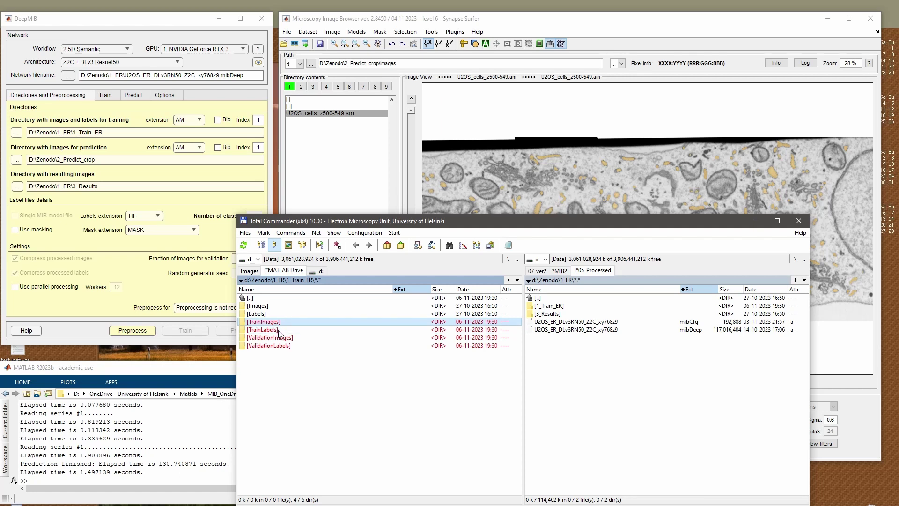
pyautogui.press('Down')
pyautogui.press('Down')
pyautogui.press('Down')
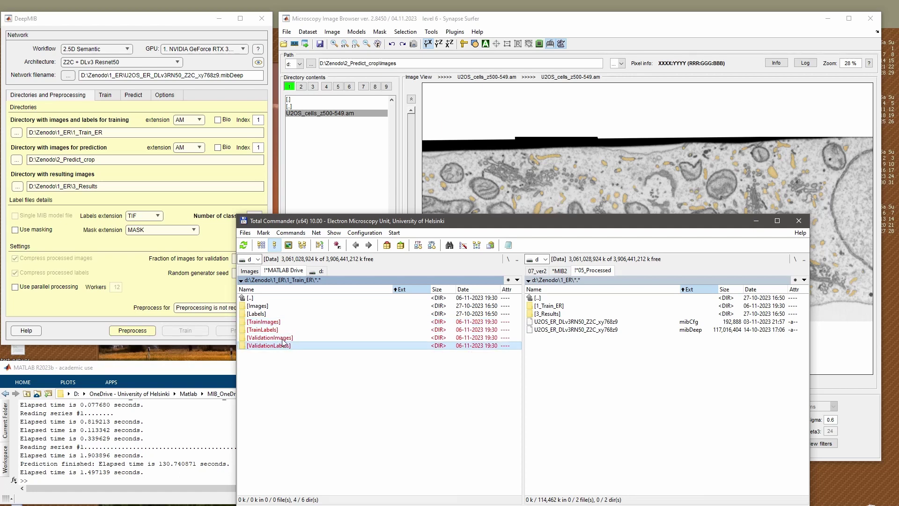
pyautogui.press('Up')
pyautogui.press('Down')
pyautogui.click(157, 294)
pyautogui.click(303, 322)
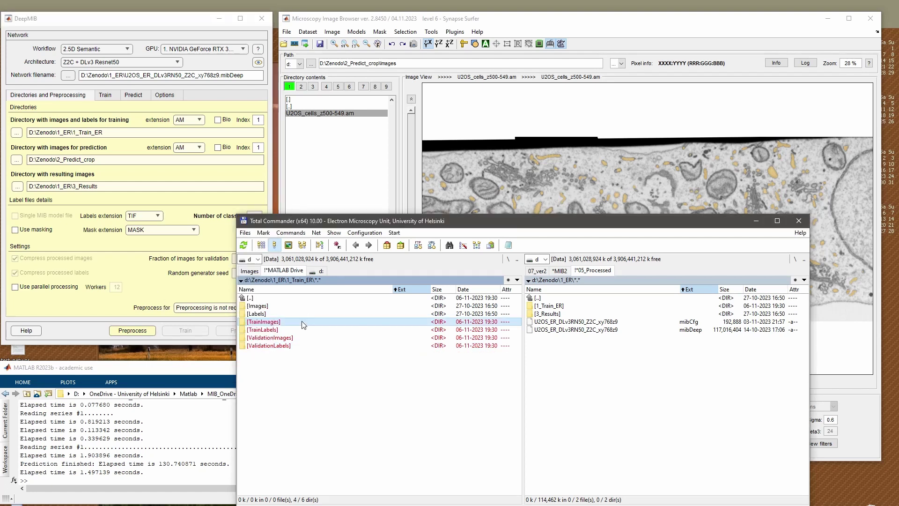
# Examine DeepMIB's training confirmation and the available checkpoint choices, then cancel without starting the training.
pyautogui.click(105, 95)
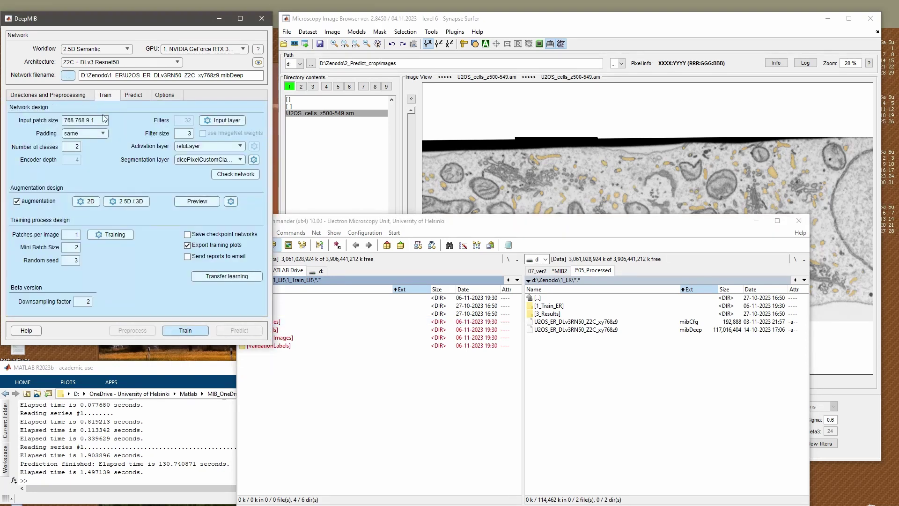
pyautogui.click(198, 332)
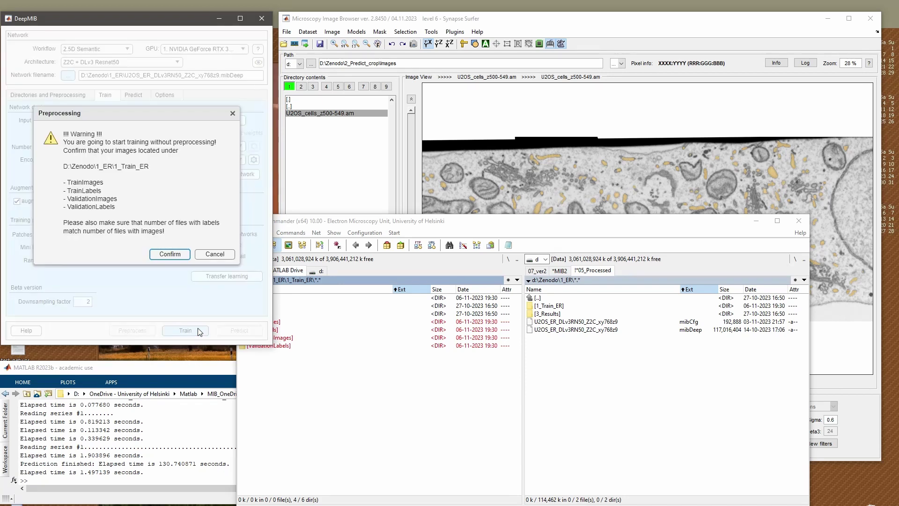
pyautogui.click(214, 255)
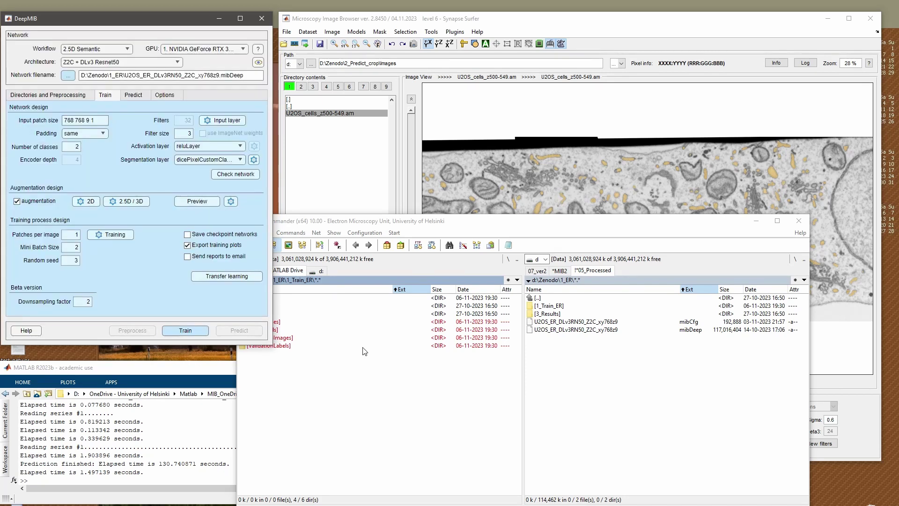
pyautogui.click(307, 284)
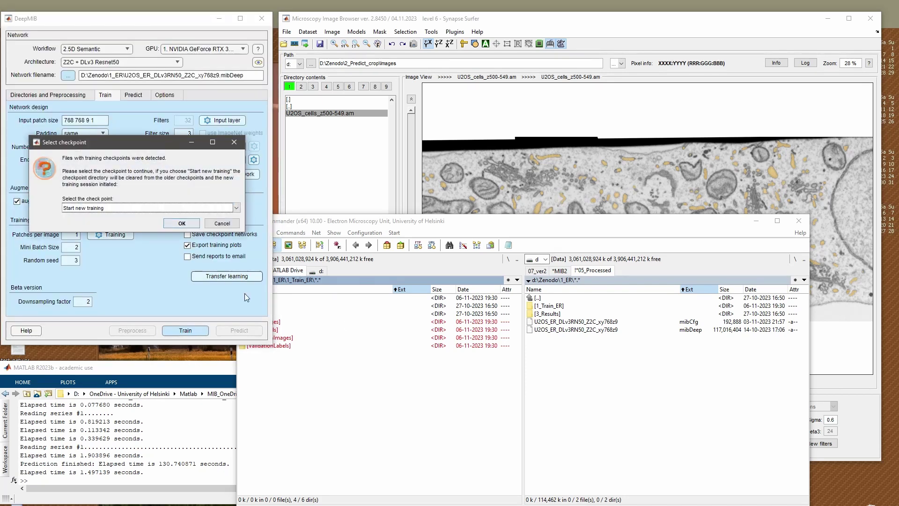
pyautogui.click(109, 208)
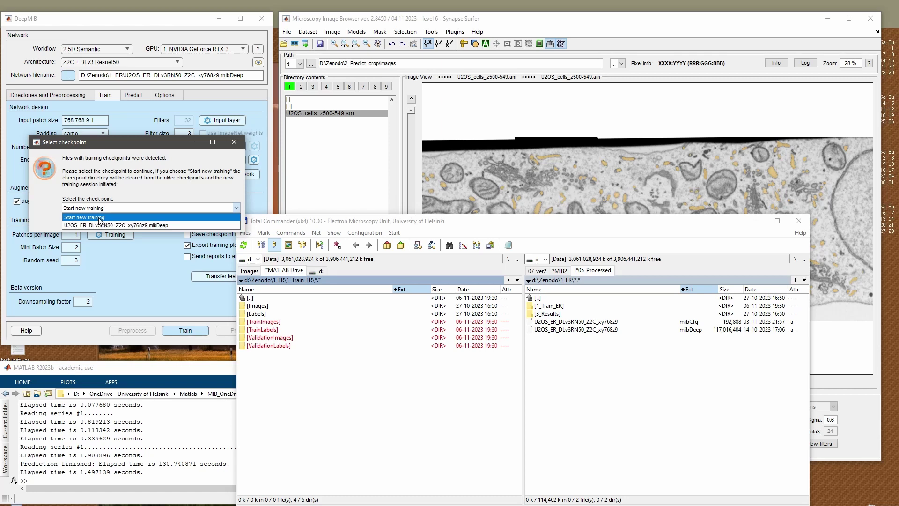
pyautogui.click(132, 148)
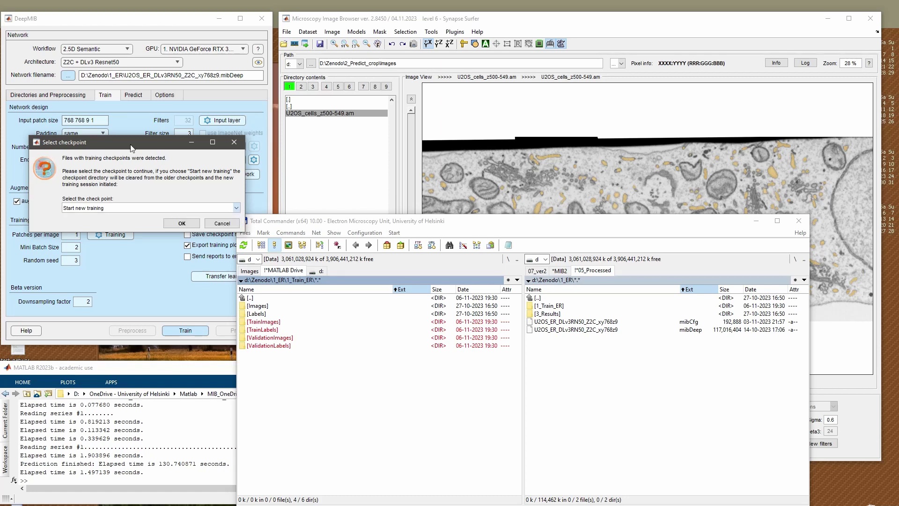
pyautogui.click(220, 226)
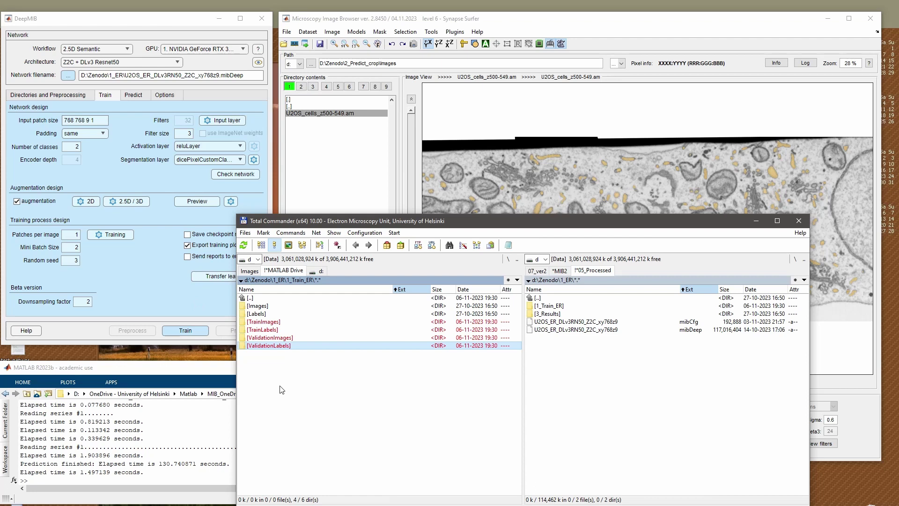
# Permanently delete the four selected training and validation folders from 1_Train_ER and return to the 1_ER folder.
pyautogui.press('Up')
pyautogui.press('Up')
pyautogui.press('Up')
pyautogui.press('Up')
pyautogui.press('Down')
pyautogui.hotkey('shift', 'Delete')
pyautogui.press('Return')
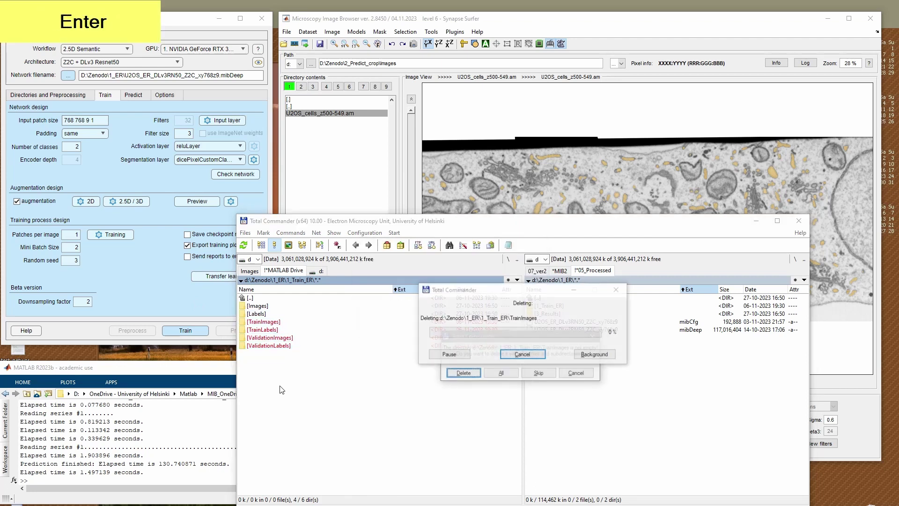
pyautogui.press('Right')
pyautogui.press('Return')
pyautogui.press('Home')
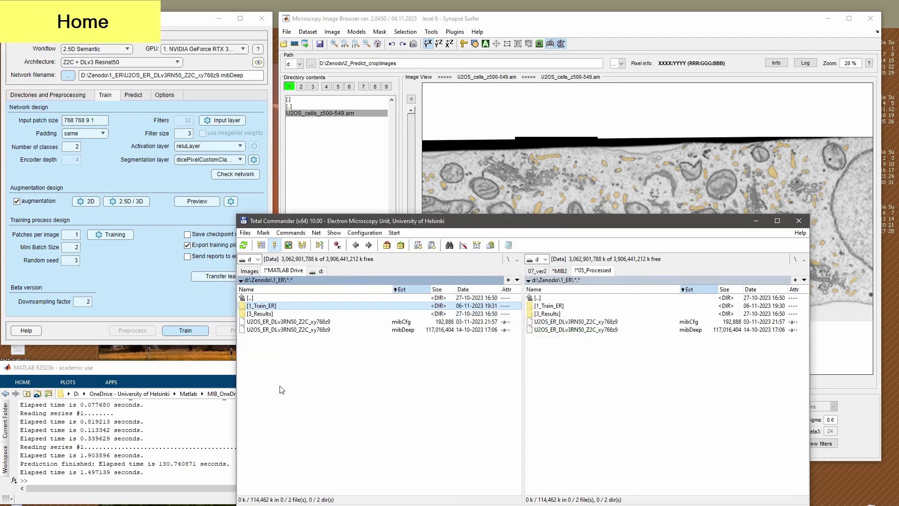
# Open the 1_Golgi\1_Train_Golgi folder in the Zenodo directory and examine its contents.
pyautogui.press('Return')
pyautogui.press('Down')
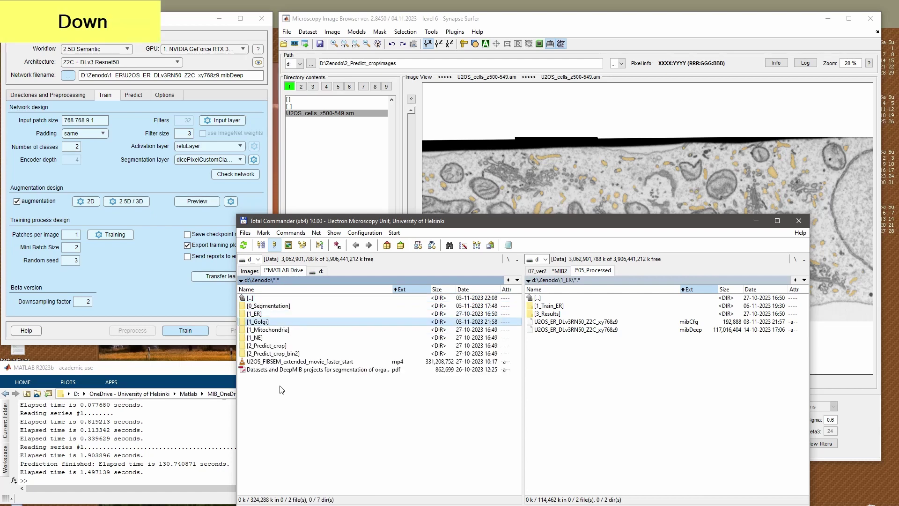
pyautogui.press('Return')
pyautogui.press('Down')
pyautogui.press('Return')
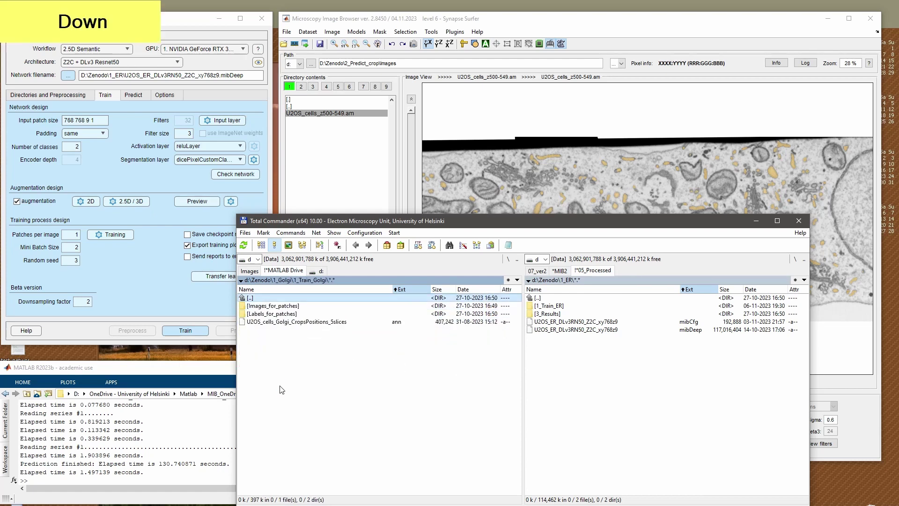
pyautogui.press('Return')
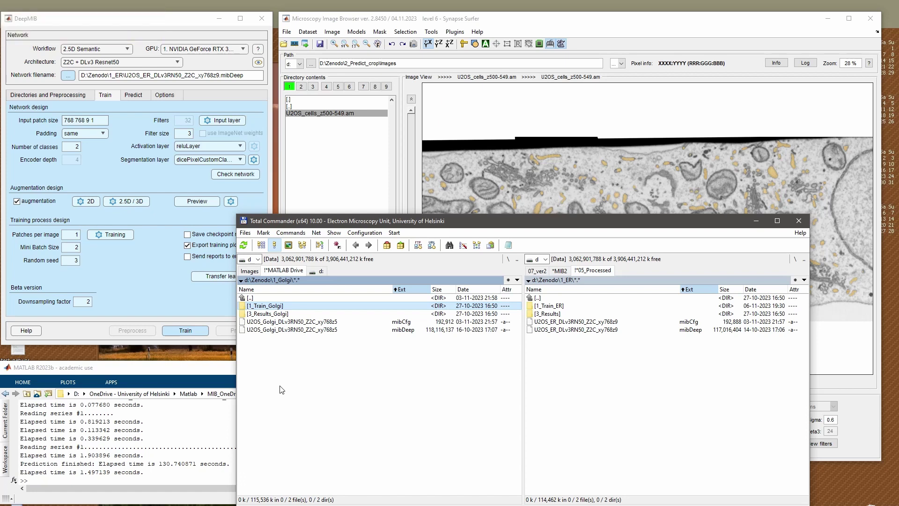
pyautogui.press('Return')
pyautogui.press('Down')
pyautogui.press('Return')
pyautogui.press('Return')
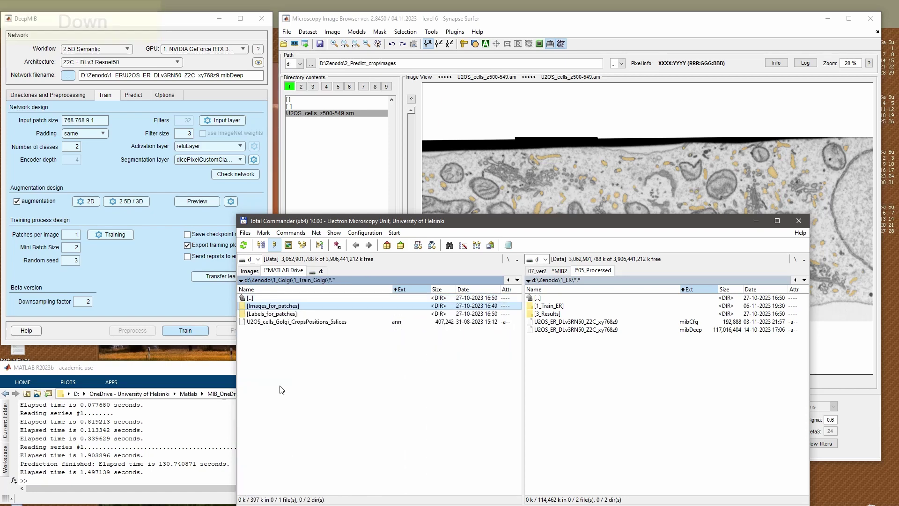
# Open Images_for_patches and load U2OS_cells_z0015.am from it into Microscopy Image Browser.
pyautogui.doubleClick(302, 307)
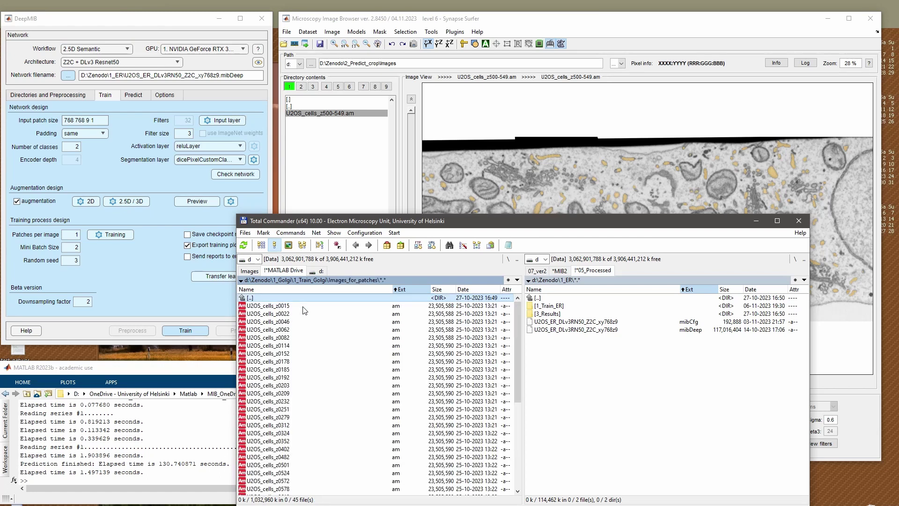
pyautogui.press('Return')
pyautogui.press('Home')
pyautogui.doubleClick(303, 307)
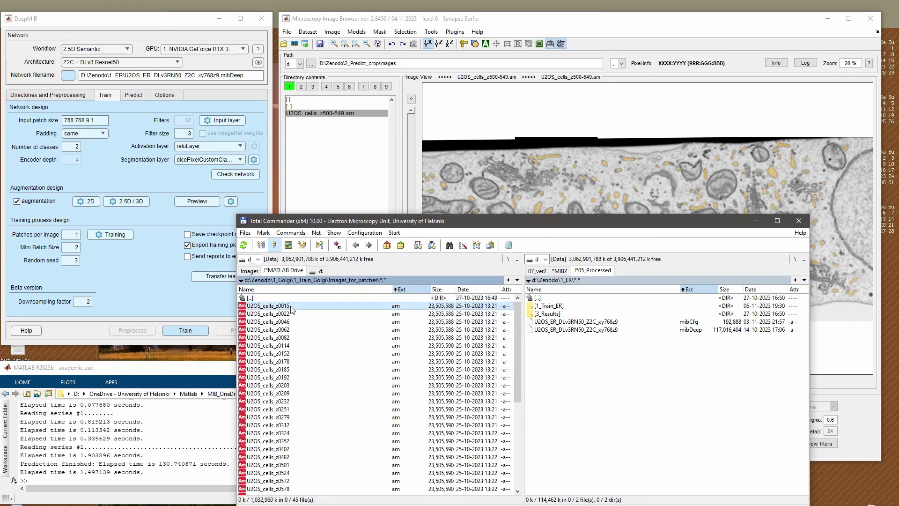
pyautogui.moveTo(292, 309); pyautogui.dragTo(553, 191)
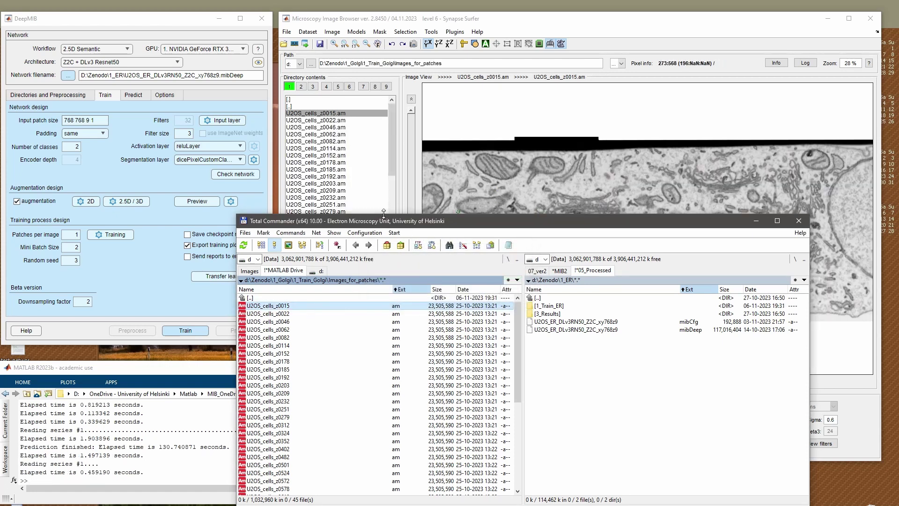
# Load the matching z0015 label file from Labels_for_patches as the model over the open image.
pyautogui.moveTo(384, 224); pyautogui.dragTo(612, 190)
pyautogui.doubleClick(529, 262)
pyautogui.doubleClick(506, 279)
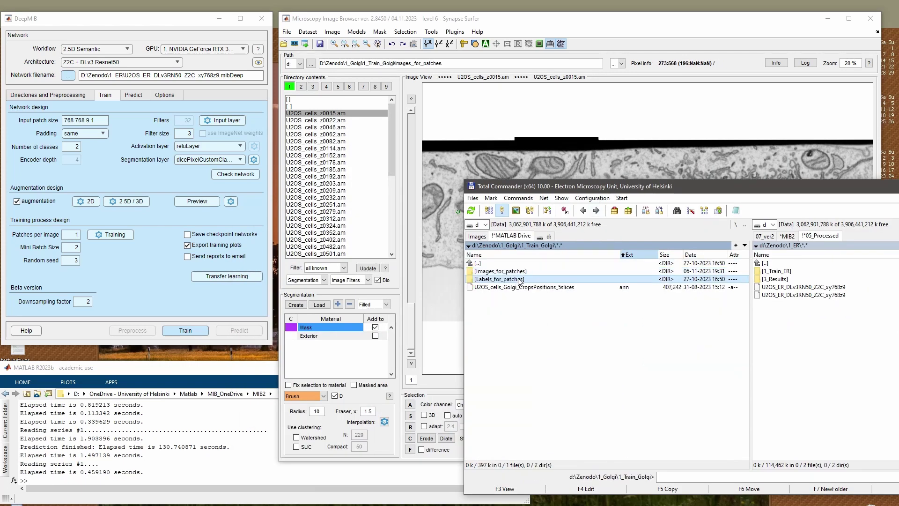
pyautogui.moveTo(501, 271); pyautogui.dragTo(318, 361)
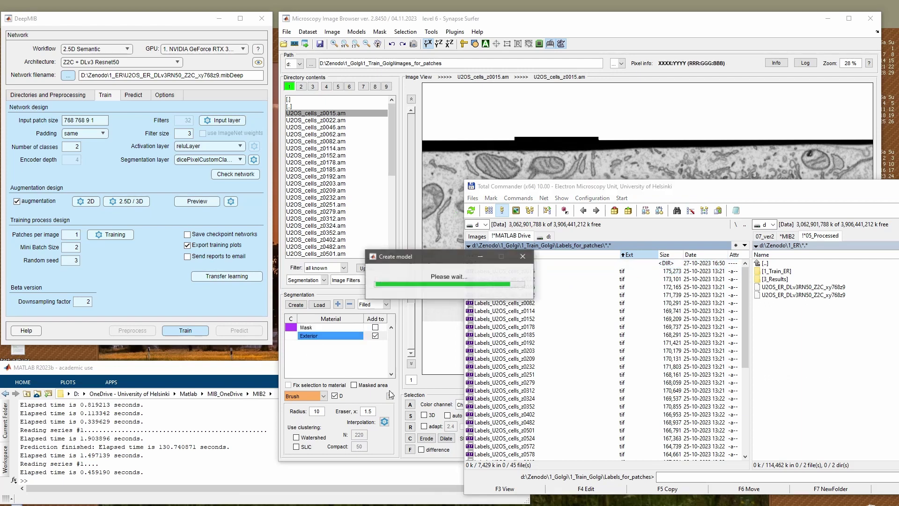
pyautogui.moveTo(763, 187)
pyautogui.mouseDown()
pyautogui.moveTo(300, 323)
pyautogui.moveTo(305, 263)
pyautogui.mouseUp()
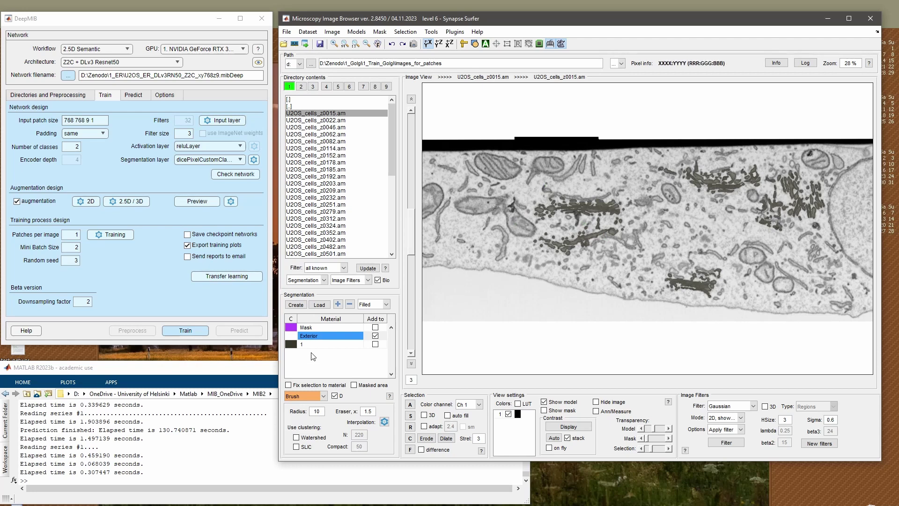
# Change the colour of model material 1 to the muted blue among the recent colours.
pyautogui.click(296, 345)
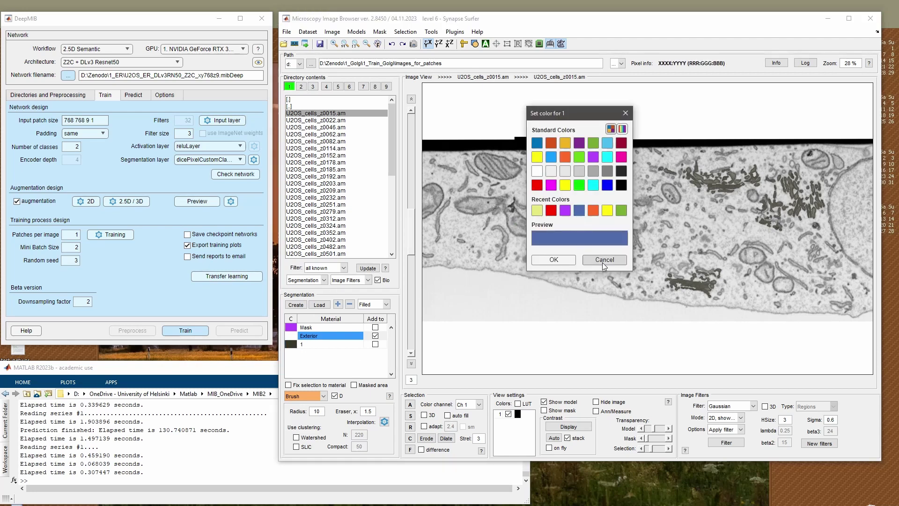
pyautogui.click(602, 261)
pyautogui.click(291, 345)
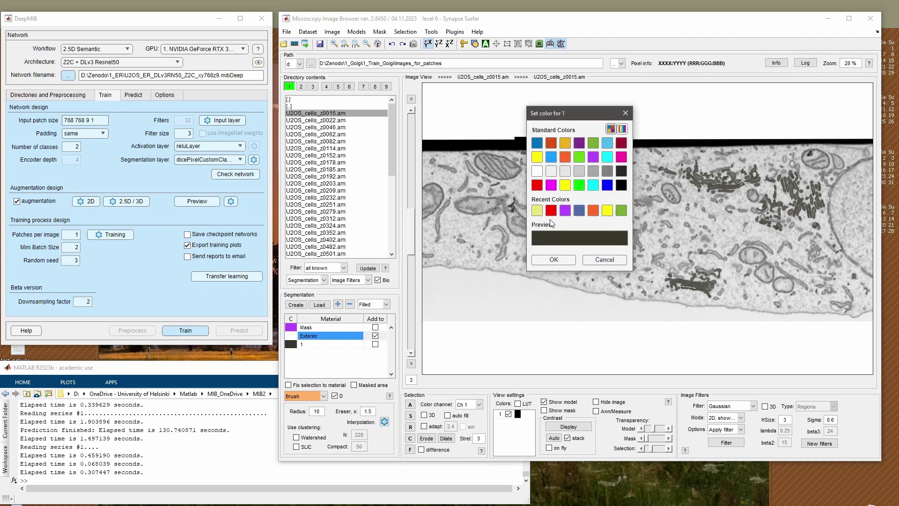
pyautogui.click(579, 211)
pyautogui.click(548, 261)
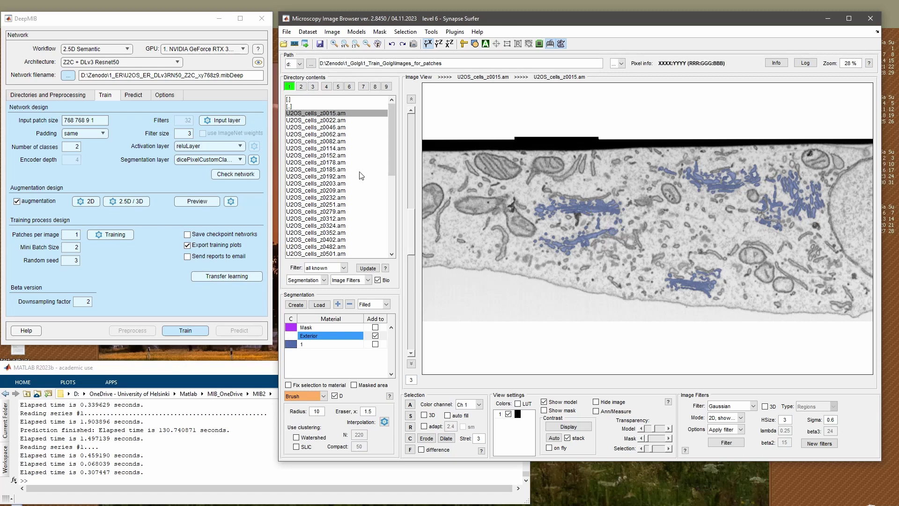
pyautogui.hotkey('ctrl', 'a')
pyautogui.rightClick(315, 187)
pyautogui.click(356, 192)
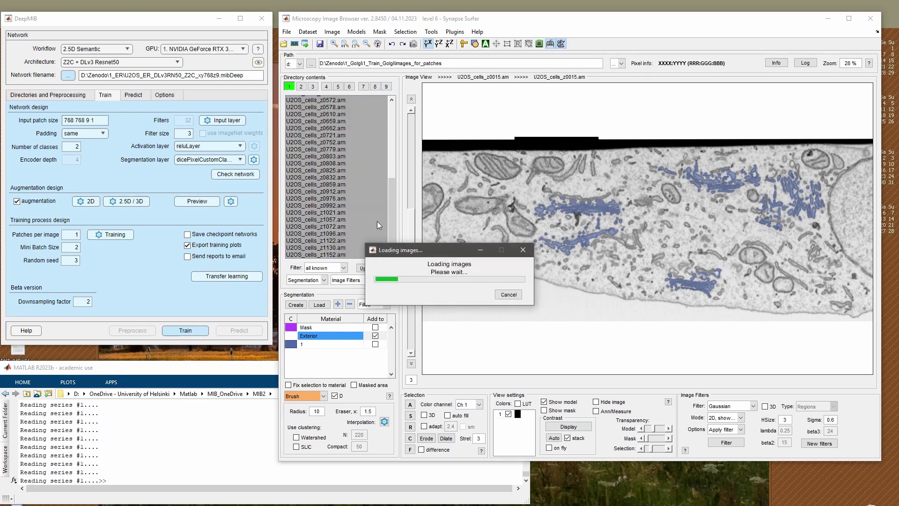
pyautogui.click(508, 294)
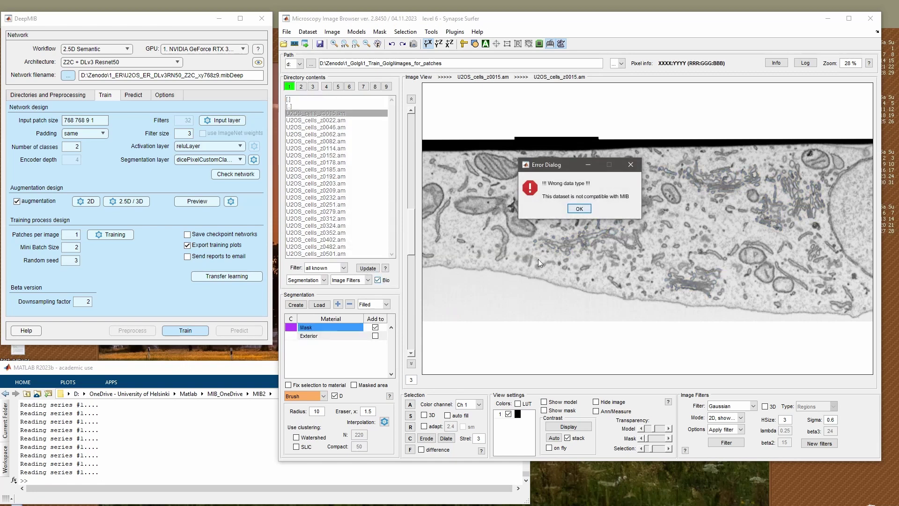
pyautogui.click(579, 209)
# Turn off the Bio reader, load all images in Images_for_patches as one combined dataset, and browse its slices.
pyautogui.click(378, 280)
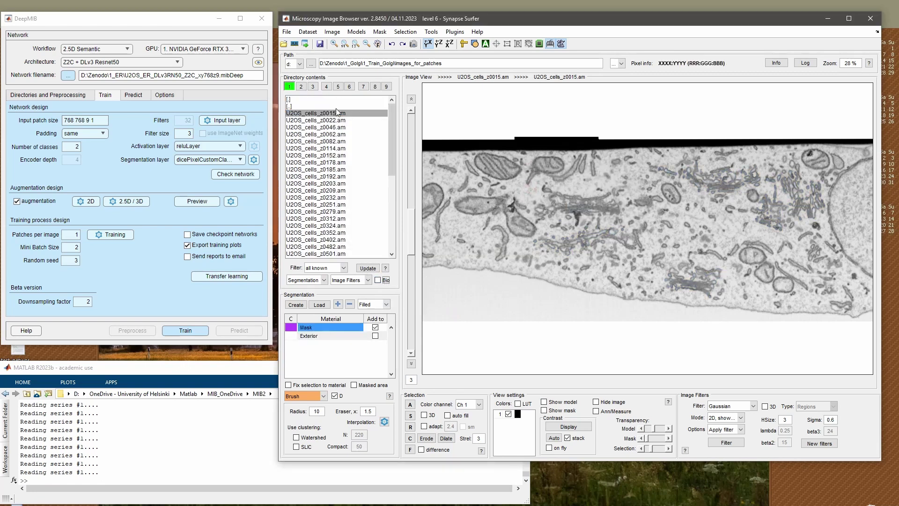
pyautogui.click(335, 114)
pyautogui.hotkey('ctrl', 'a')
pyautogui.rightClick(342, 161)
pyautogui.click(353, 165)
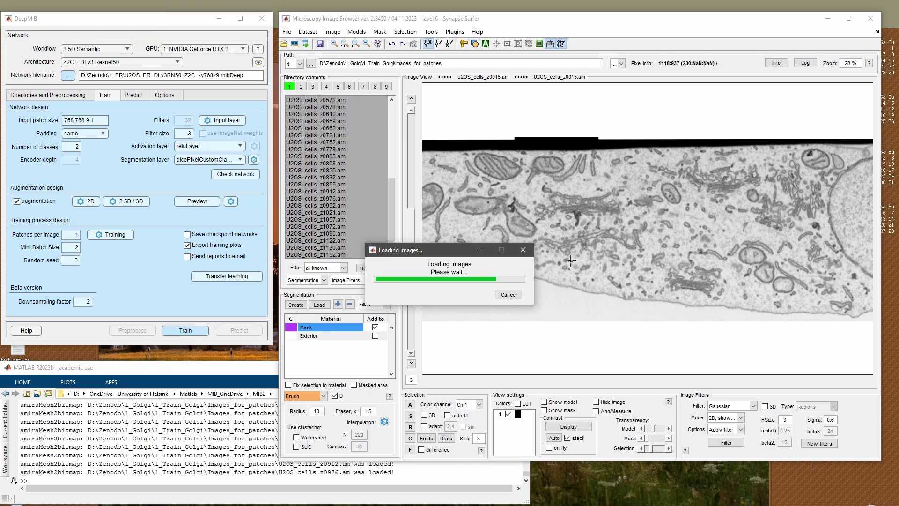
pyautogui.scroll(-15, 609, 259)
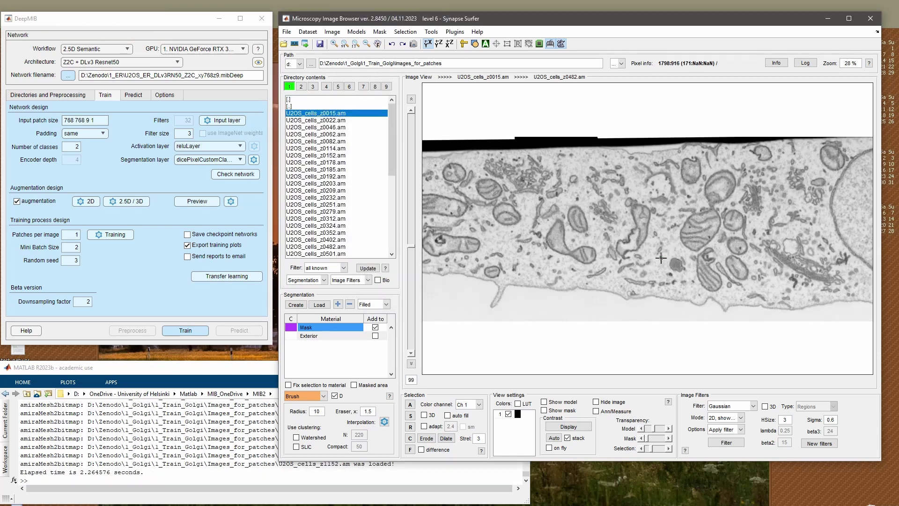
# Load all TIF label files from Labels_for_patches as the model for the combined dataset.
pyautogui.click(318, 305)
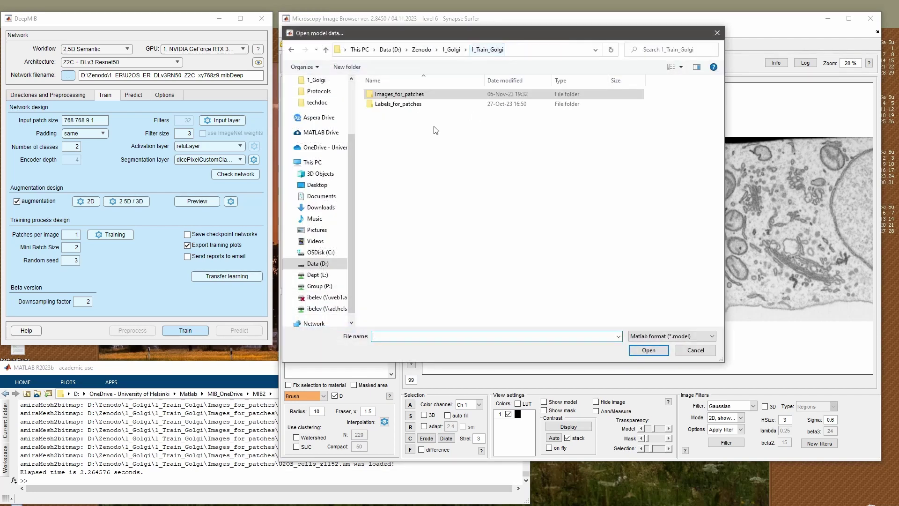
pyautogui.doubleClick(424, 104)
pyautogui.click(669, 336)
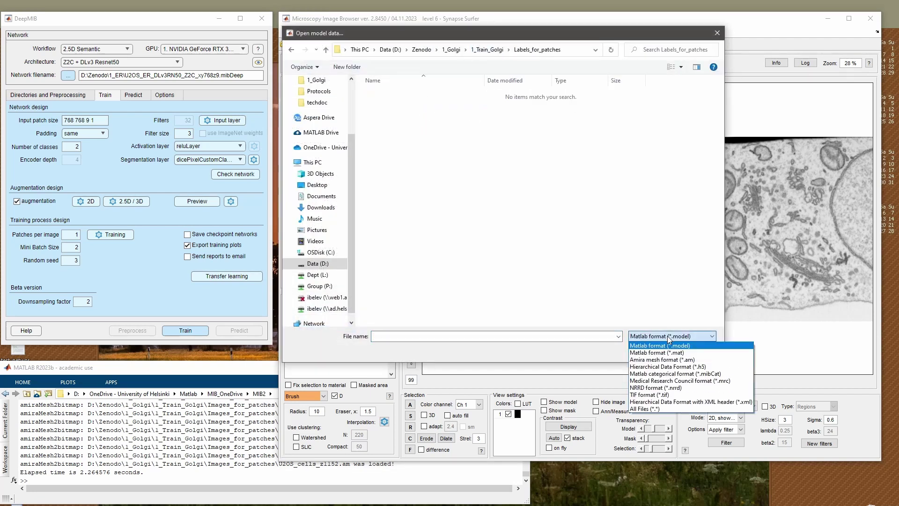
pyautogui.click(647, 394)
pyautogui.hotkey('ctrl', 'a')
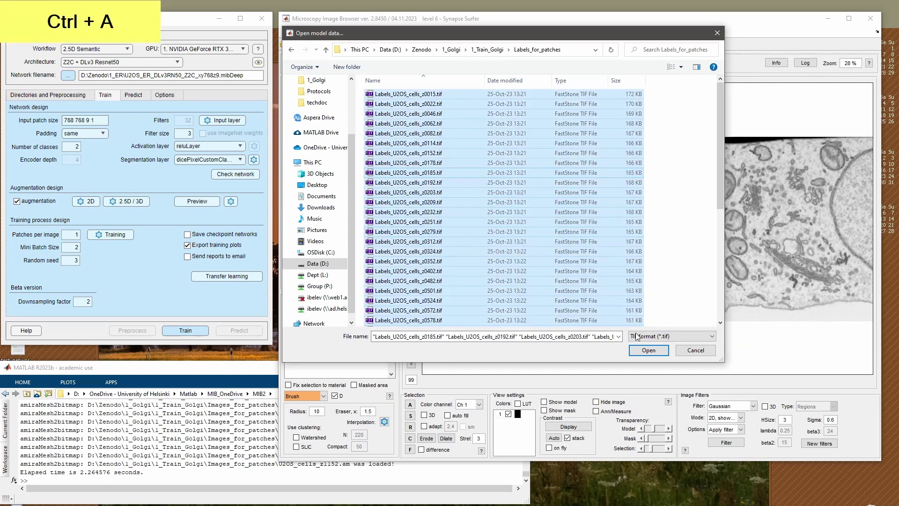
pyautogui.click(648, 350)
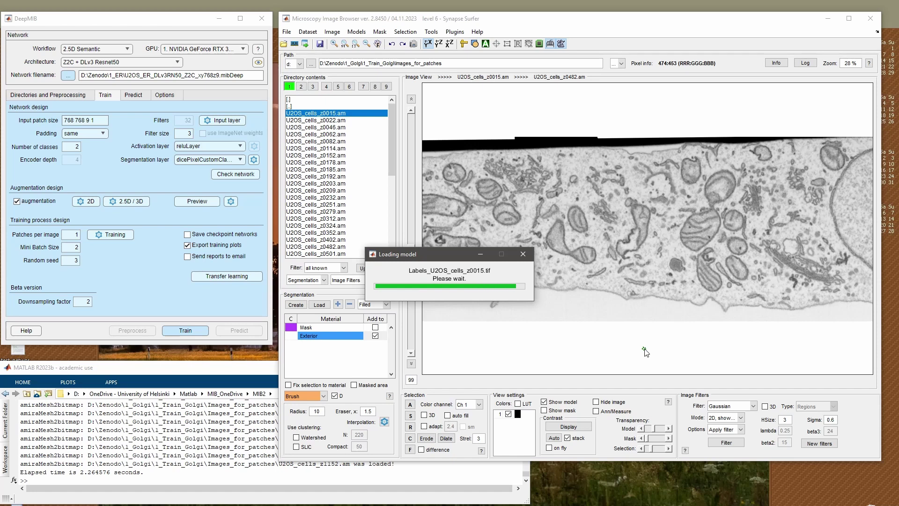
# Set model material 1 to the muted blue recent colour and browse the slices to inspect the Golgi labels.
pyautogui.scroll(-8, 644, 348)
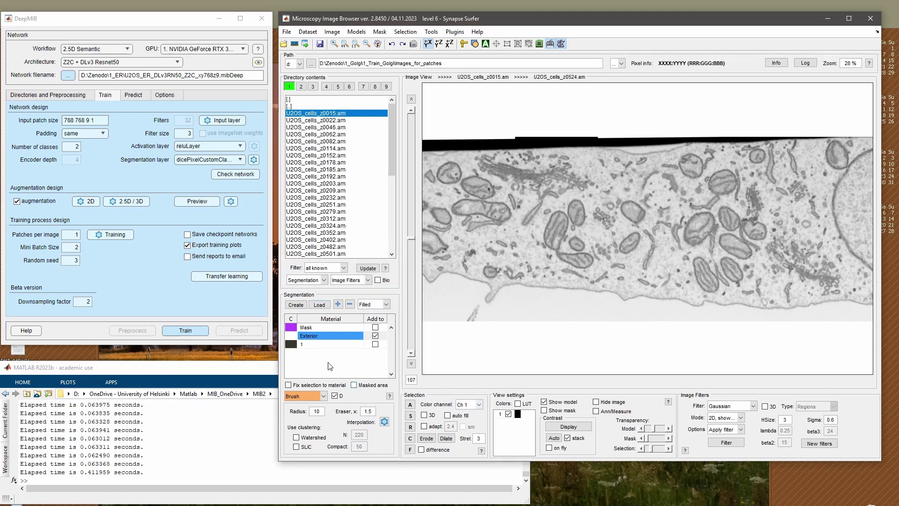
pyautogui.click(291, 344)
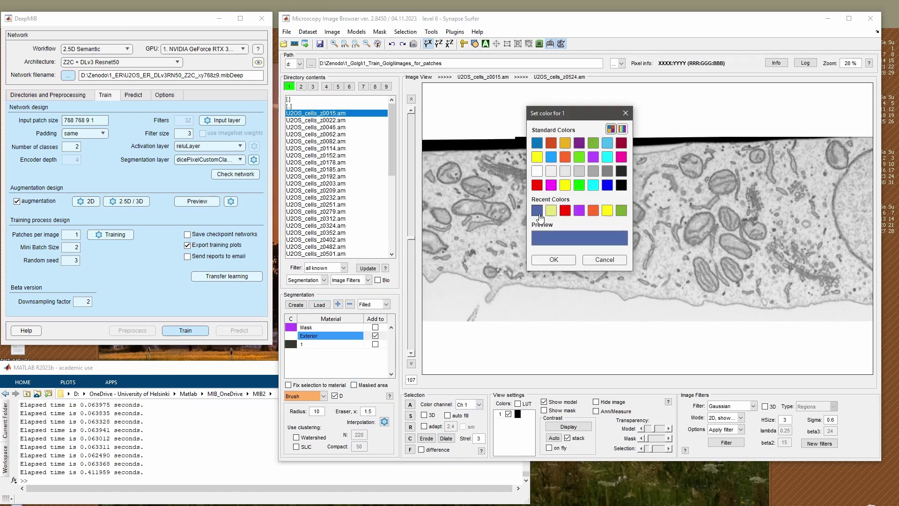
pyautogui.click(553, 260)
pyautogui.scroll(-2, 612, 284)
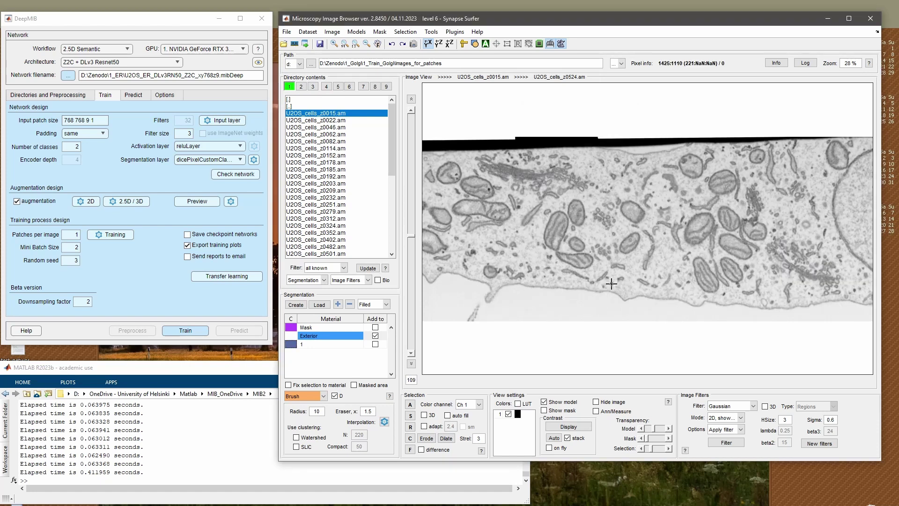
pyautogui.scroll(-7, 611, 283)
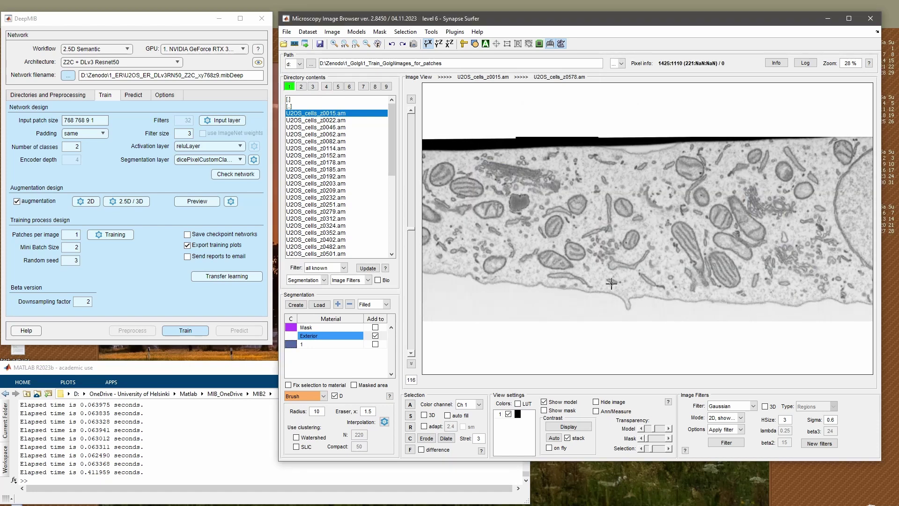
pyautogui.scroll(-7, 611, 283)
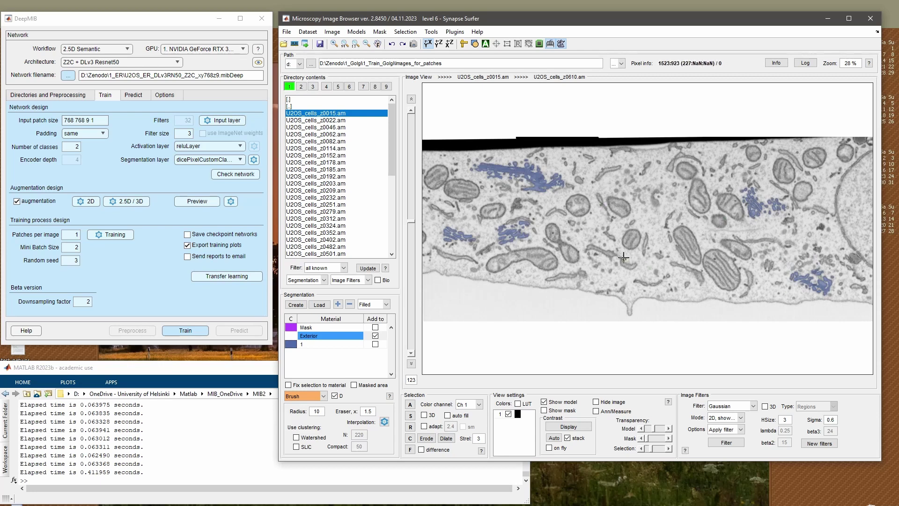
# Load the U2OS_cells_Golgi_CropsPositions_5slices annotations from 1_Train_Golgi into the annotation list and check their positions on the slices.
pyautogui.click(294, 397)
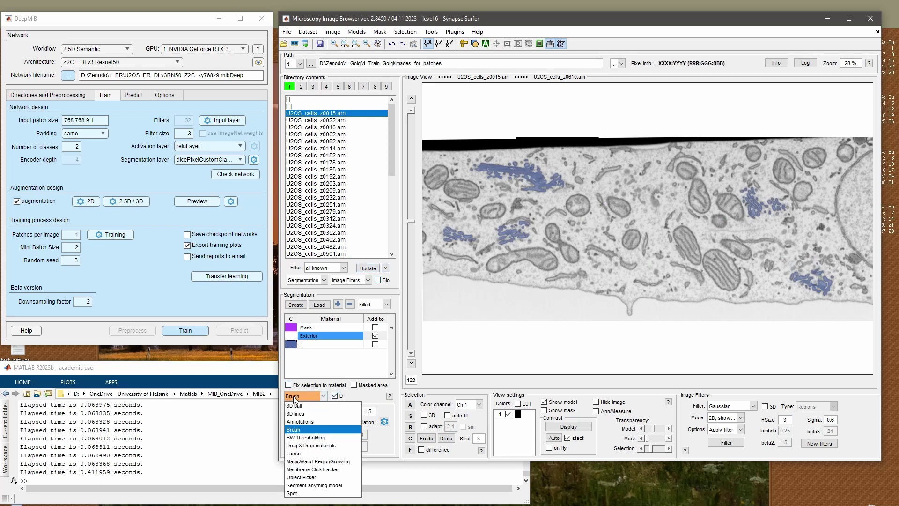
pyautogui.click(311, 422)
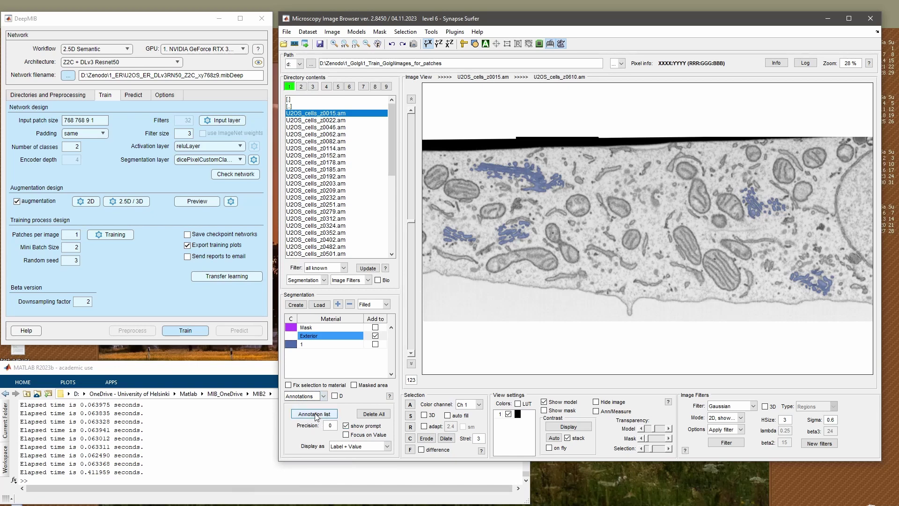
pyautogui.click(326, 416)
pyautogui.click(138, 288)
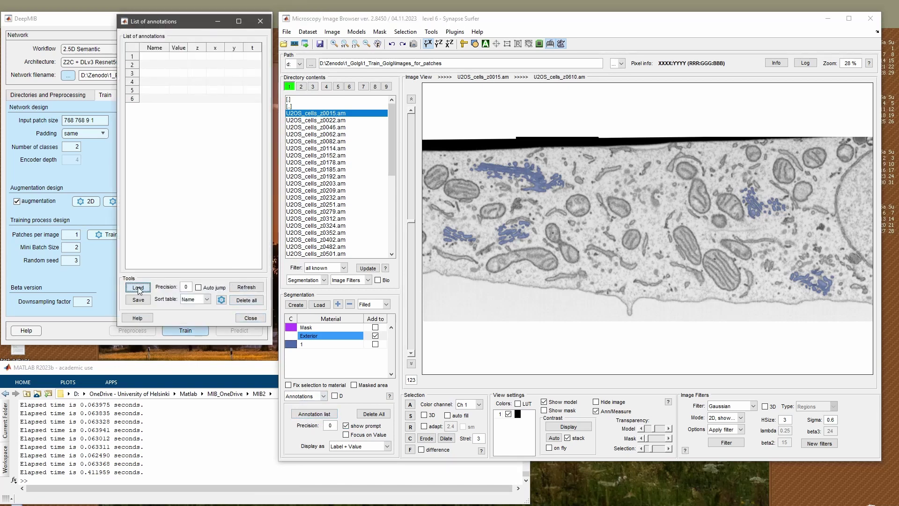
pyautogui.click(194, 146)
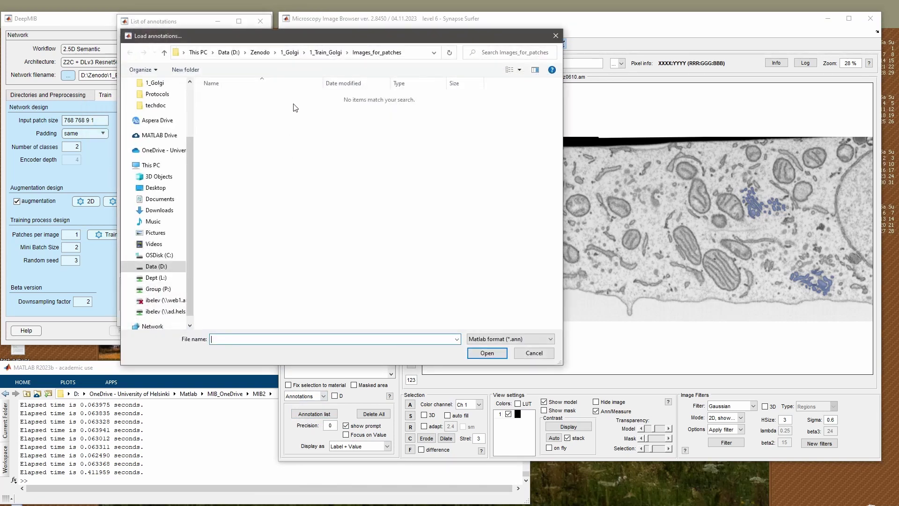
pyautogui.click(333, 55)
pyautogui.doubleClick(248, 118)
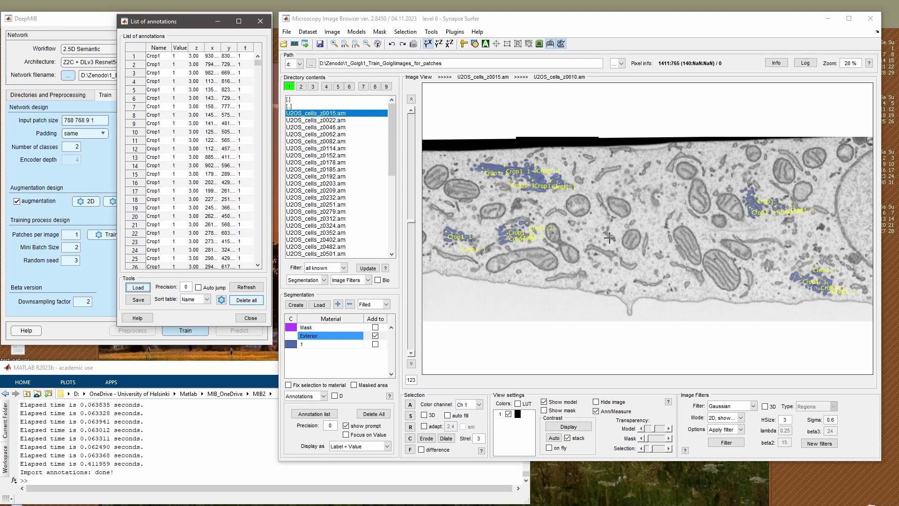
pyautogui.scroll(-5, 610, 240)
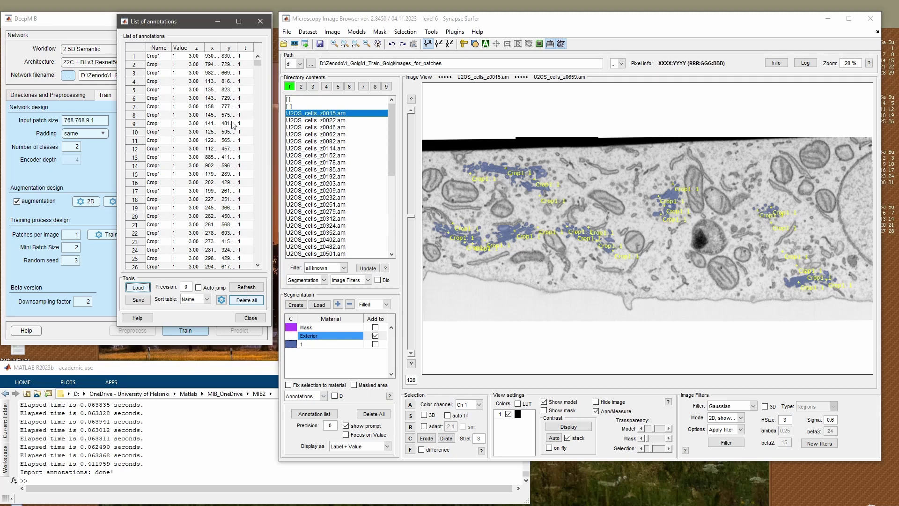
# Select all Crop1 annotations in the list and set up cropping patches around them as 3D objects.
pyautogui.click(155, 57)
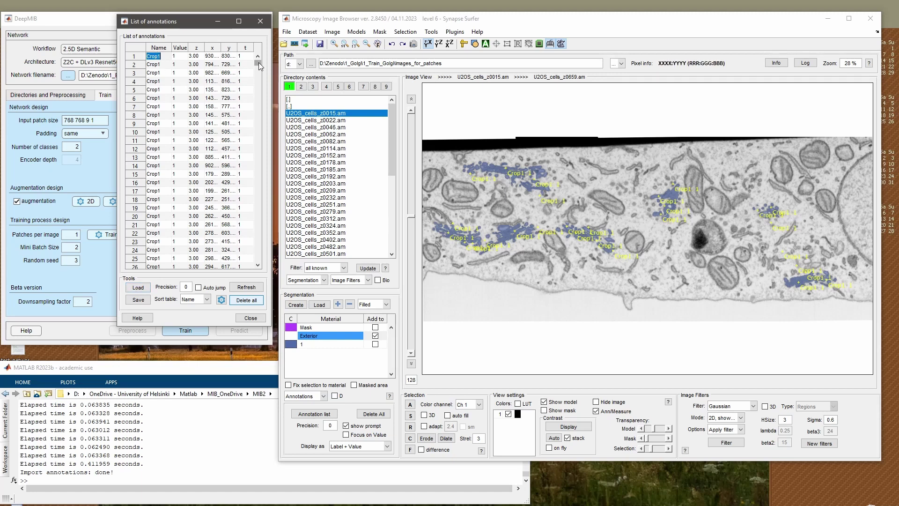
pyautogui.moveTo(260, 66); pyautogui.dragTo(265, 272)
pyautogui.keyDown('shift'); pyautogui.click(167, 264); pyautogui.keyUp('shift')
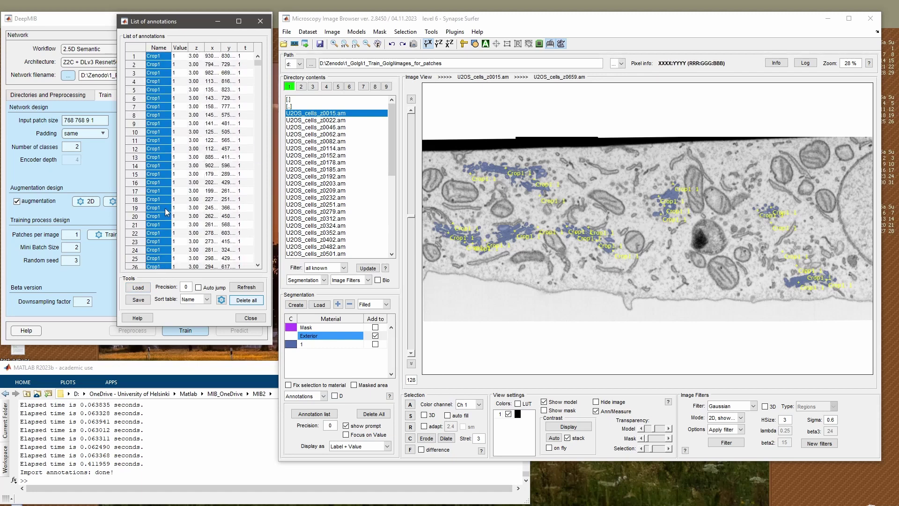
pyautogui.rightClick(158, 176)
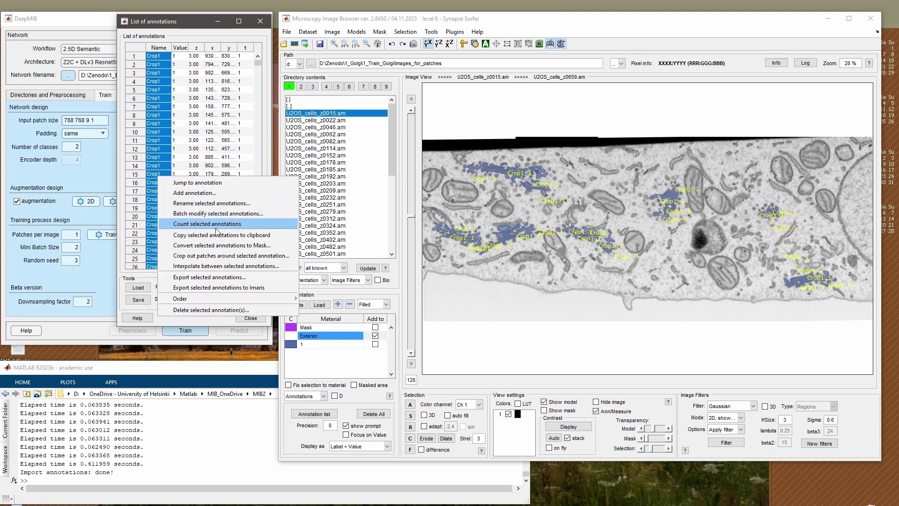
pyautogui.click(222, 256)
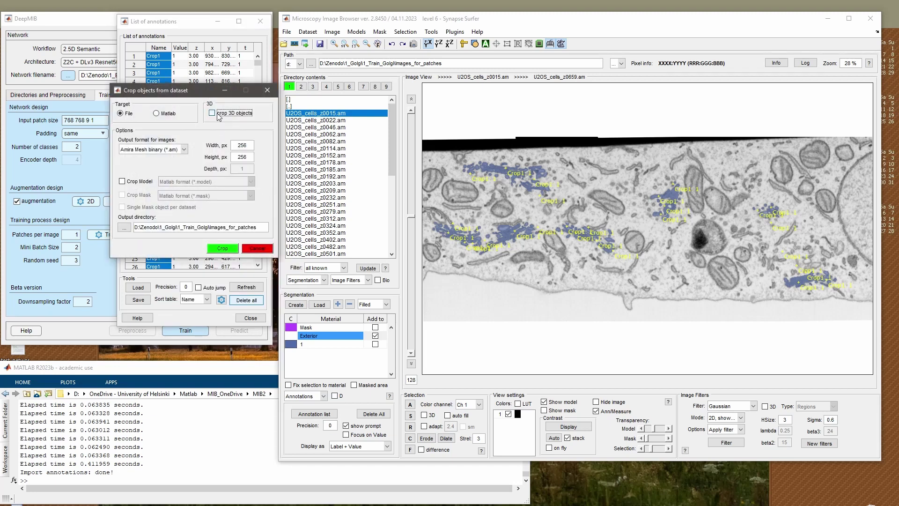
pyautogui.click(219, 116)
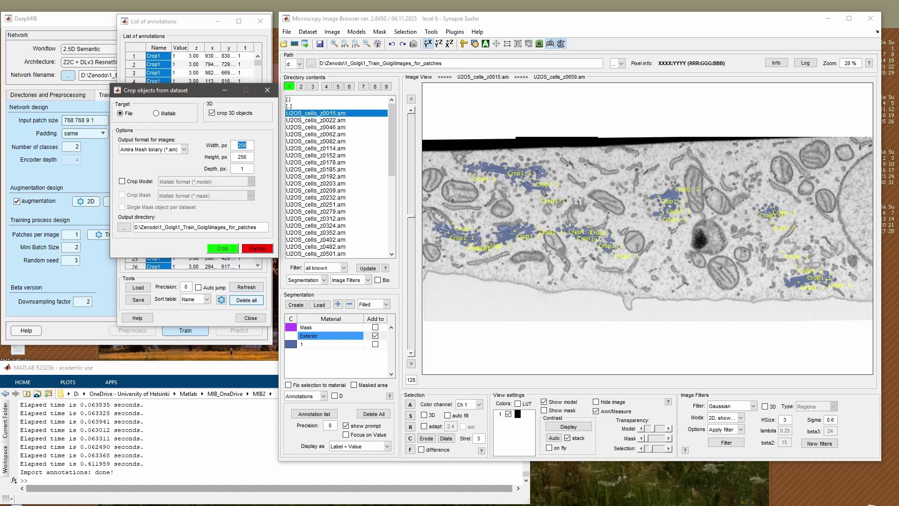
# Switch to Total Commander and check the patch size in the network file names in the 1_Golgi folder.
pyautogui.click(253, 497)
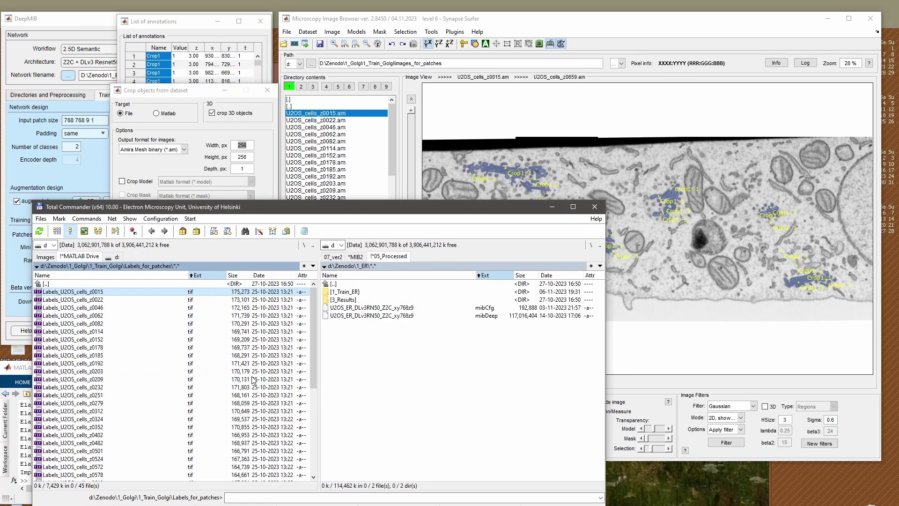
pyautogui.press('Up')
pyautogui.press('Return')
pyautogui.press('Up')
pyautogui.press('Return')
pyautogui.press('Down')
pyautogui.press('Down')
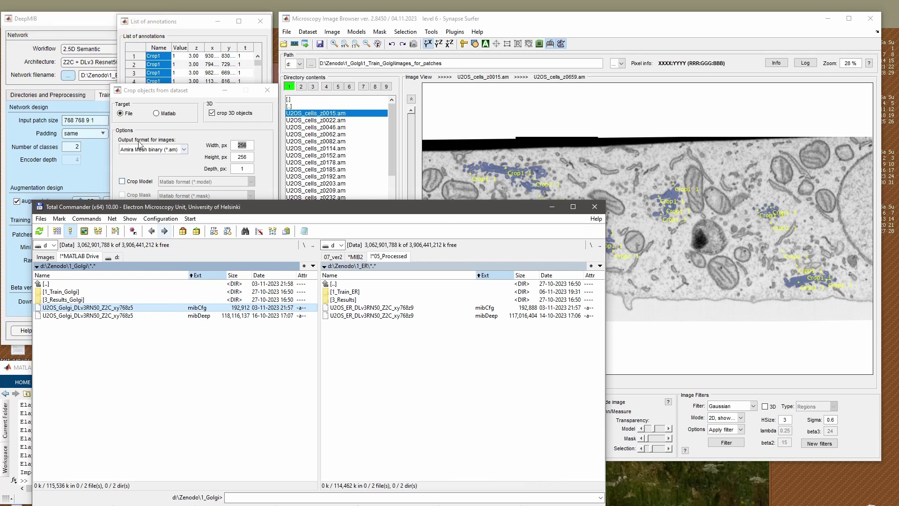
# Set the crop patch size to 768 px width, 768 px height and 5 px depth.
pyautogui.click(250, 149)
pyautogui.write('768')
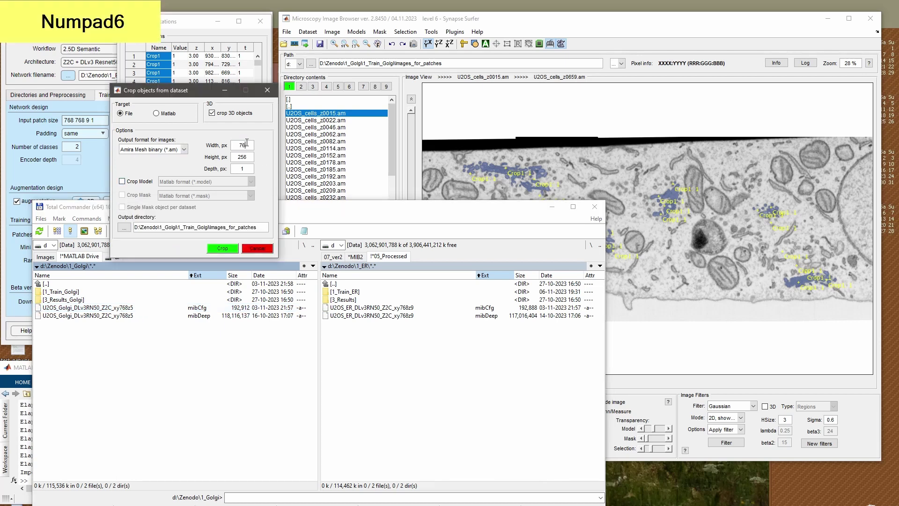
pyautogui.press('Tab')
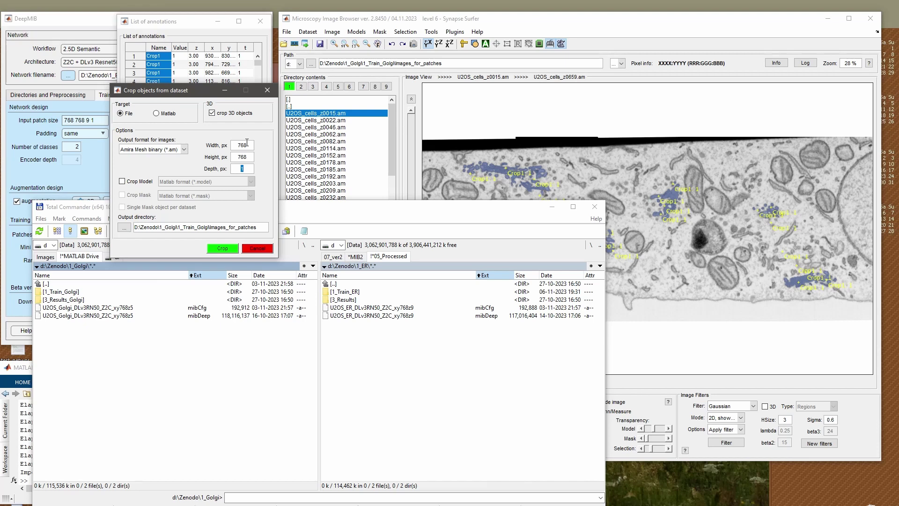
pyautogui.write('5')
pyautogui.press('Tab')
# Include the model in the crop, saved as TIF format with LZW compression.
pyautogui.click(117, 182)
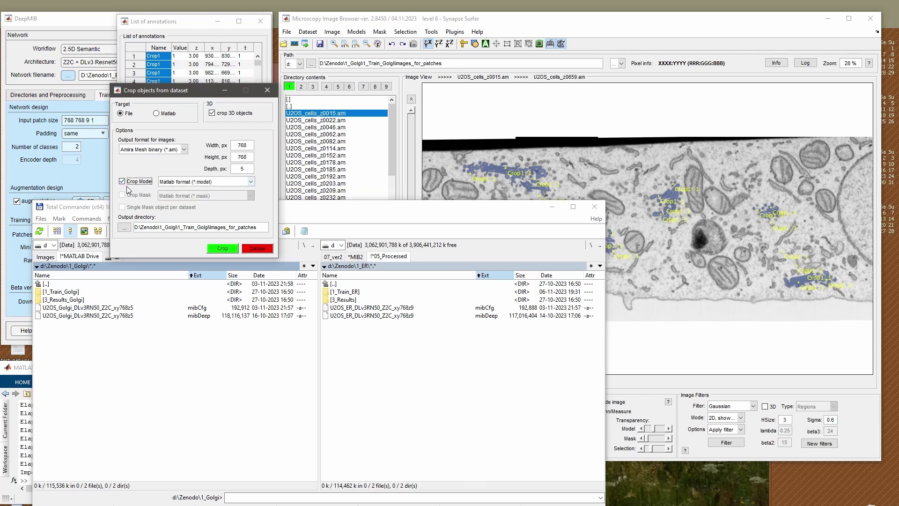
pyautogui.click(202, 183)
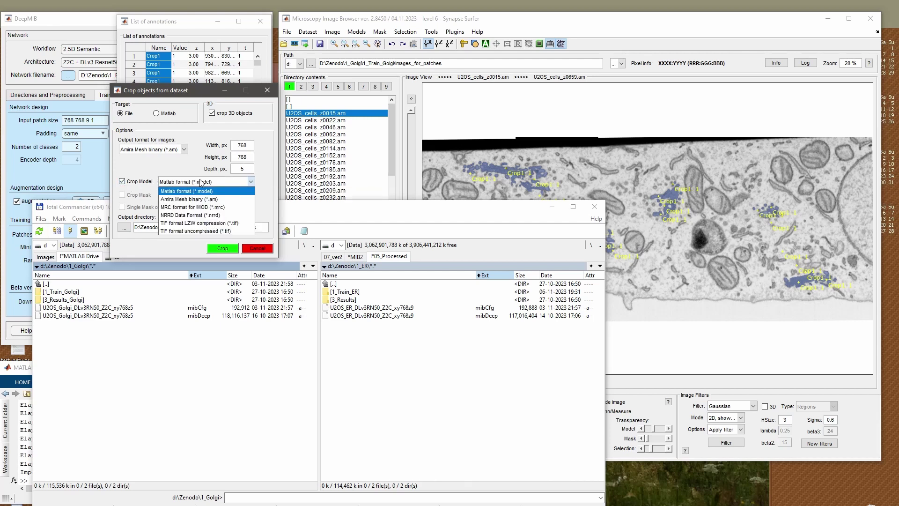
pyautogui.click(236, 223)
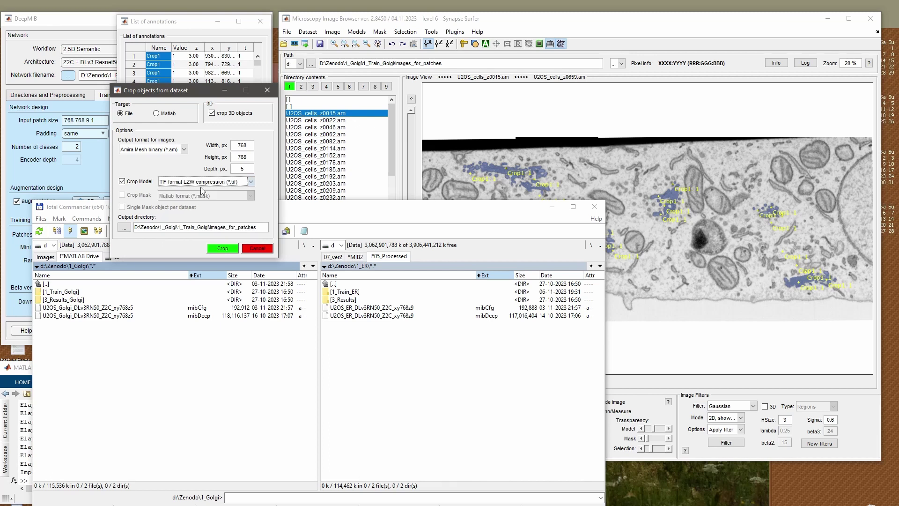
# Create a new folder named patches inside 1_Train_Golgi and set it as the crop output directory.
pyautogui.click(125, 227)
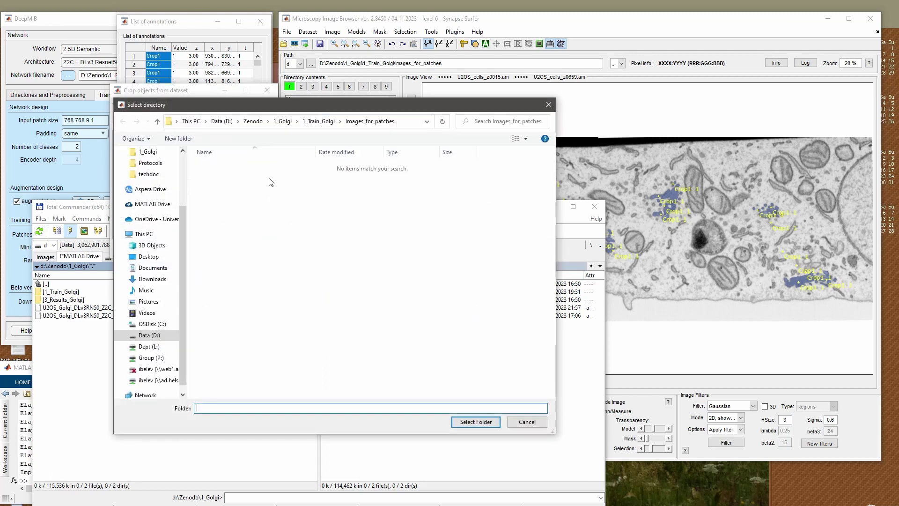
pyautogui.click(319, 121)
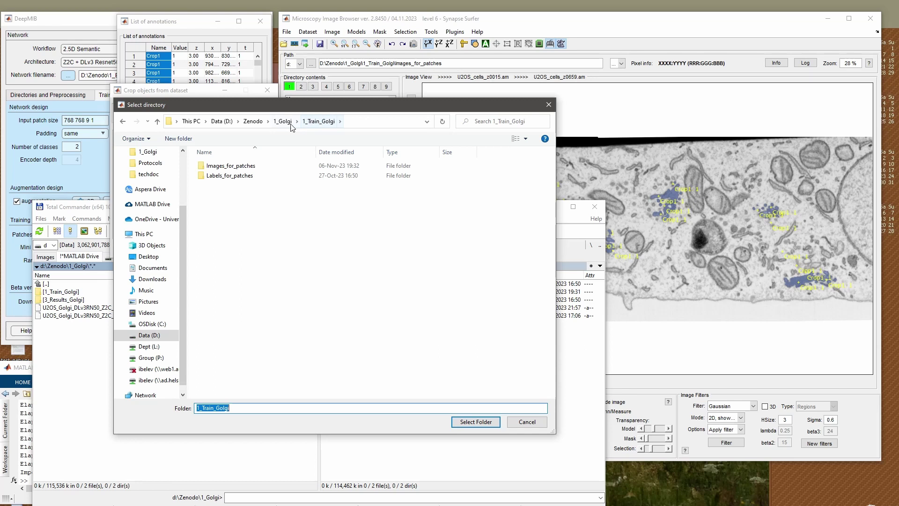
pyautogui.click(178, 139)
pyautogui.write('Patch')
pyautogui.press('BackSpace')
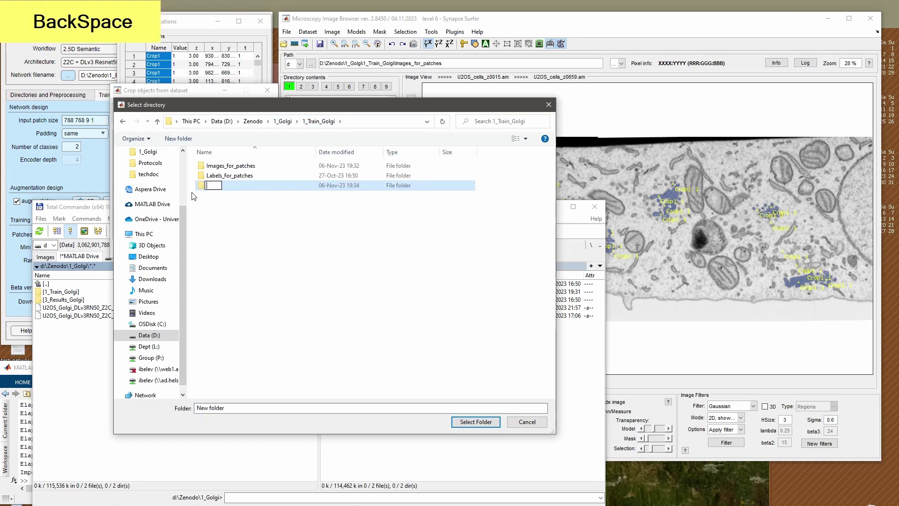
pyautogui.write('patches')
pyautogui.press('Return')
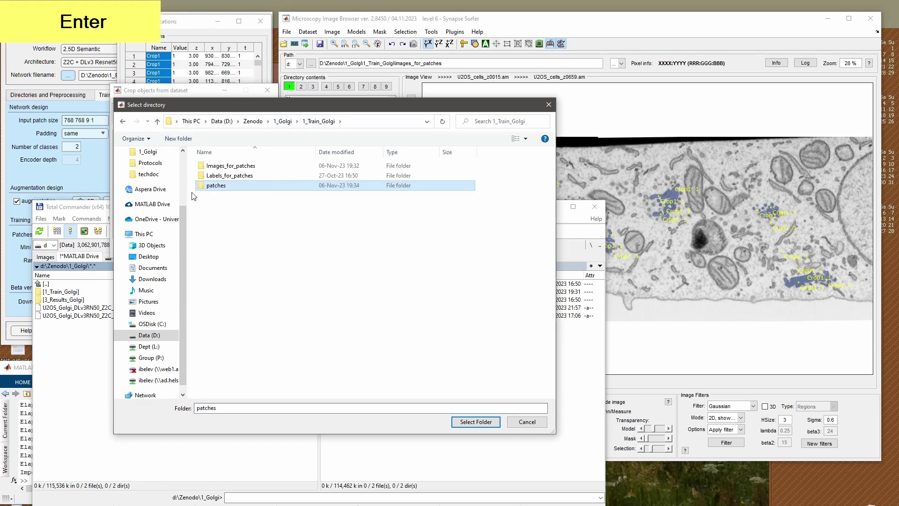
pyautogui.press('Return')
pyautogui.click(476, 423)
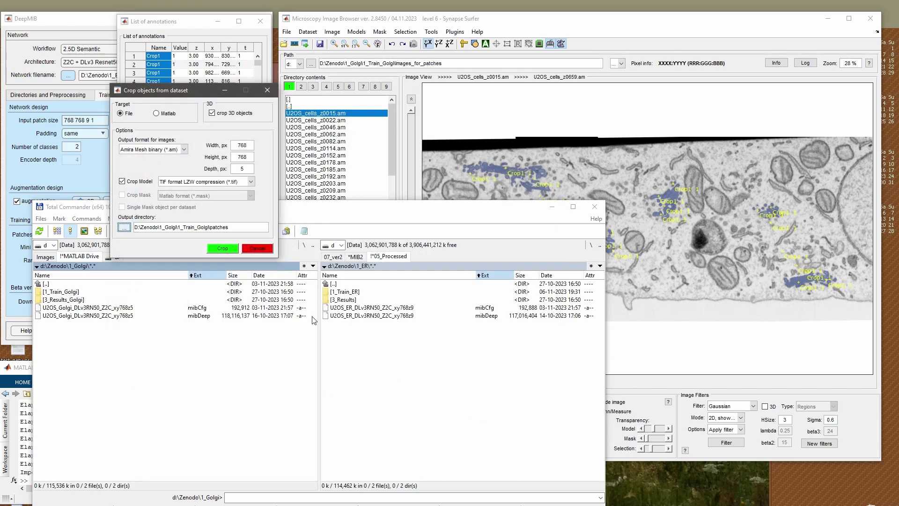
# Start cropping the patches with the Z coordinate included in the filenames.
pyautogui.click(227, 249)
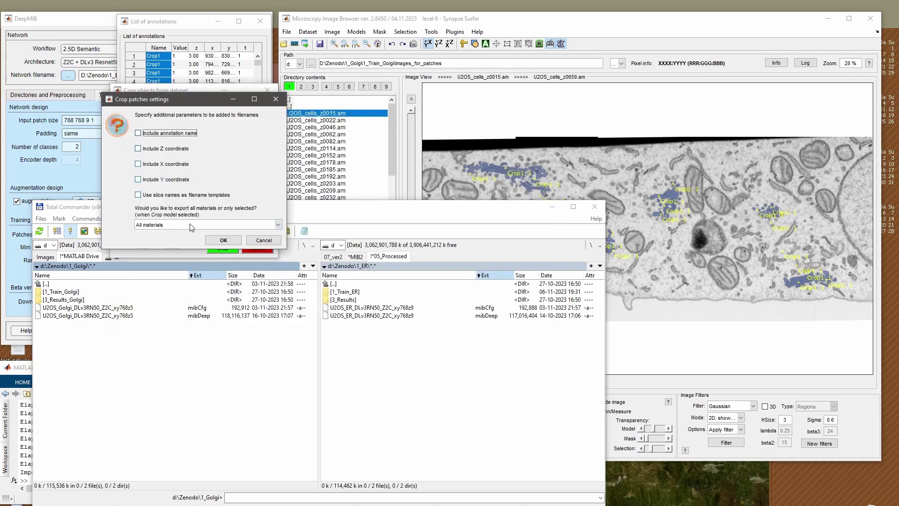
pyautogui.click(161, 149)
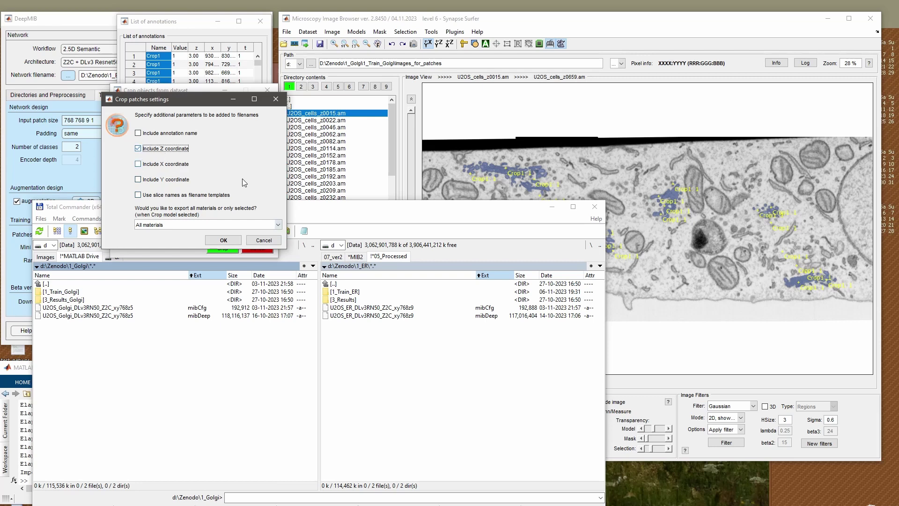
pyautogui.click(224, 240)
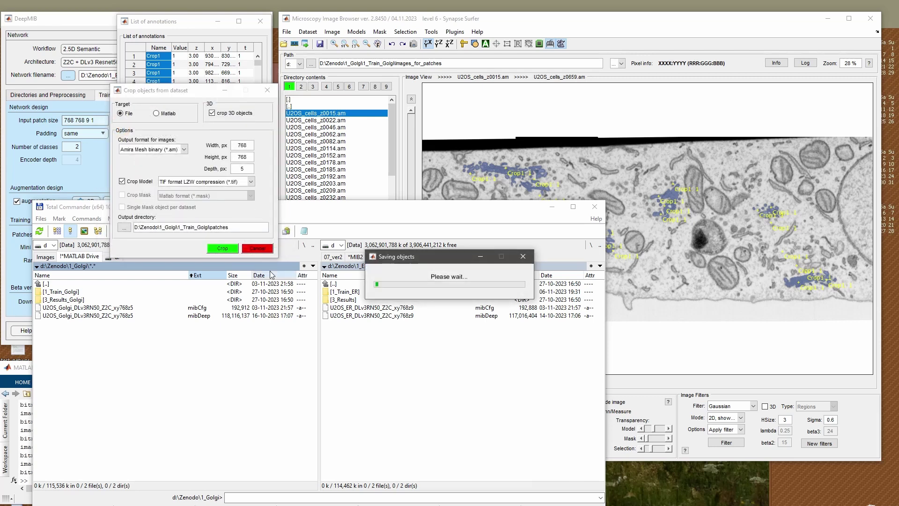
# Switch to Total Commander and browse the cropped files in 1_Train_Golgi's patches folder.
pyautogui.click(209, 392)
pyautogui.press('Up')
pyautogui.press('Up')
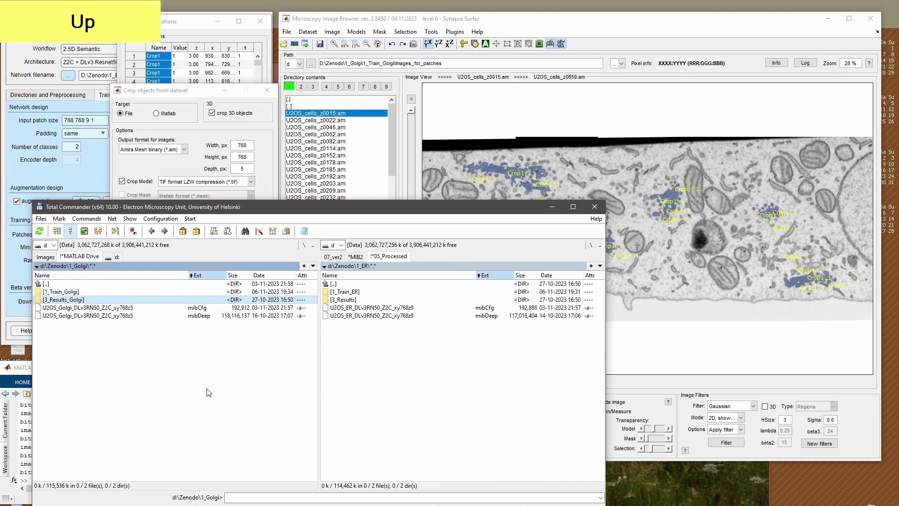
pyautogui.press('Return')
pyautogui.press('Down')
pyautogui.press('Down')
pyautogui.press('Down')
pyautogui.press('Return')
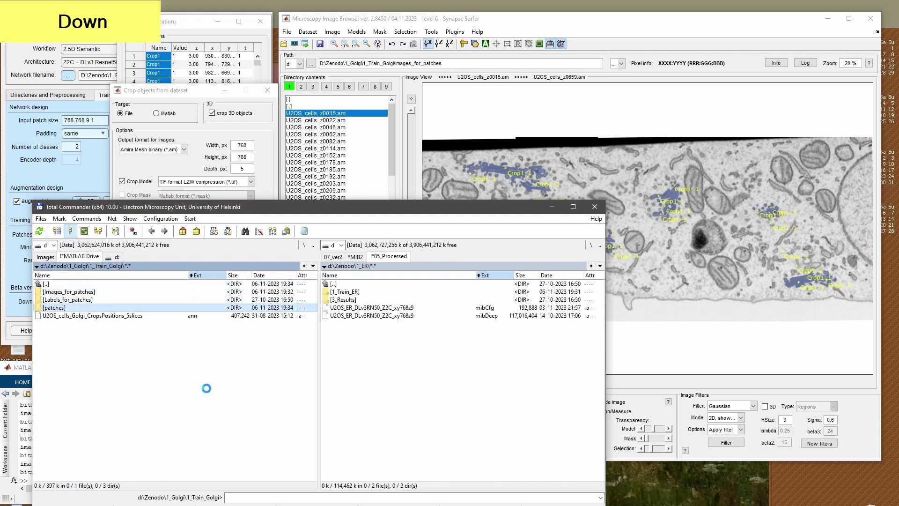
pyautogui.click(57, 294)
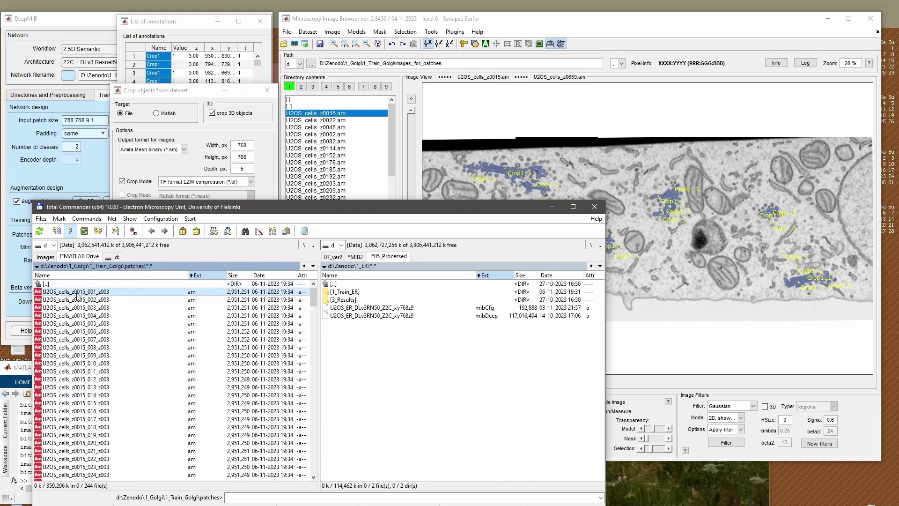
pyautogui.moveTo(317, 302); pyautogui.dragTo(320, 428)
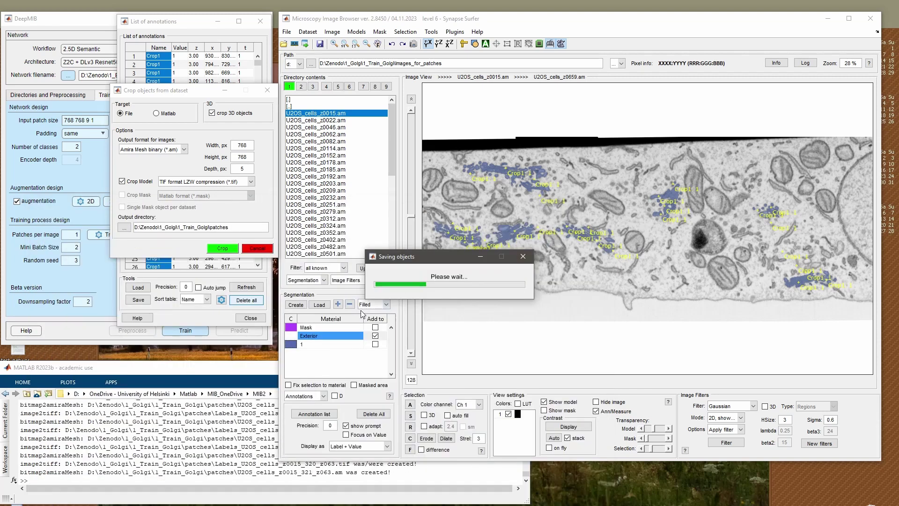
# Return to the 1_Train_Golgi folder in Total Commander and show it in both file lists.
pyautogui.click(201, 379)
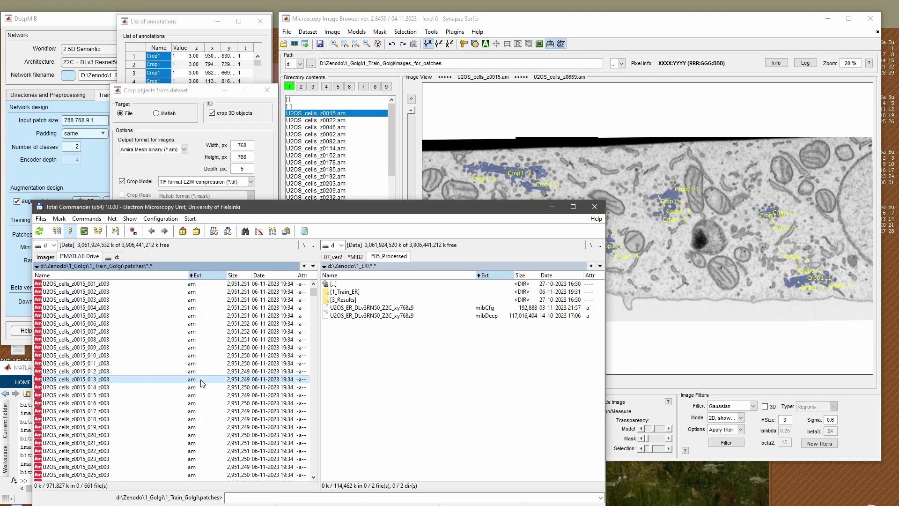
pyautogui.press('Home')
pyautogui.press('Return')
pyautogui.press('Home')
pyautogui.press('Return')
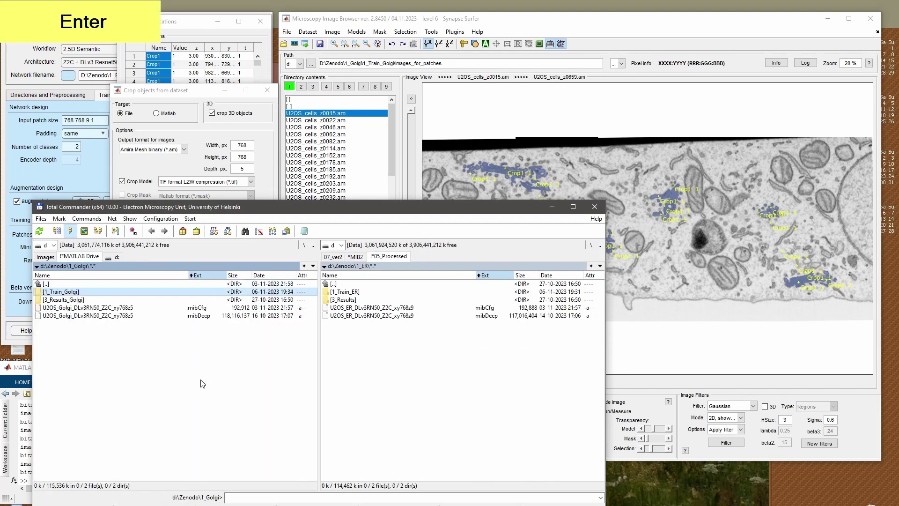
pyautogui.press('Return')
pyautogui.press('d')
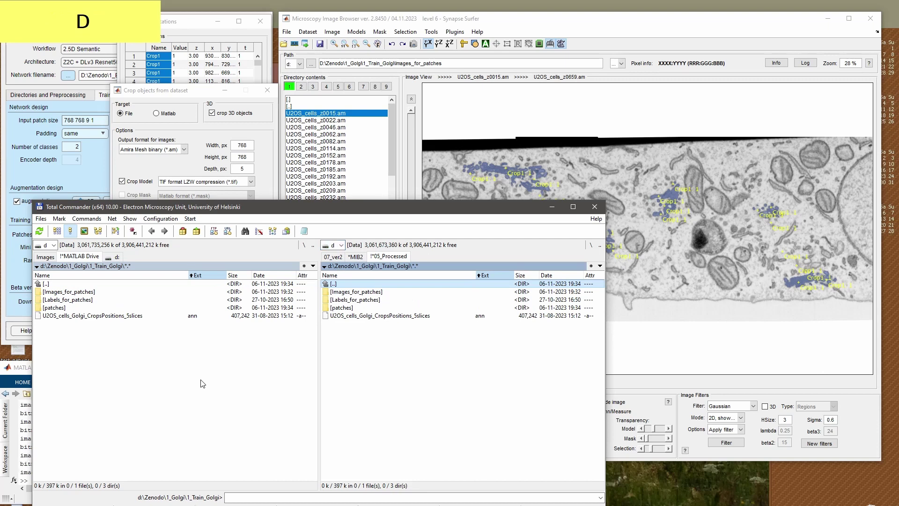
# Create a new folder named Images inside 1_Train_Golgi.
pyautogui.press('F7')
pyautogui.write('Tra')
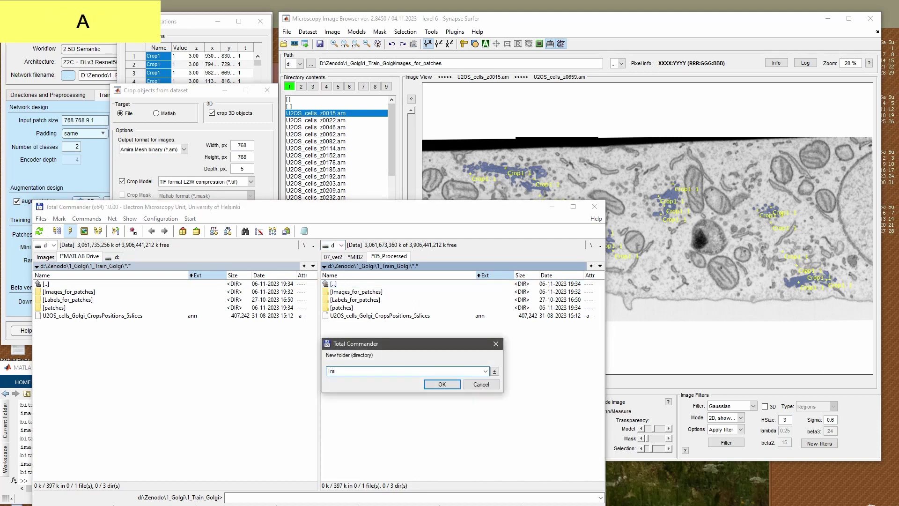
pyautogui.write('in')
pyautogui.press('BackSpace')
pyautogui.press('BackSpace')
pyautogui.press('BackSpace')
pyautogui.press('BackSpace')
pyautogui.press('BackSpace')
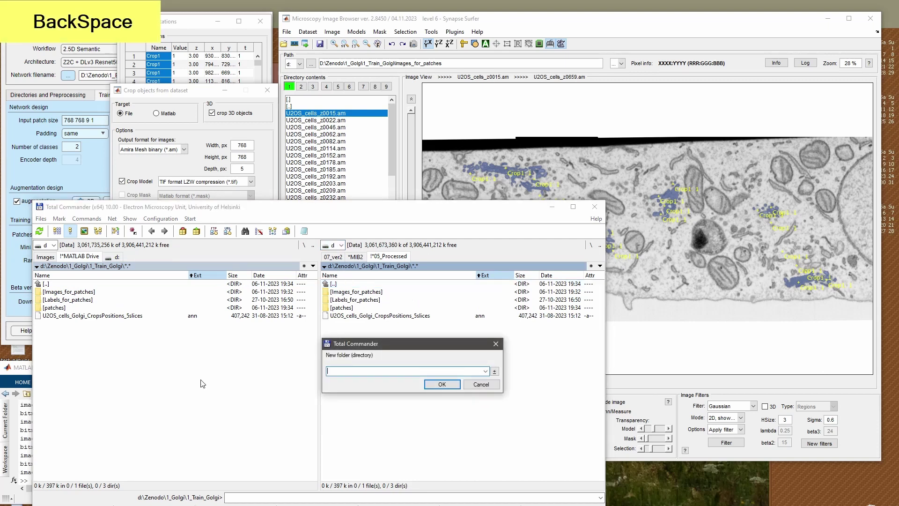
pyautogui.write('O')
pyautogui.write('mages')
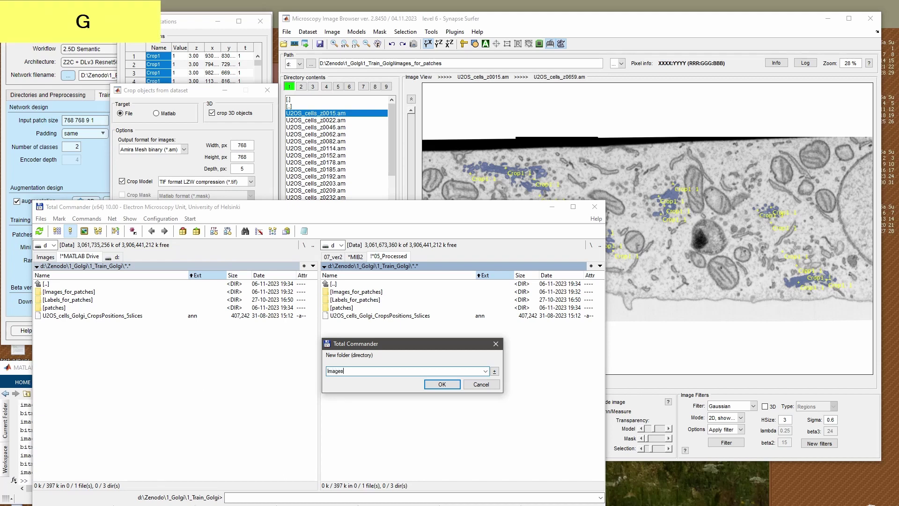
pyautogui.press('Return')
# Create a new folder named Labels inside 1_Train_Golgi and highlight the Images folder.
pyautogui.press('F7')
pyautogui.write('Labe')
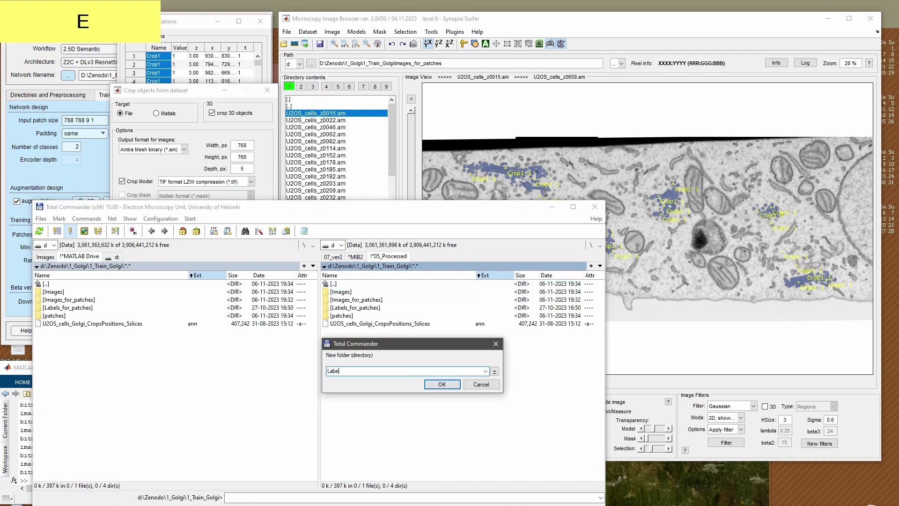
pyautogui.write('ls')
pyautogui.press('Return')
pyautogui.press('Up')
pyautogui.press('Up')
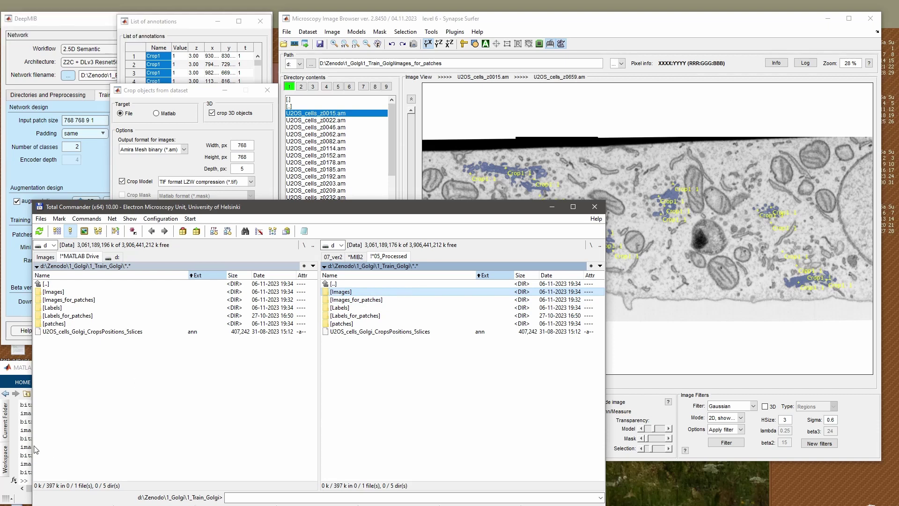
# Rearrange the Total Commander and Saving objects windows so the folders and the saving progress are both visible.
pyautogui.moveTo(418, 211); pyautogui.dragTo(474, 355)
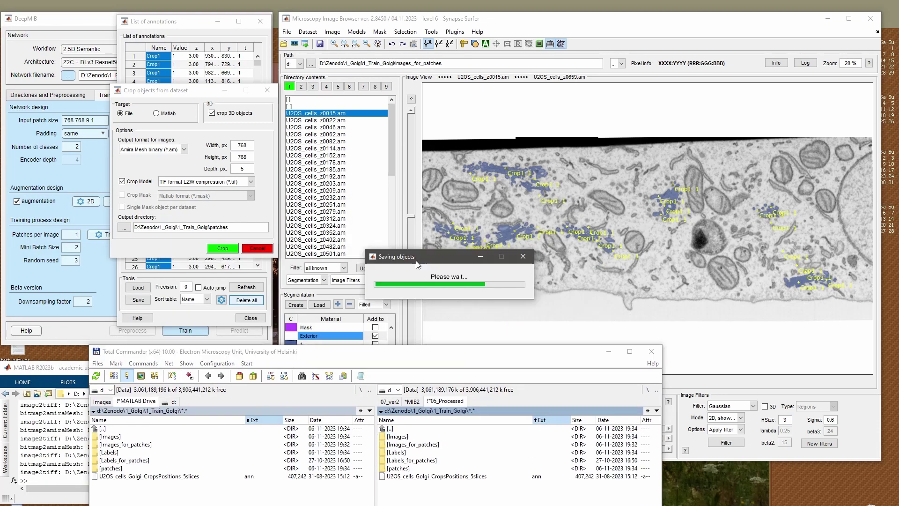
pyautogui.moveTo(420, 265); pyautogui.dragTo(479, 131)
pyautogui.moveTo(406, 360); pyautogui.dragTo(621, 199)
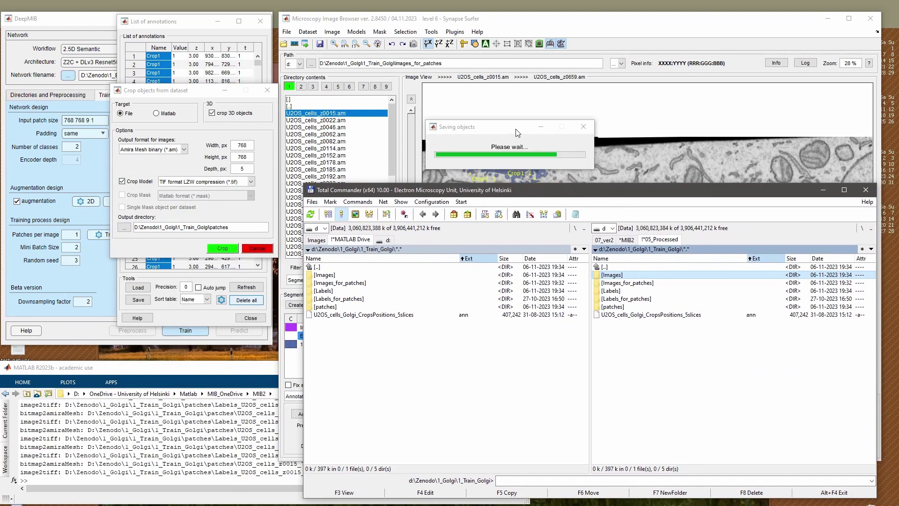
pyautogui.click(515, 129)
pyautogui.moveTo(516, 133); pyautogui.dragTo(460, 123)
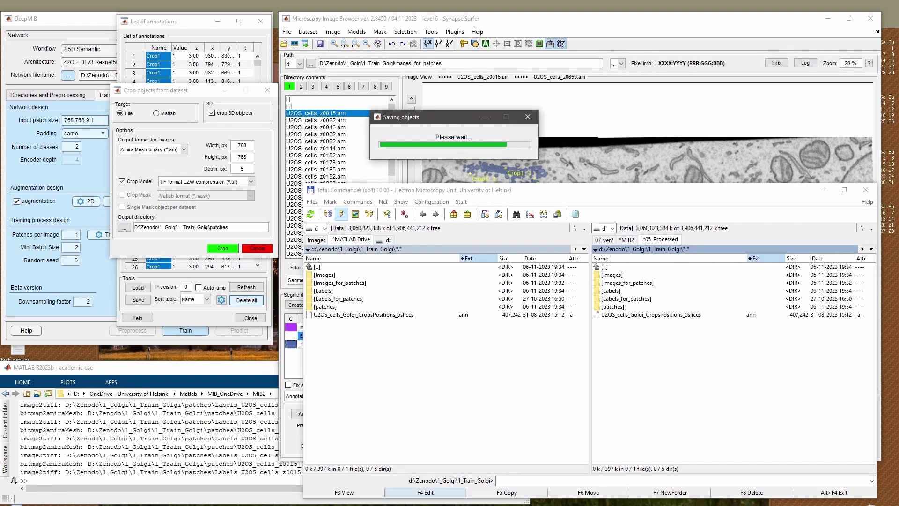
# In Total Commander, open the patches folder in one file list and the new Images folder in the other.
pyautogui.click(398, 391)
pyautogui.press('Down')
pyautogui.press('Down')
pyautogui.press('Down')
pyautogui.press('Down')
pyautogui.press('Down')
pyautogui.press('Return')
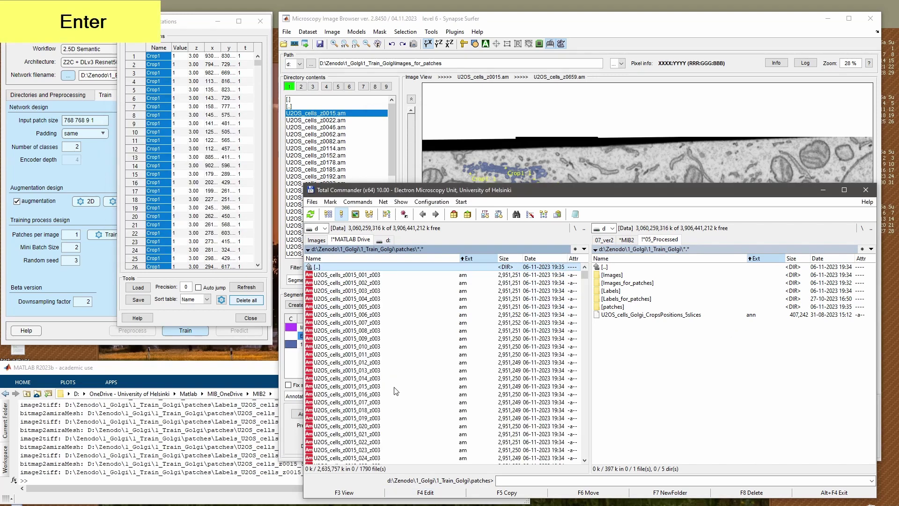
pyautogui.press('Tab')
pyautogui.press('Return')
# Select all *.am files in the patches folder and move them to the Images folder.
pyautogui.press('KP_Add')
pyautogui.press('End')
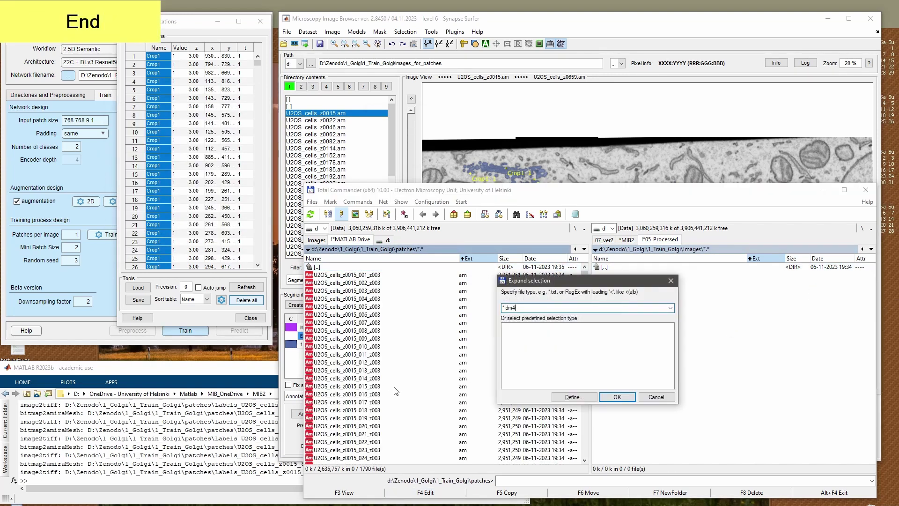
pyautogui.press('BackSpace')
pyautogui.press('BackSpace')
pyautogui.press('BackSpace')
pyautogui.write('am')
pyautogui.press('Return')
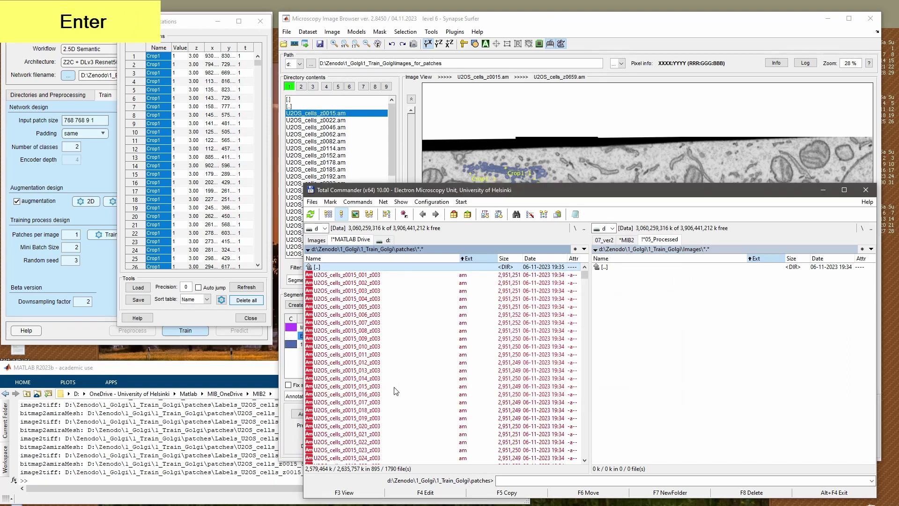
pyautogui.press('F6')
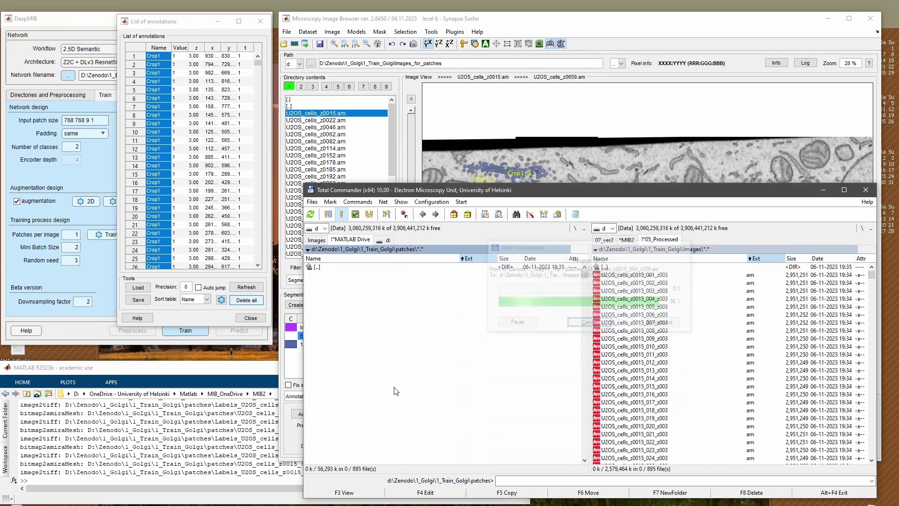
# Open the Labels folder in the other file list and move all remaining TIF label files from patches into it.
pyautogui.press('Return')
pyautogui.press('Down')
pyautogui.press('Down')
pyautogui.press('Return')
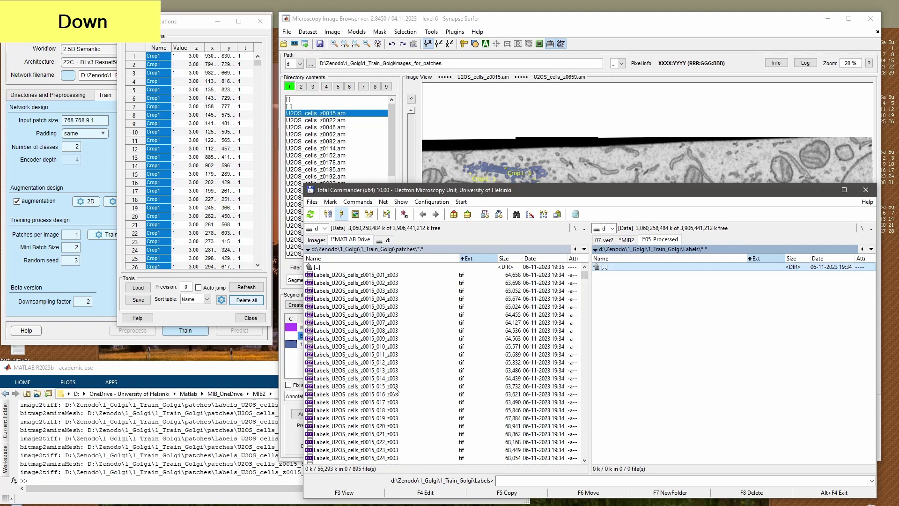
pyautogui.click(395, 389)
pyautogui.press('KP_Multiply')
pyautogui.press('End')
pyautogui.press('F6')
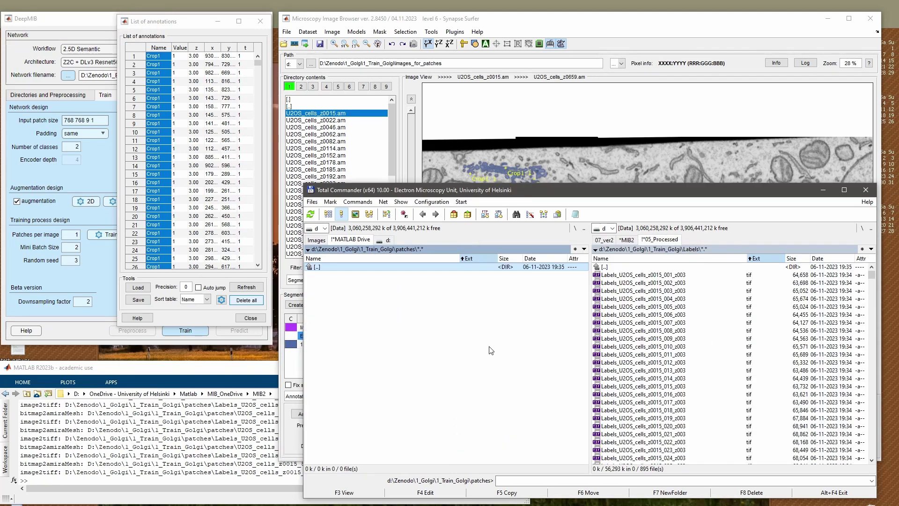
# Go up to 1_Train_Golgi and delete the emptied patches folder.
pyautogui.press('Return')
pyautogui.press('Delete')
pyautogui.press('Return')
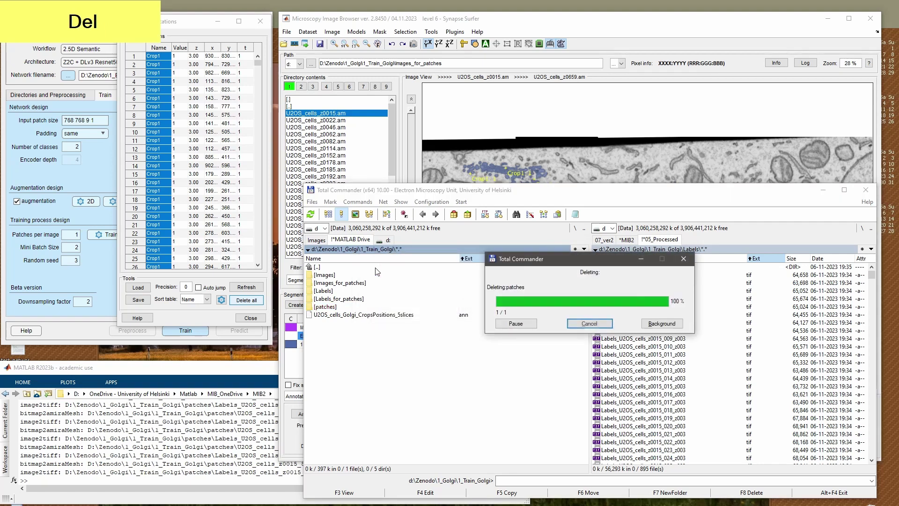
# Uncover the Microscopy Image Browser image view and load U2OS_cells_z0015_004_z003.am from the Images folder into it.
pyautogui.moveTo(580, 192); pyautogui.dragTo(293, 196)
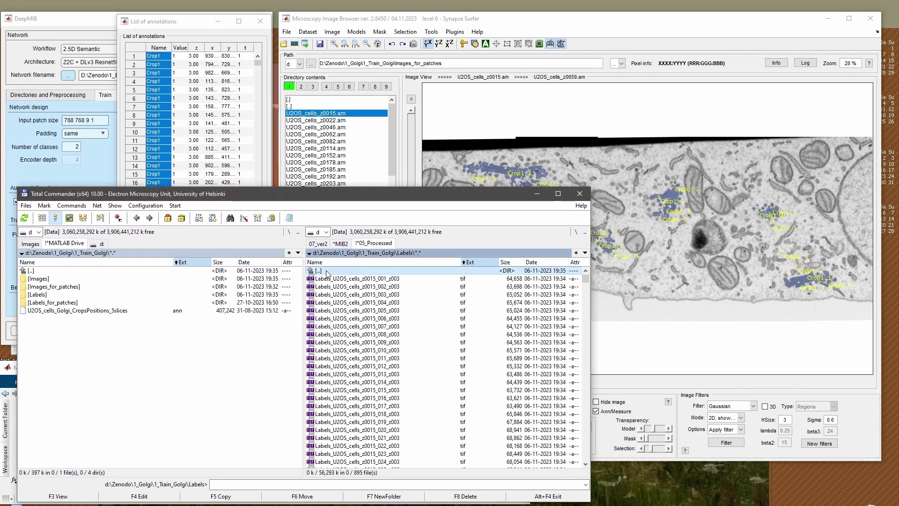
pyautogui.doubleClick(328, 271)
pyautogui.doubleClick(334, 279)
pyautogui.click(365, 302)
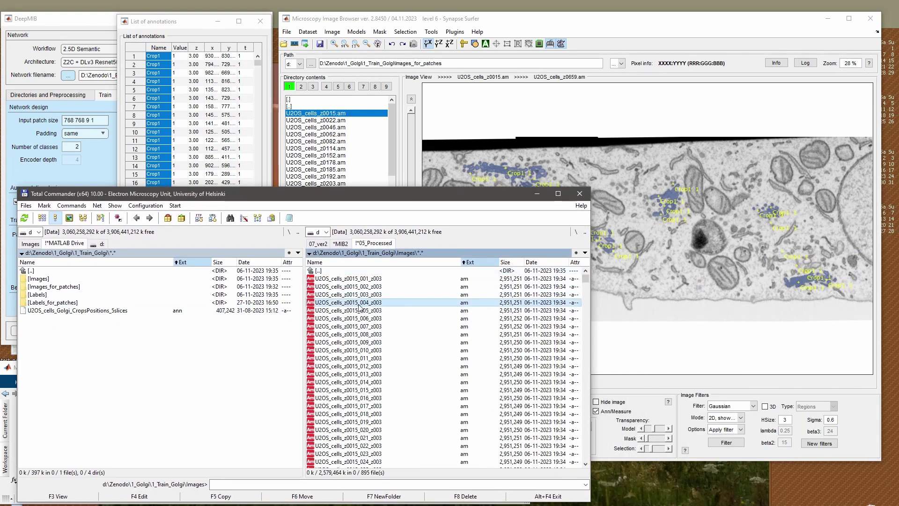
pyautogui.moveTo(368, 303); pyautogui.dragTo(652, 233)
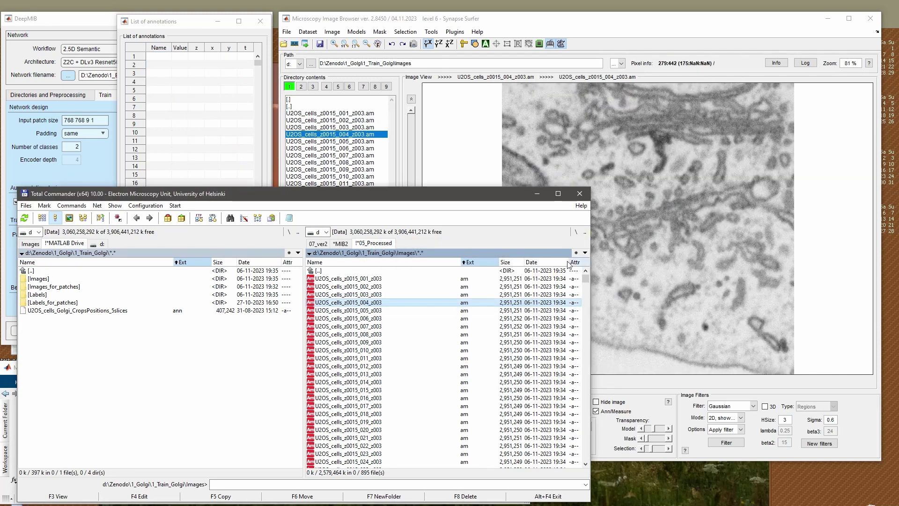
# Load the TIF label file of patch 004 from the Labels folder as the model and view it on slice 3.
pyautogui.click(392, 151)
pyautogui.click(357, 32)
pyautogui.click(372, 52)
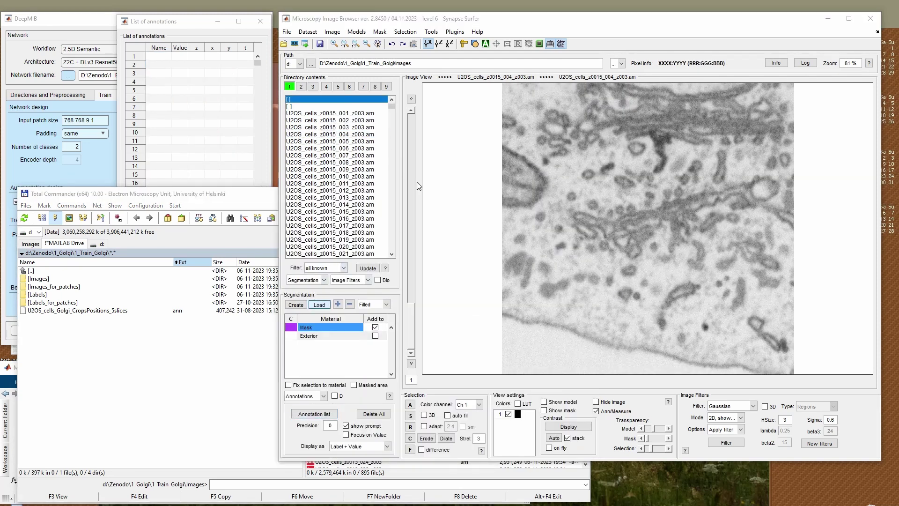
pyautogui.click(487, 49)
pyautogui.doubleClick(396, 115)
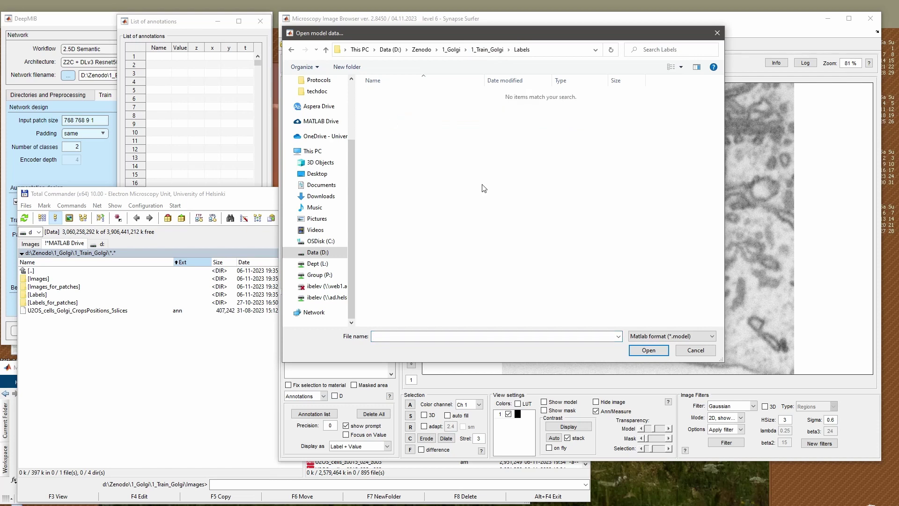
pyautogui.click(704, 340)
pyautogui.click(660, 397)
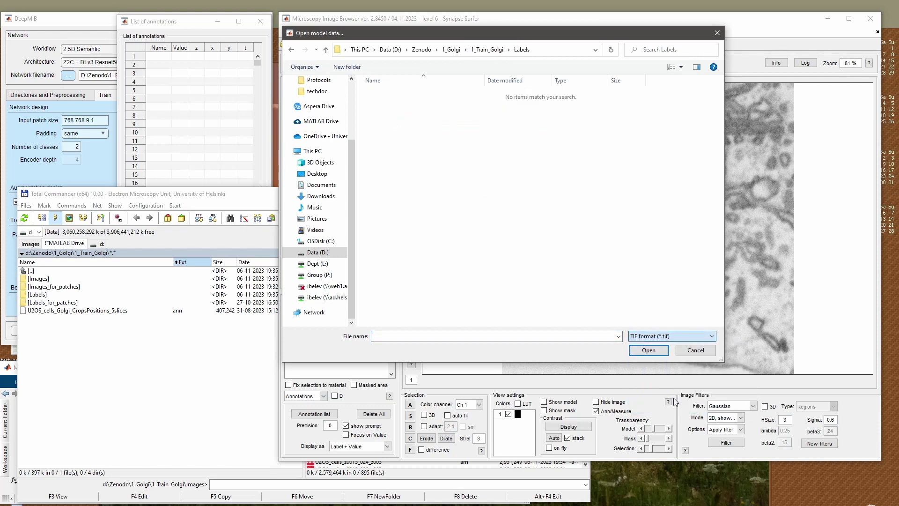
pyautogui.doubleClick(422, 123)
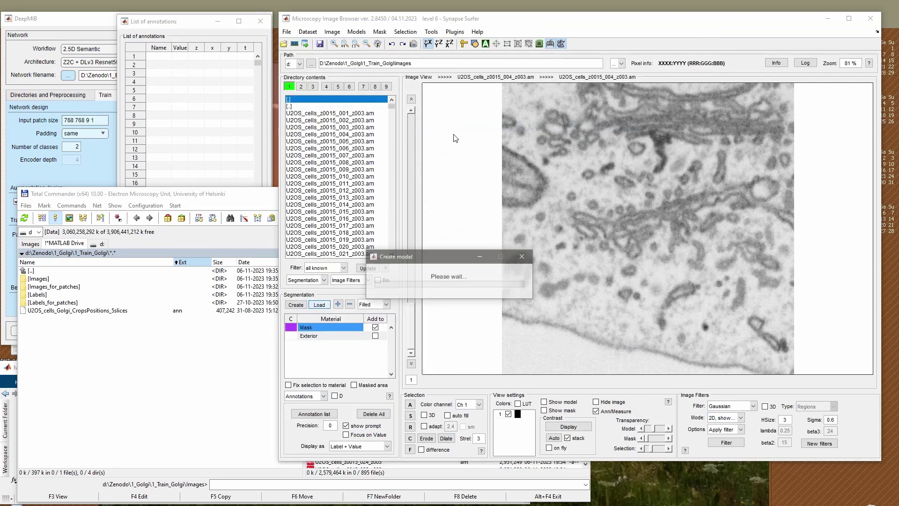
pyautogui.scroll(-1, 675, 297)
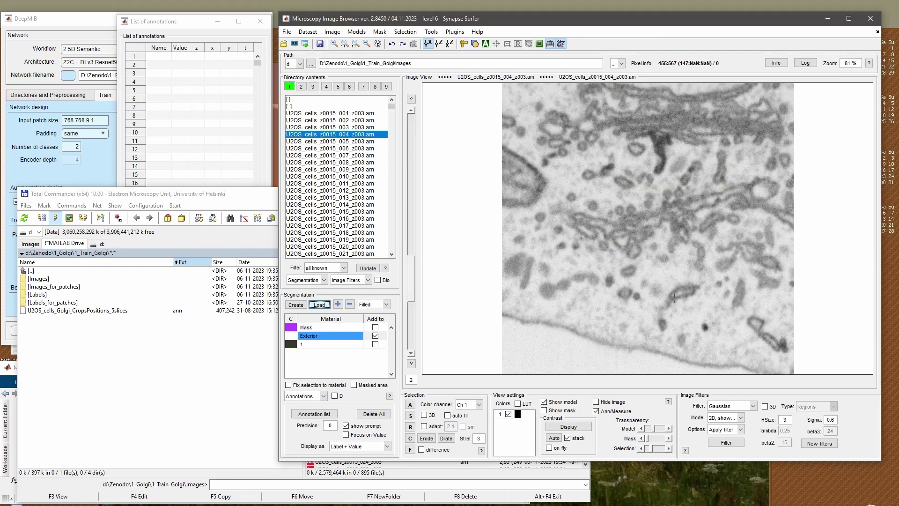
pyautogui.scroll(-1, 676, 297)
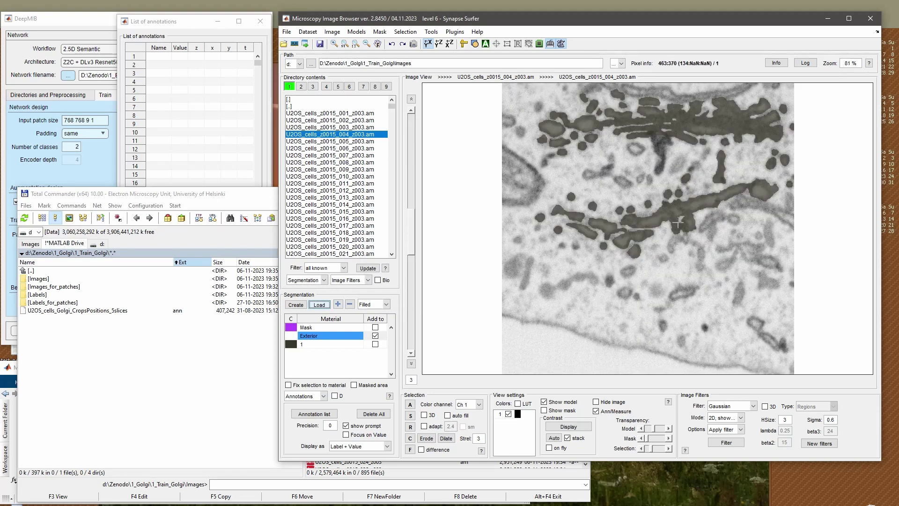
# Switch to DeepMIB and load the Golgi network config file from the D:\Zenodo\1_Golgi folder.
pyautogui.click(134, 417)
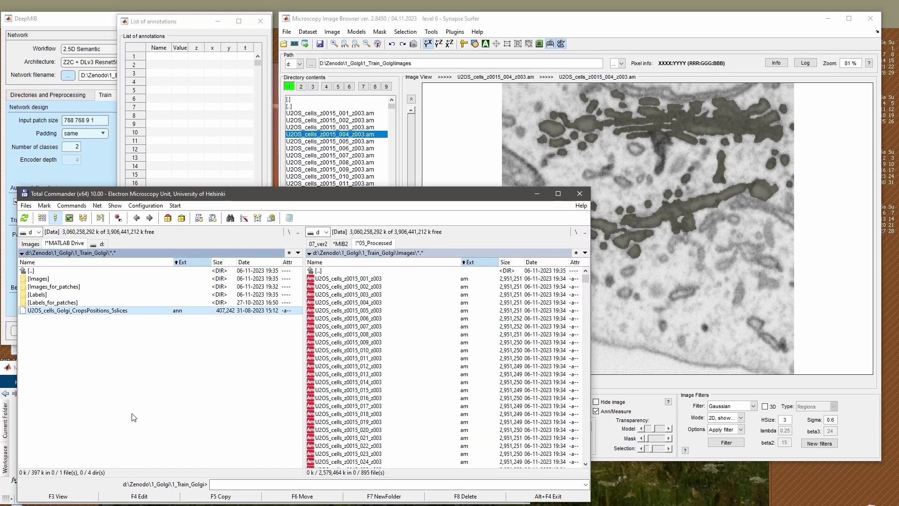
pyautogui.moveTo(366, 199); pyautogui.dragTo(540, 210)
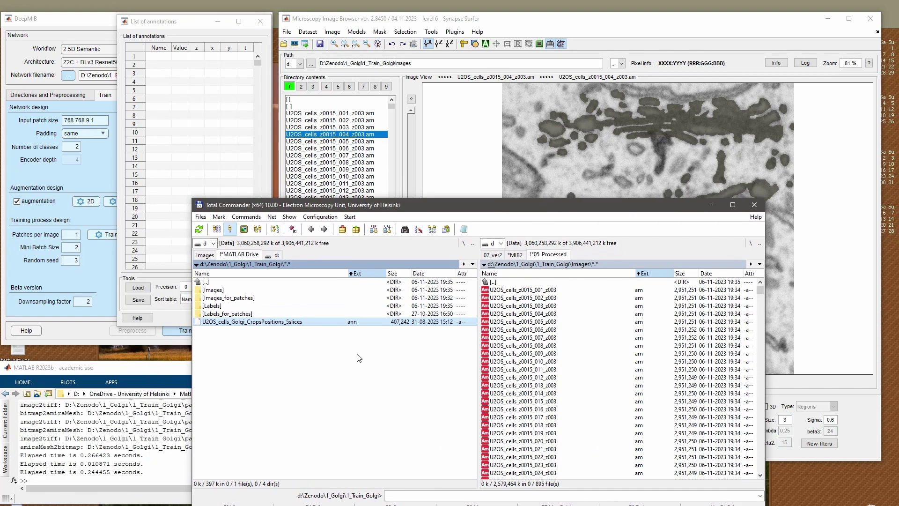
pyautogui.click(107, 266)
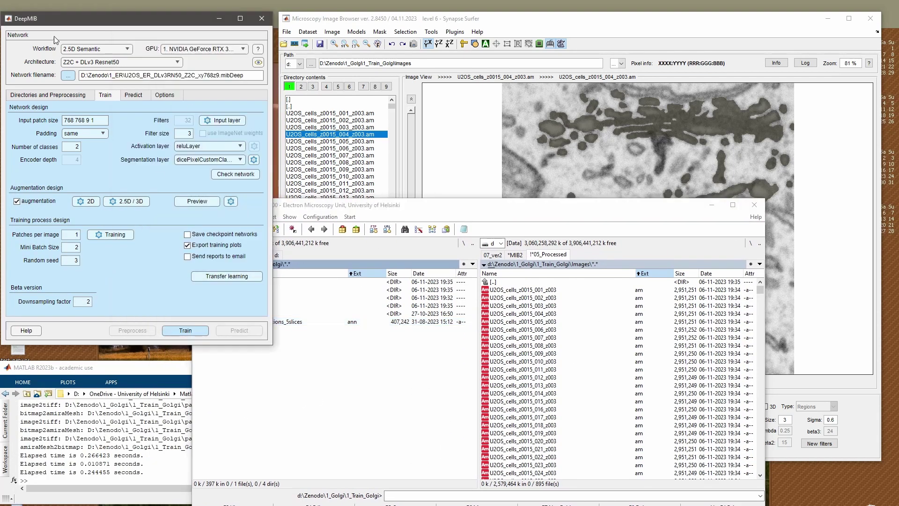
pyautogui.click(173, 96)
pyautogui.click(161, 122)
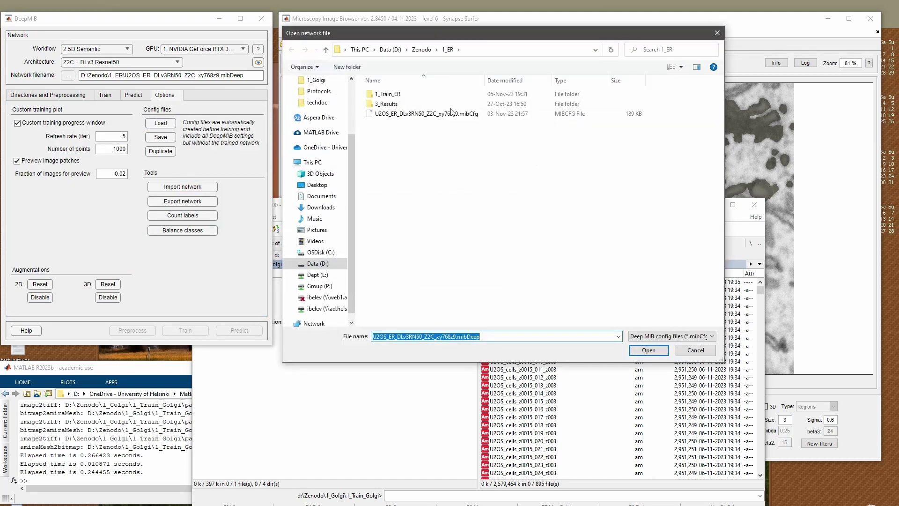
pyautogui.click(436, 50)
pyautogui.click(422, 52)
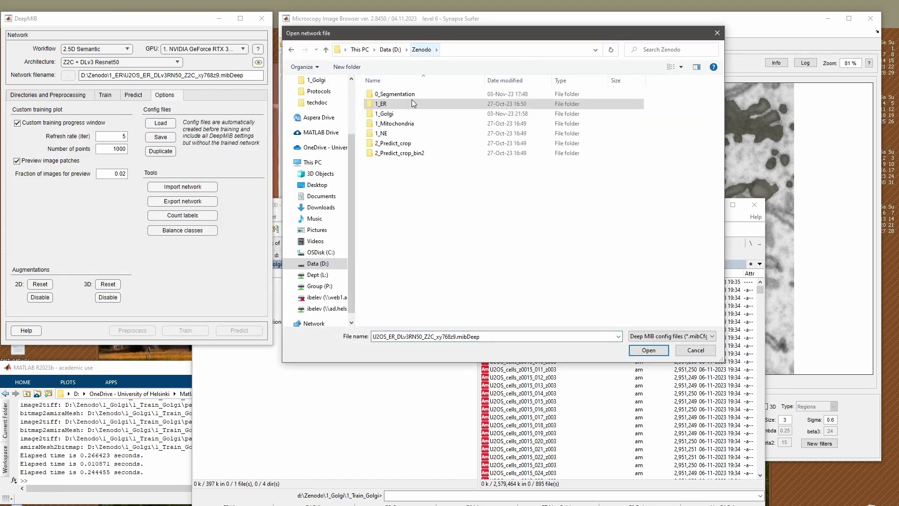
pyautogui.doubleClick(412, 114)
pyautogui.doubleClick(414, 115)
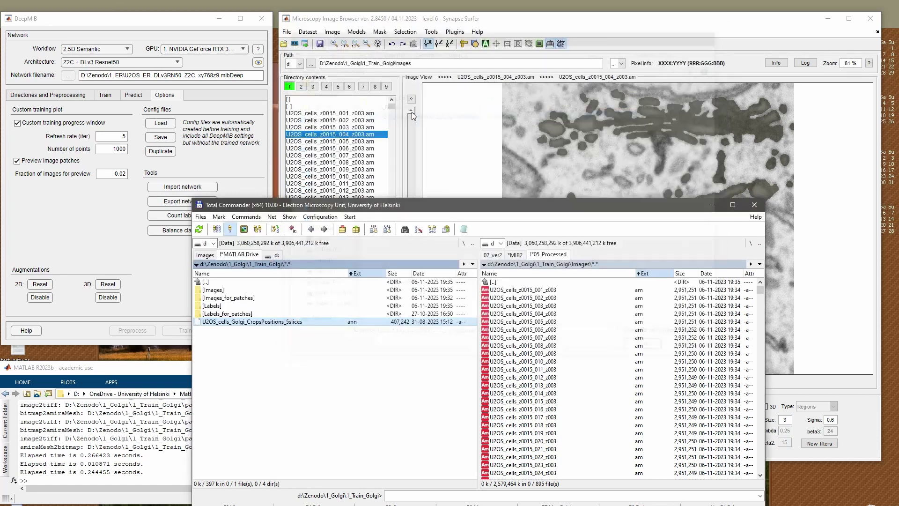
# Review the training, directory and prediction settings of the loaded Golgi network.
pyautogui.click(134, 95)
pyautogui.click(105, 95)
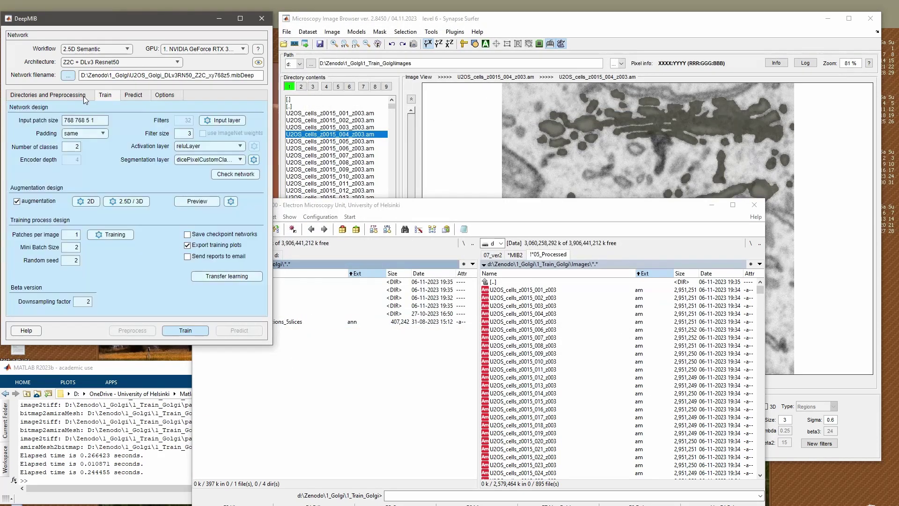
pyautogui.click(83, 96)
pyautogui.click(138, 96)
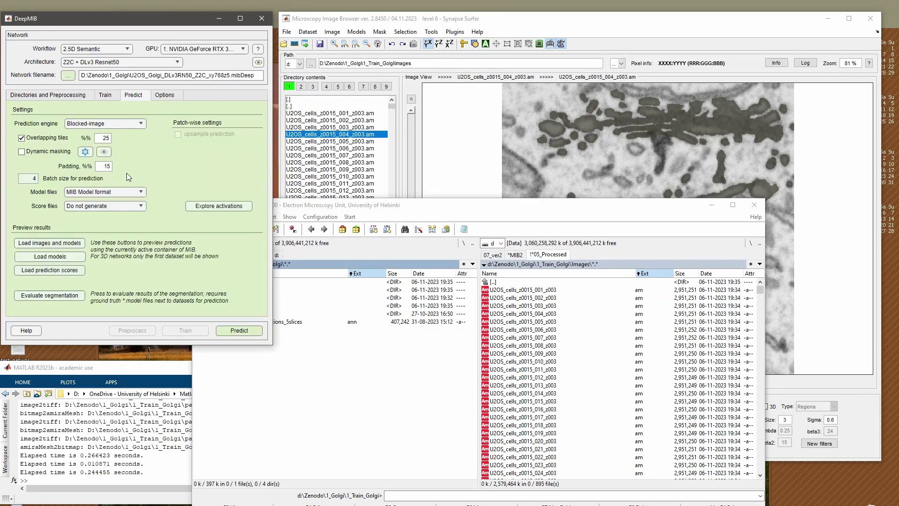
pyautogui.click(106, 96)
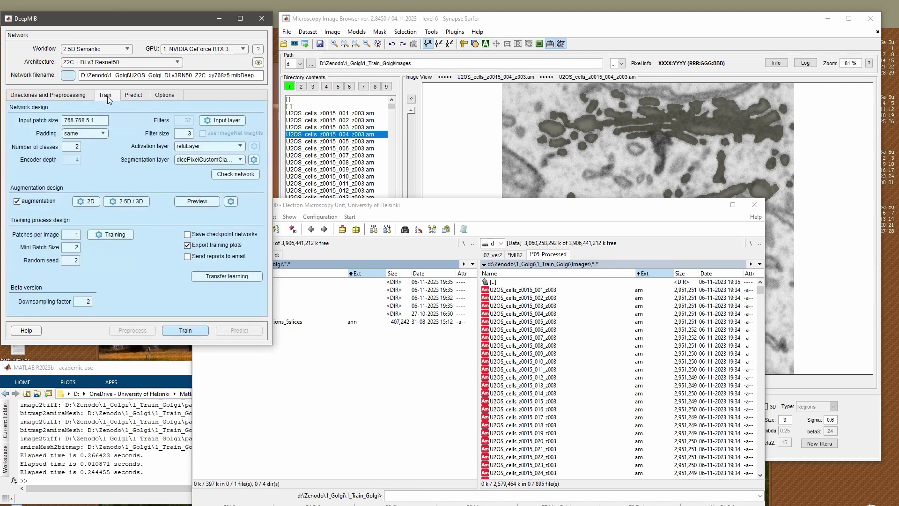
pyautogui.click(135, 94)
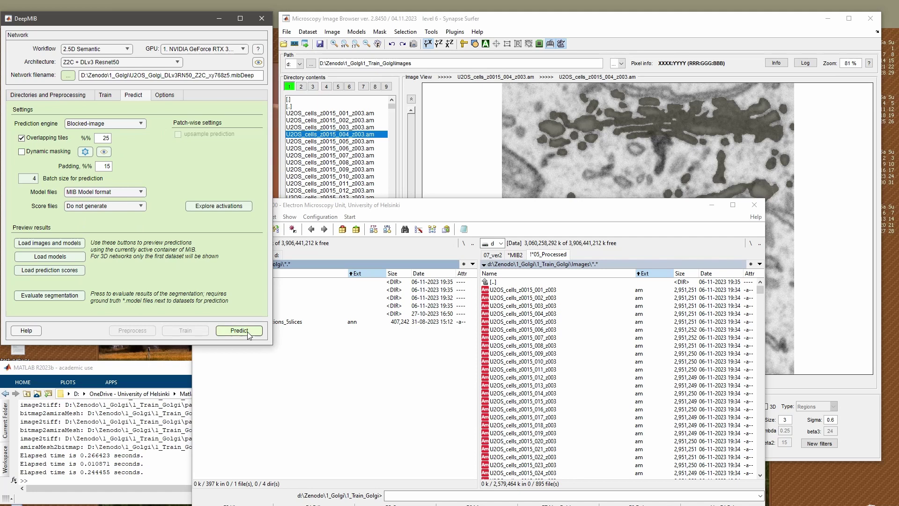
# Load the prediction images and models into Microscopy Image Browser and browse the Golgi segmentation through slice 43.
pyautogui.click(56, 246)
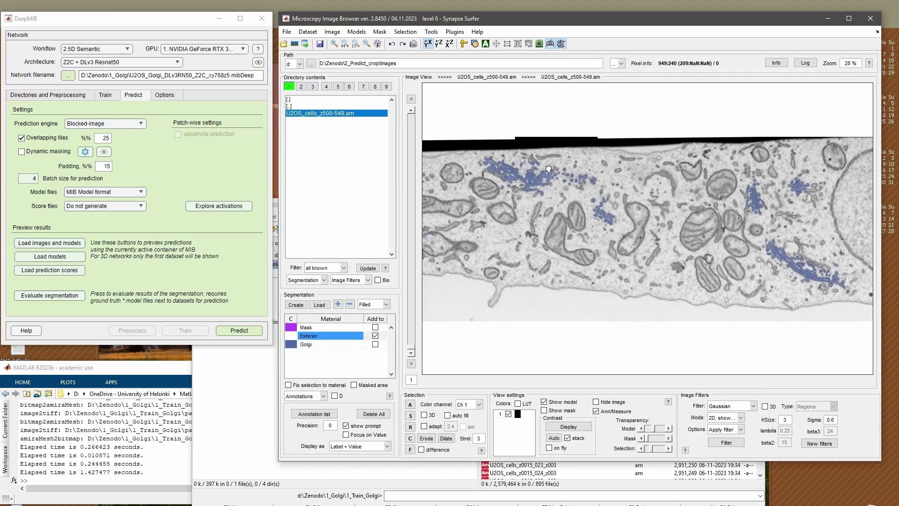
pyautogui.scroll(-20, 548, 168)
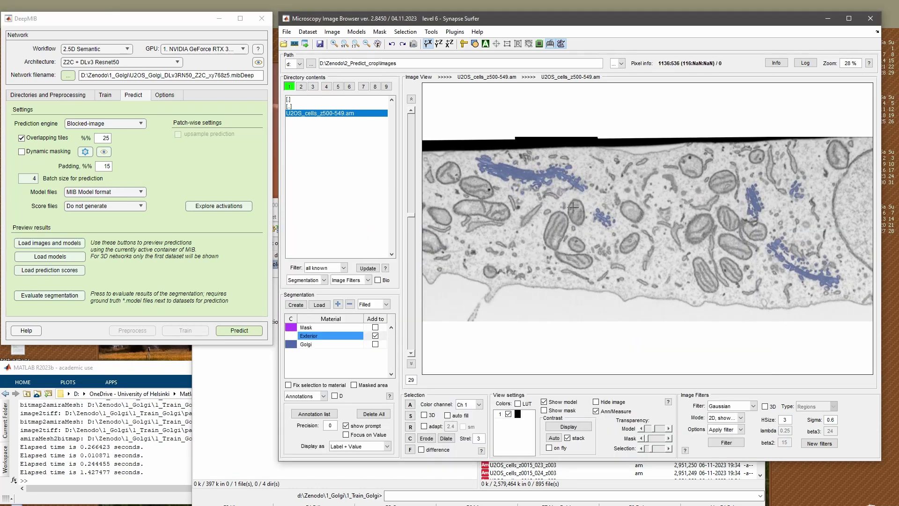
pyautogui.scroll(-14, 574, 207)
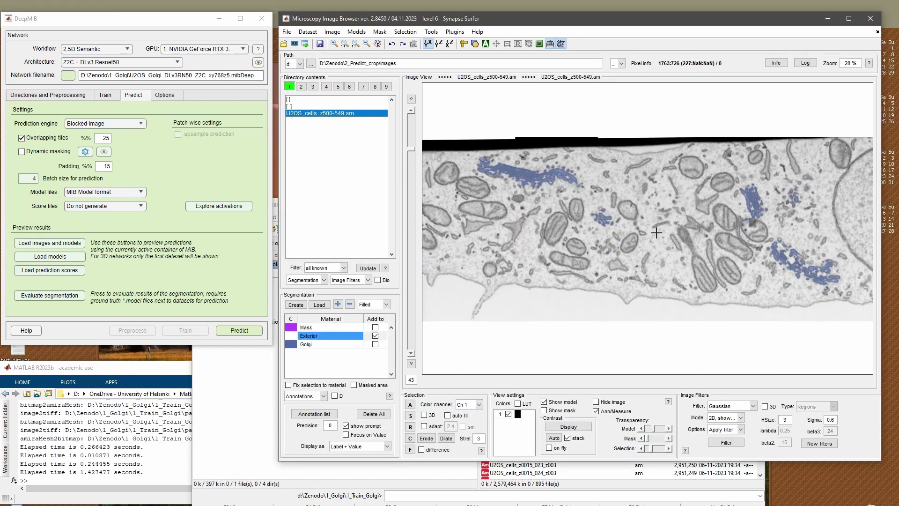
# Show DeepMIB's directory and preprocessing settings, and mark the Images and Labels folders inside 1_Train_Golgi in Total Commander.
pyautogui.click(176, 173)
pyautogui.click(113, 96)
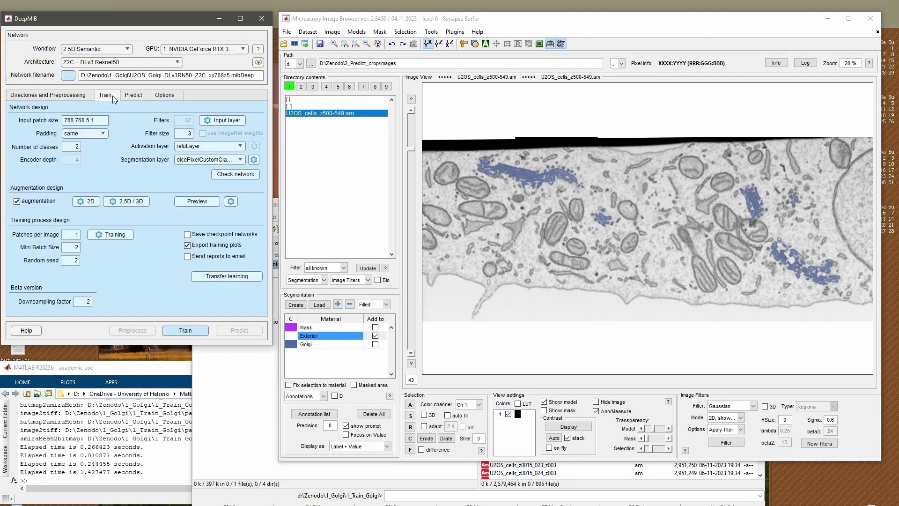
pyautogui.click(72, 95)
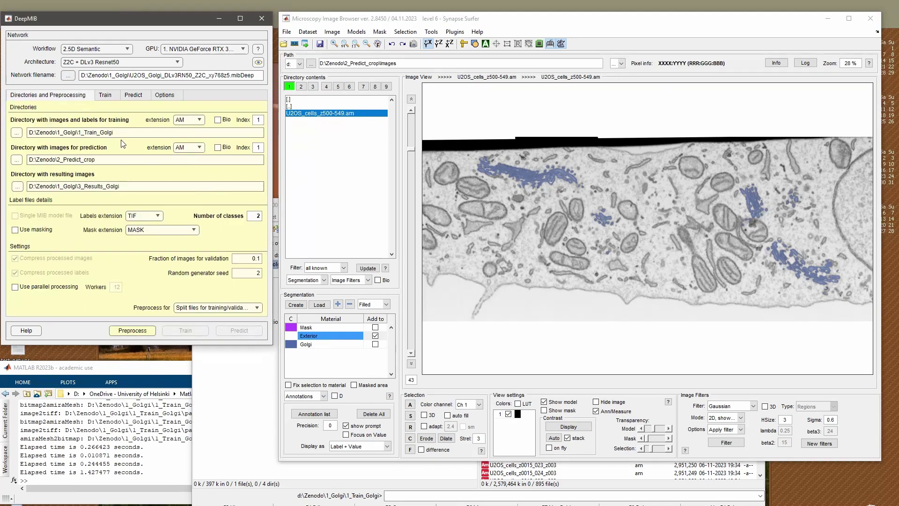
pyautogui.click(225, 370)
pyautogui.click(217, 290)
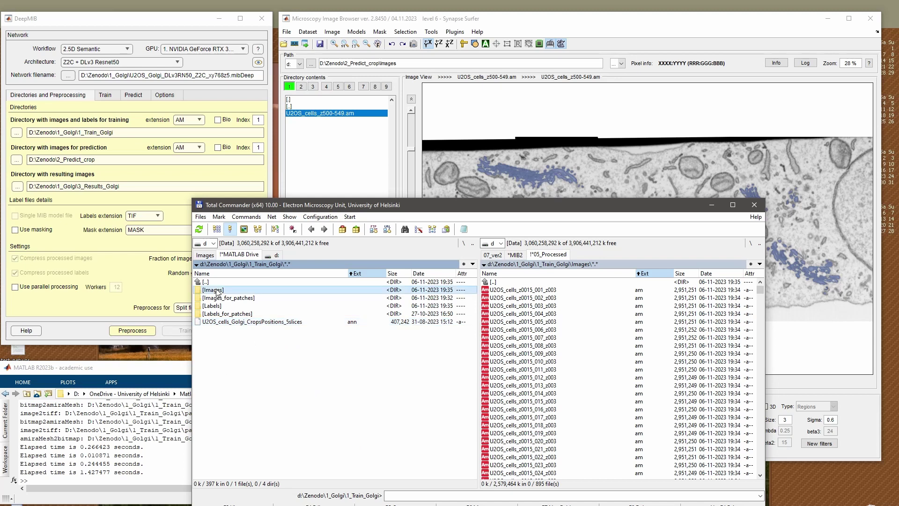
pyautogui.click(217, 307)
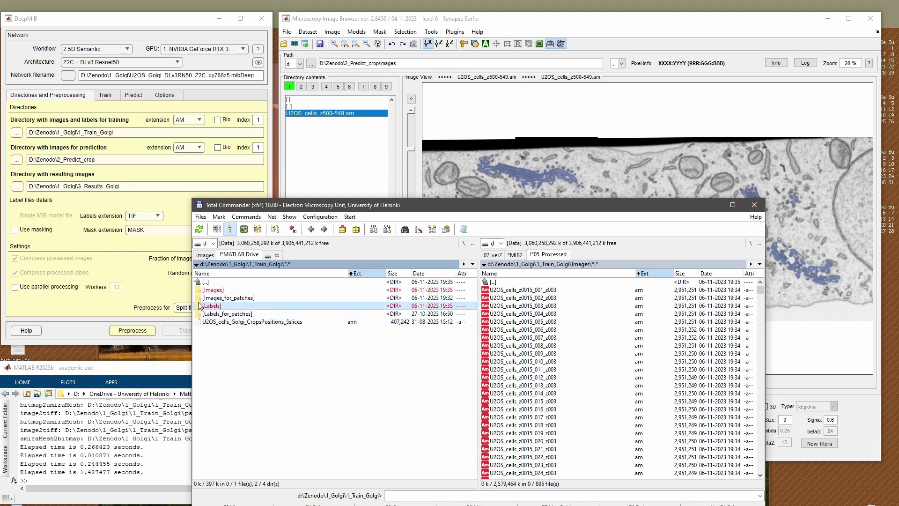
# Preprocess the Golgi dataset in DeepMIB with Split files for training/validation, choosing to split and move the files.
pyautogui.click(159, 291)
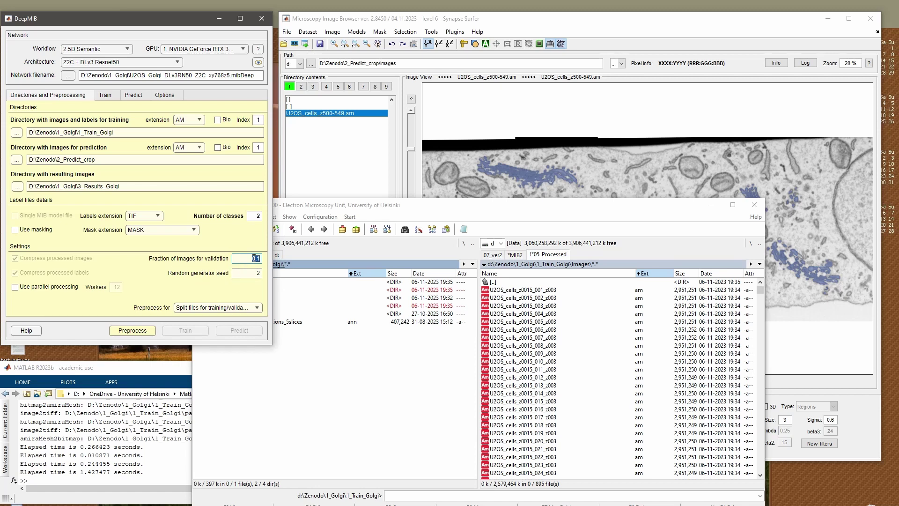
pyautogui.click(244, 311)
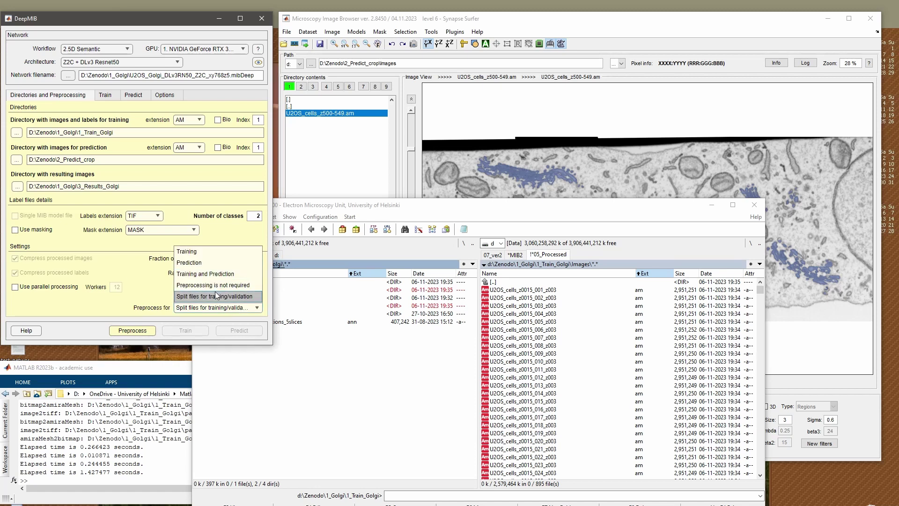
pyautogui.click(212, 295)
pyautogui.click(155, 331)
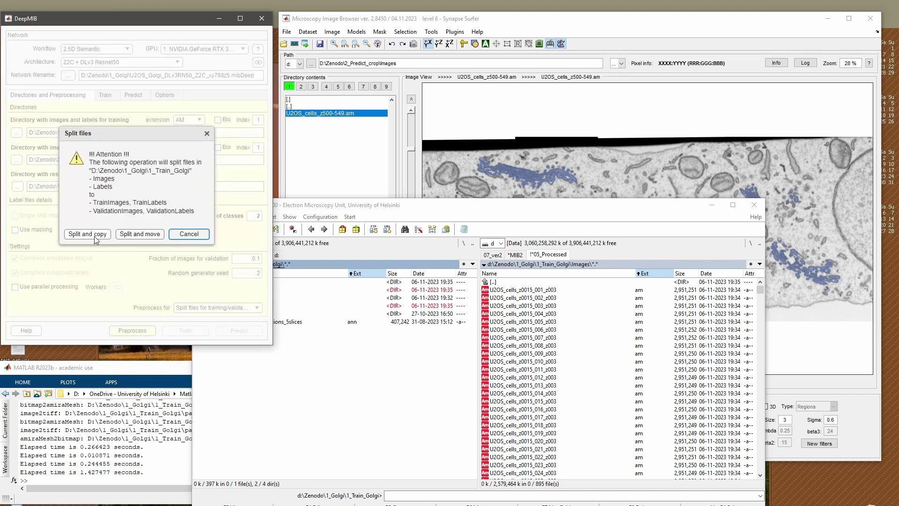
pyautogui.click(149, 234)
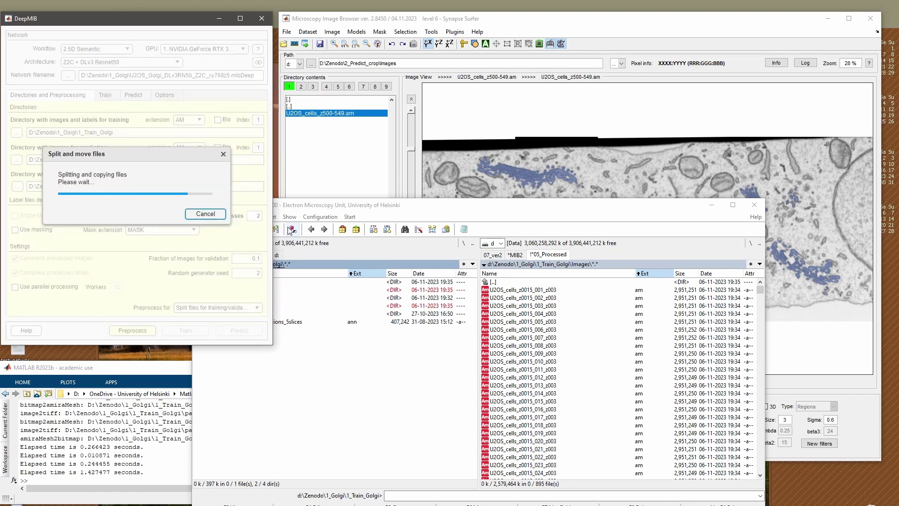
# Mark the TrainImages, TrainLabels, ValidationImages and ValidationLabels folders in Total Commander, and show DeepMIB's training settings.
pyautogui.click(274, 306)
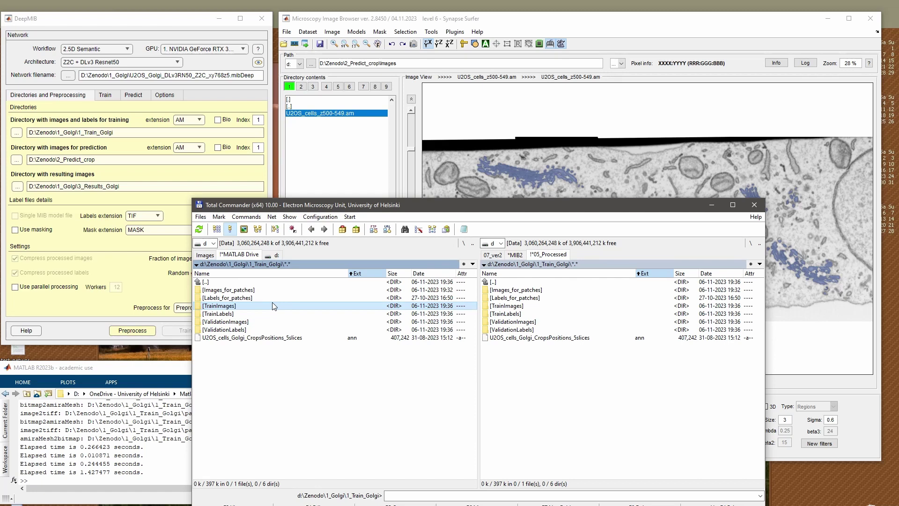
pyautogui.press('Insert')
pyautogui.press('Insert')
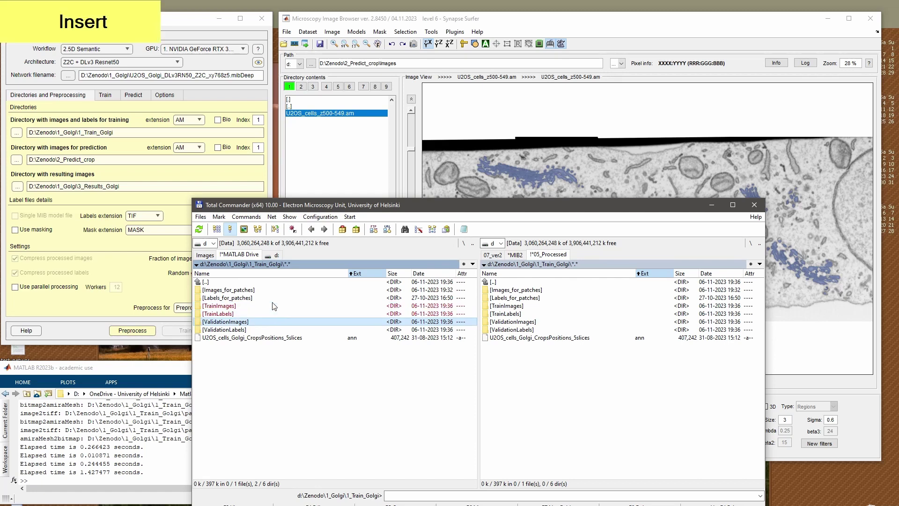
pyautogui.press('Insert')
pyautogui.press('Insert')
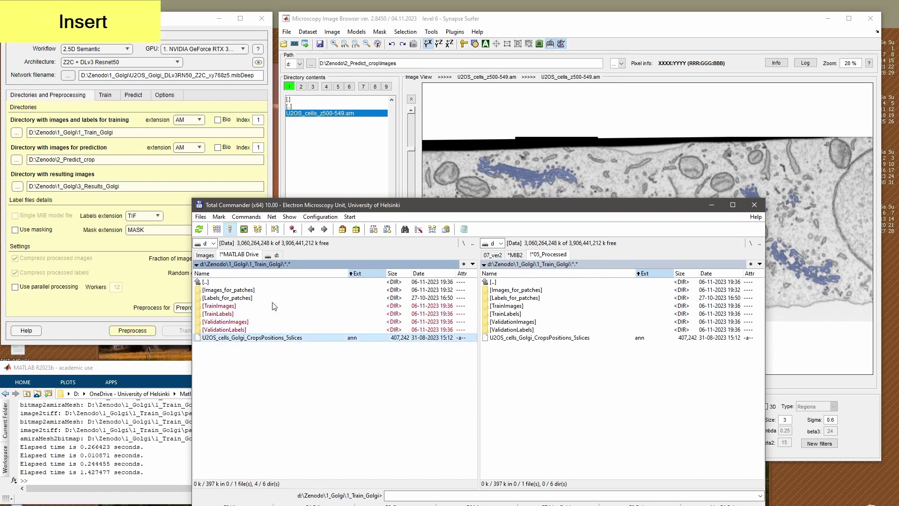
pyautogui.press('Up')
pyautogui.press('Up')
pyautogui.press('Up')
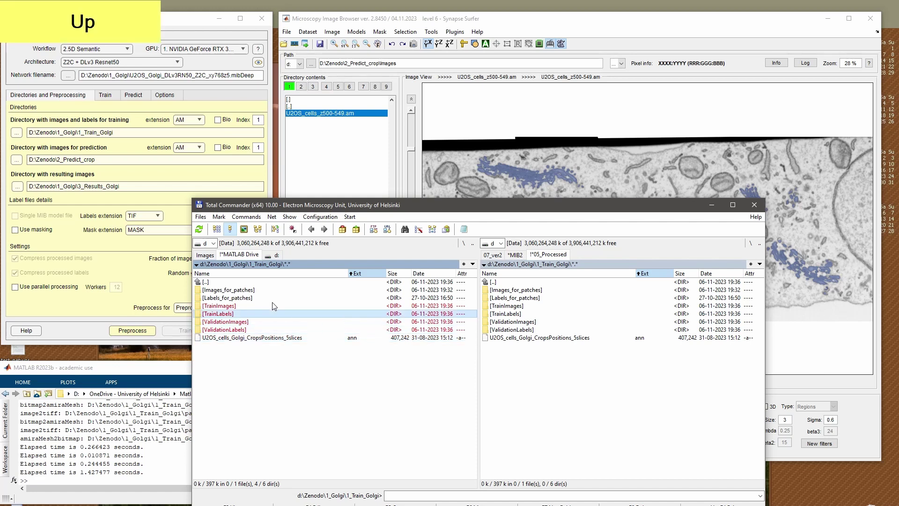
pyautogui.click(105, 95)
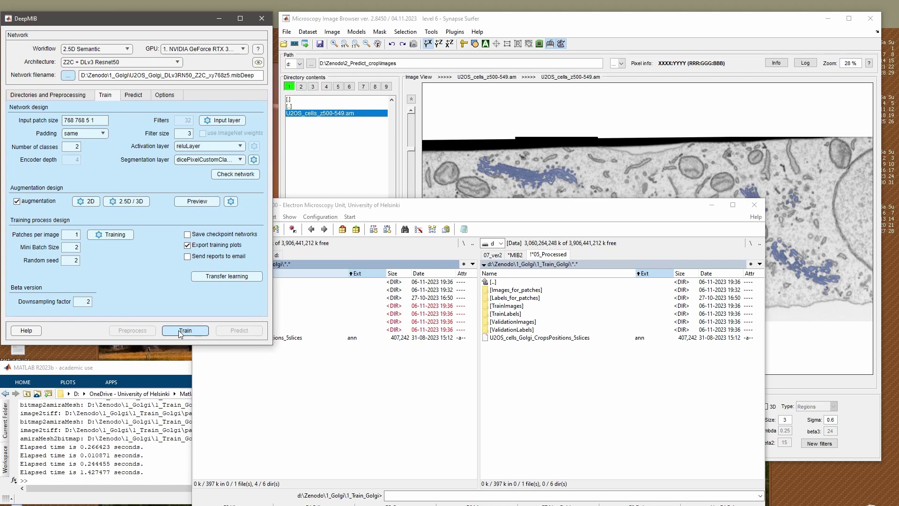
# From Total Commander, load U2OS_cells_z0015.am from D:\Zenodo\1_Mitochondria\1_Train_Mito\Images into Microscopy Image Browser.
pyautogui.click(326, 410)
pyautogui.click(241, 307)
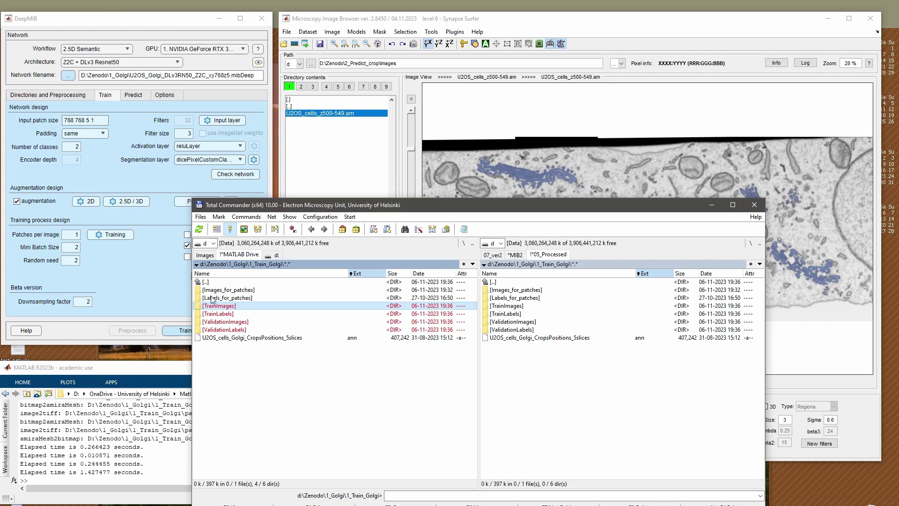
pyautogui.doubleClick(213, 283)
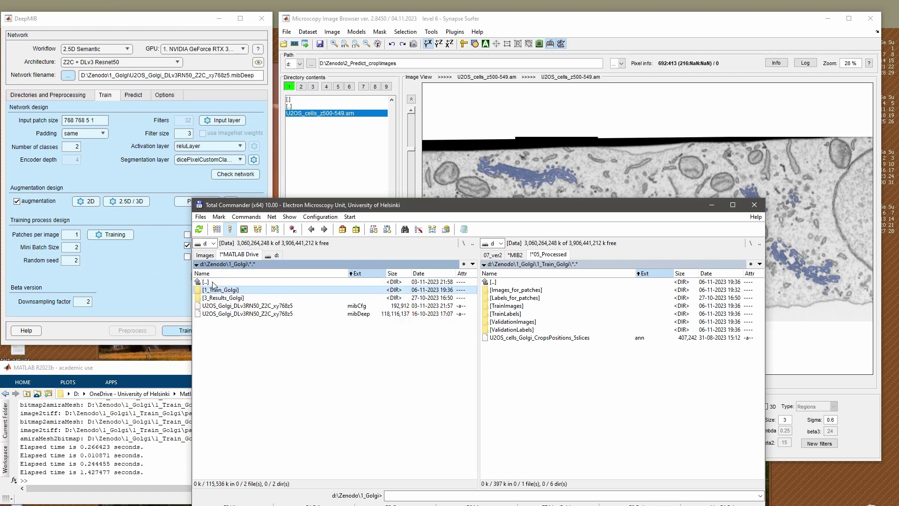
pyautogui.doubleClick(233, 282)
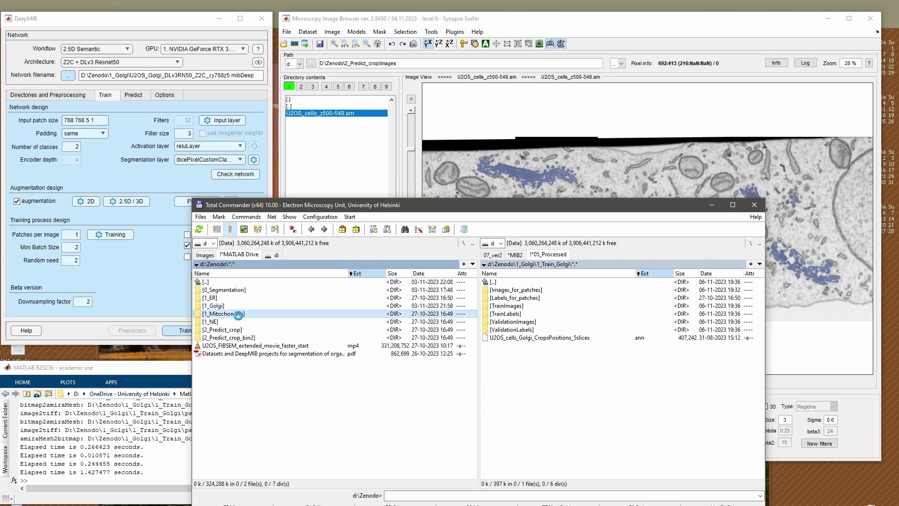
pyautogui.doubleClick(240, 317)
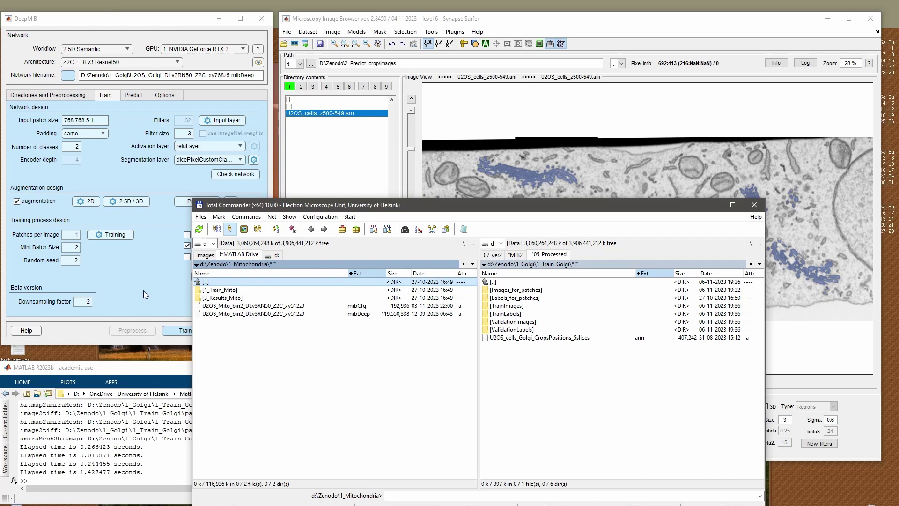
pyautogui.click(184, 173)
pyautogui.click(302, 299)
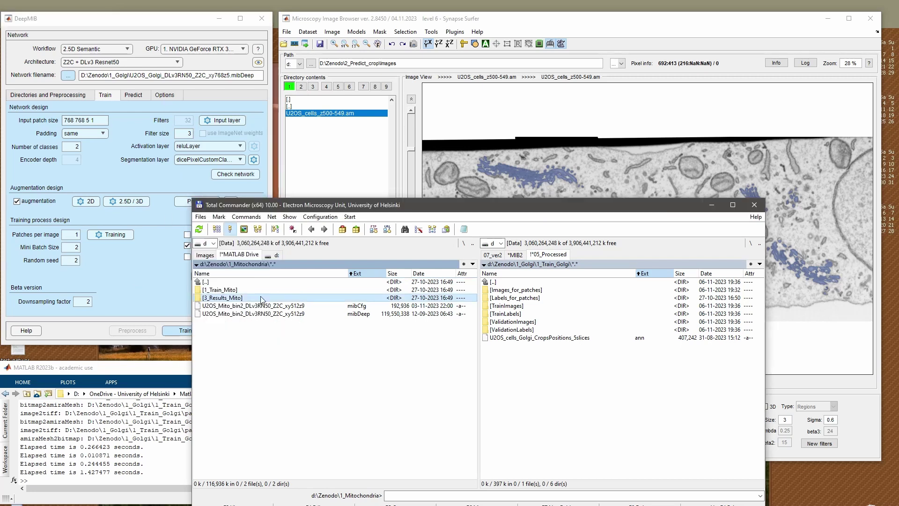
pyautogui.doubleClick(225, 290)
pyautogui.doubleClick(225, 290)
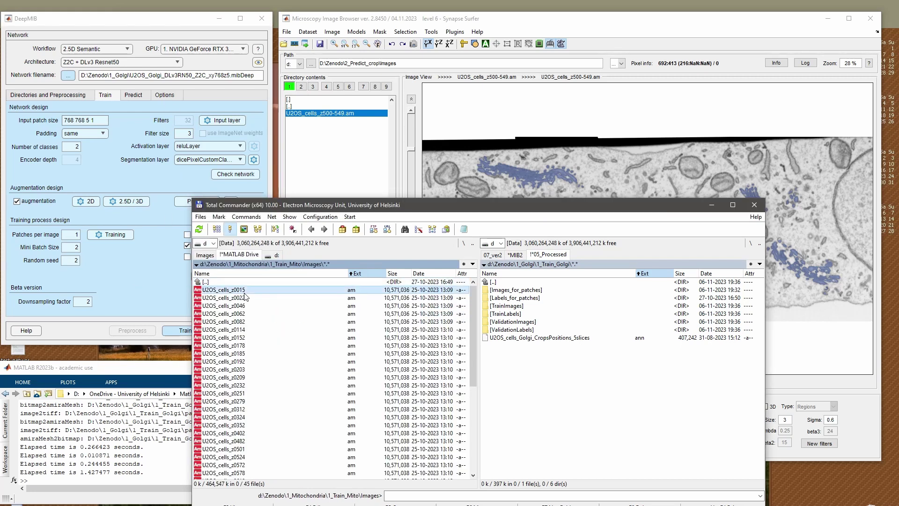
pyautogui.moveTo(591, 145); pyautogui.dragTo(580, 164)
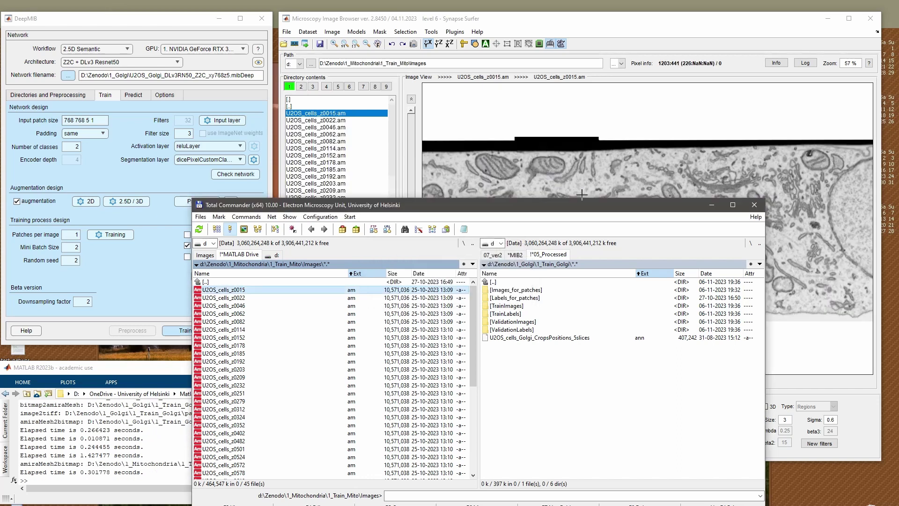
# Load the matching Labels_U2OS_cells_z0015_mito.tif from the 1_Train_Mito Labels folder as the model in Microscopy Image Browser.
pyautogui.doubleClick(219, 282)
pyautogui.doubleClick(219, 300)
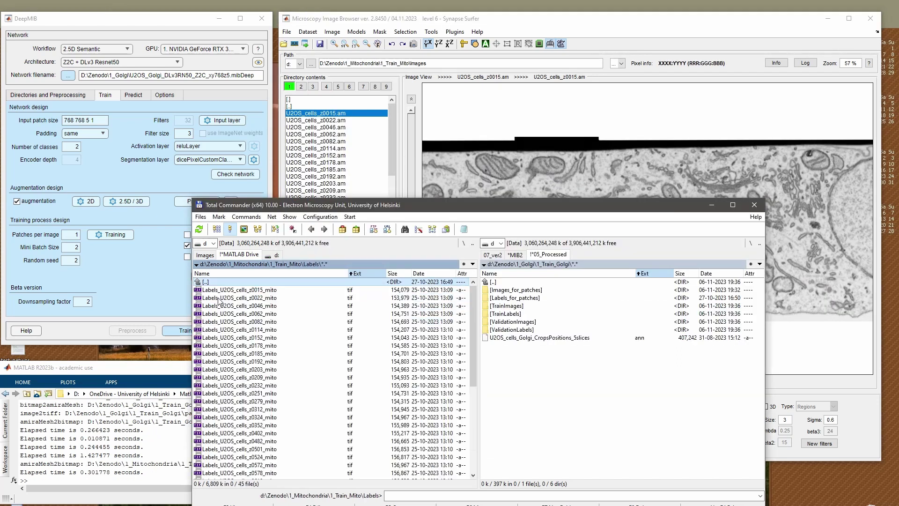
pyautogui.moveTo(309, 210); pyautogui.dragTo(594, 202)
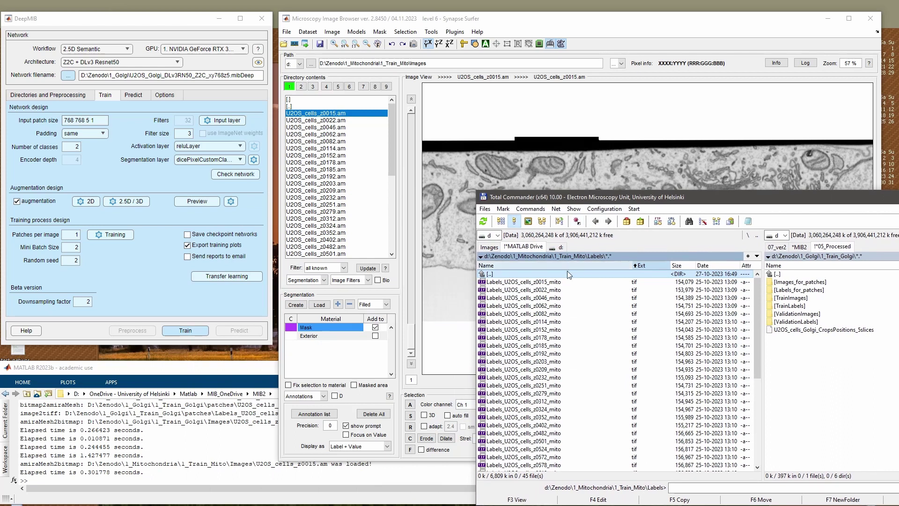
pyautogui.moveTo(565, 282); pyautogui.dragTo(326, 357)
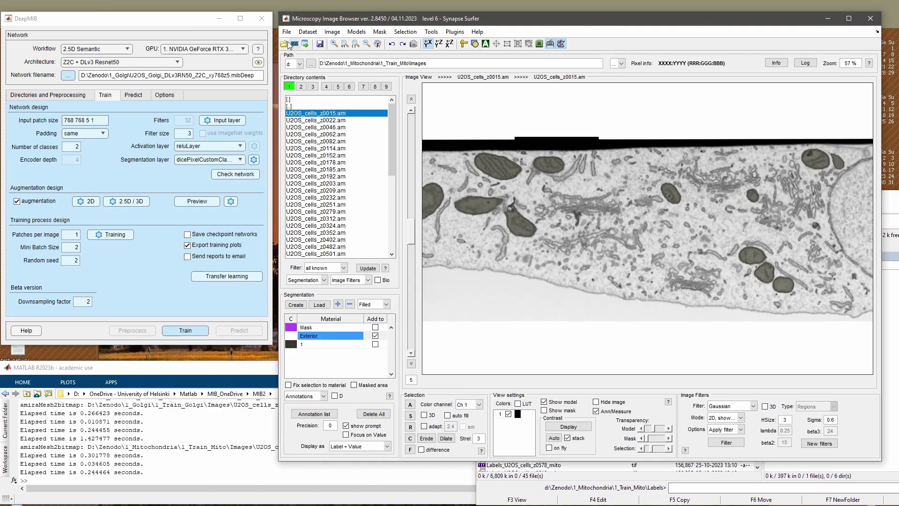
# Check the voxel sizes in the mitochondria image's dataset parameters and close them without changes.
pyautogui.click(307, 31)
pyautogui.click(325, 118)
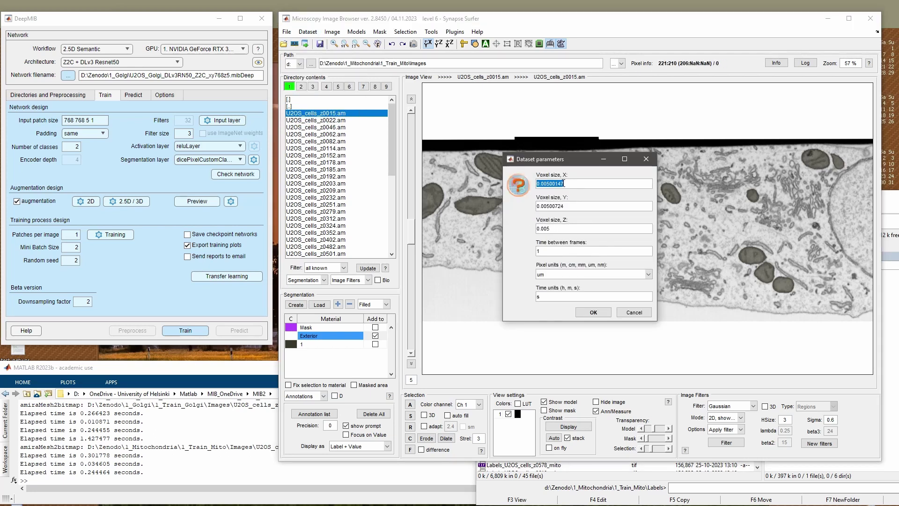
pyautogui.click(630, 313)
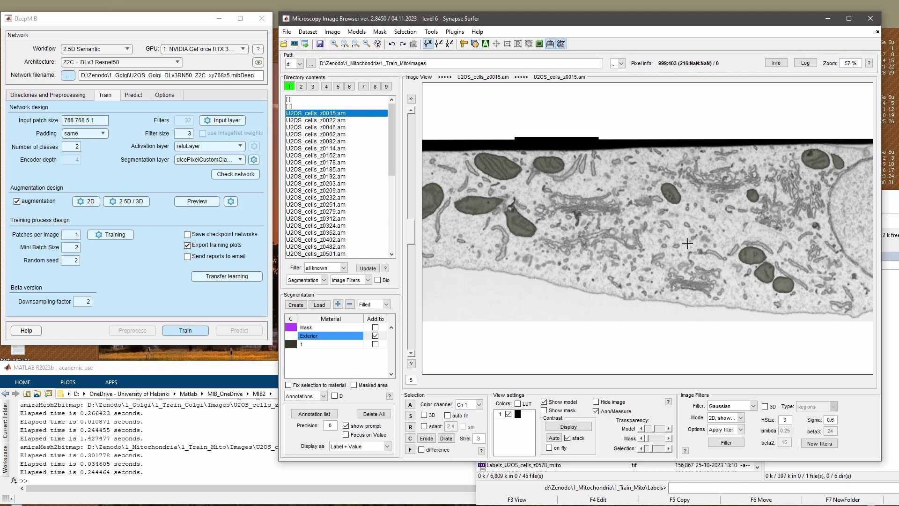
# Switch to Total Commander, place its window over the image view, and go back up to the D:\Zenodo folder.
pyautogui.click(137, 278)
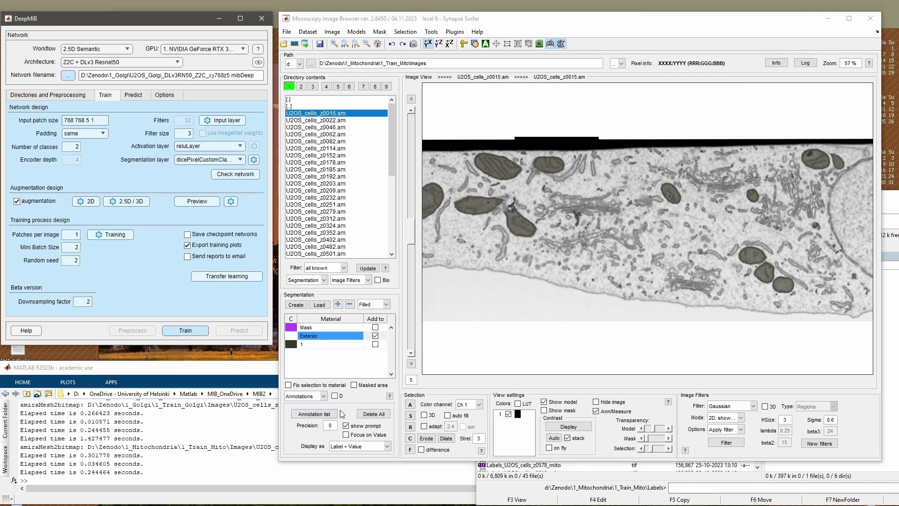
pyautogui.hotkey('alt', 'Tab')
pyautogui.moveTo(609, 197); pyautogui.dragTo(368, 161)
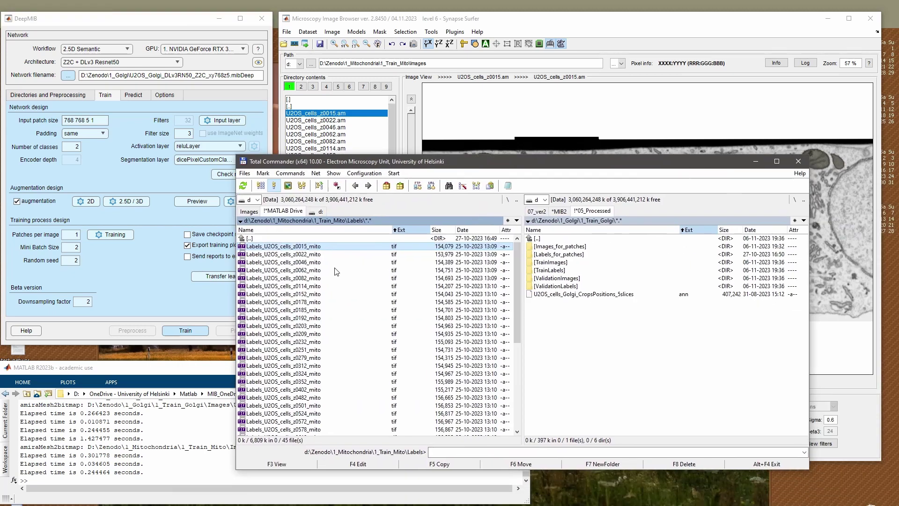
pyautogui.press('BackSpace')
pyautogui.press('BackSpace')
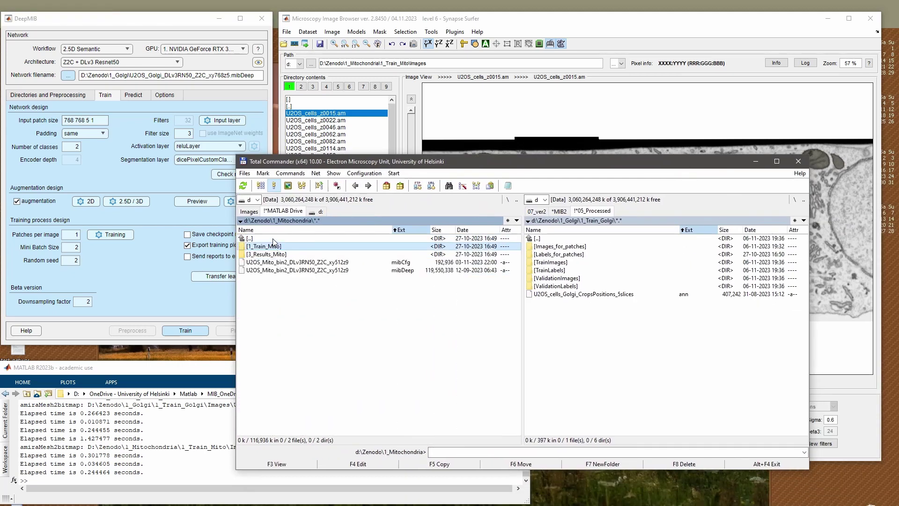
pyautogui.doubleClick(274, 239)
pyautogui.click(259, 254)
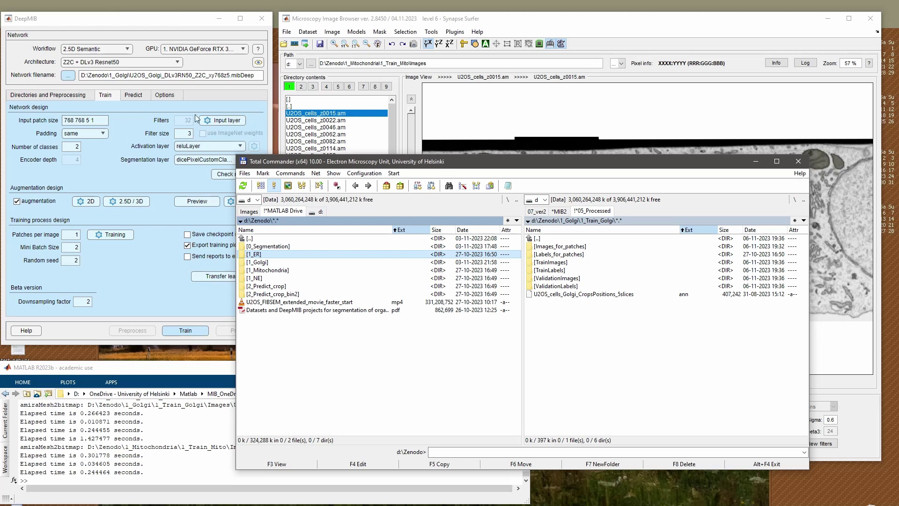
# Switch to DeepMIB and load the U2OS_Mito_bin2_DLv3RN50_Z2C_xy512z9.mibCfg config file from D:\Zenodo\1_Mitochondria.
pyautogui.click(167, 98)
pyautogui.click(68, 75)
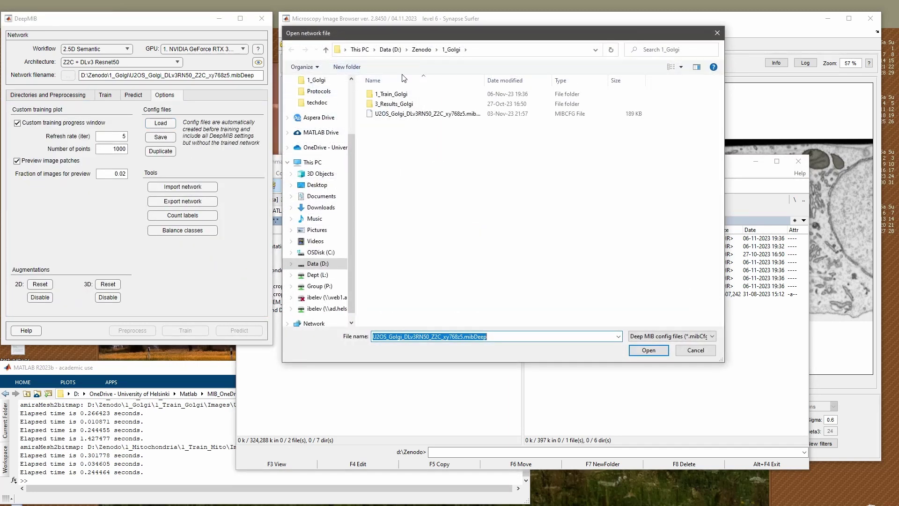
pyautogui.click(422, 50)
pyautogui.doubleClick(396, 123)
pyautogui.click(415, 117)
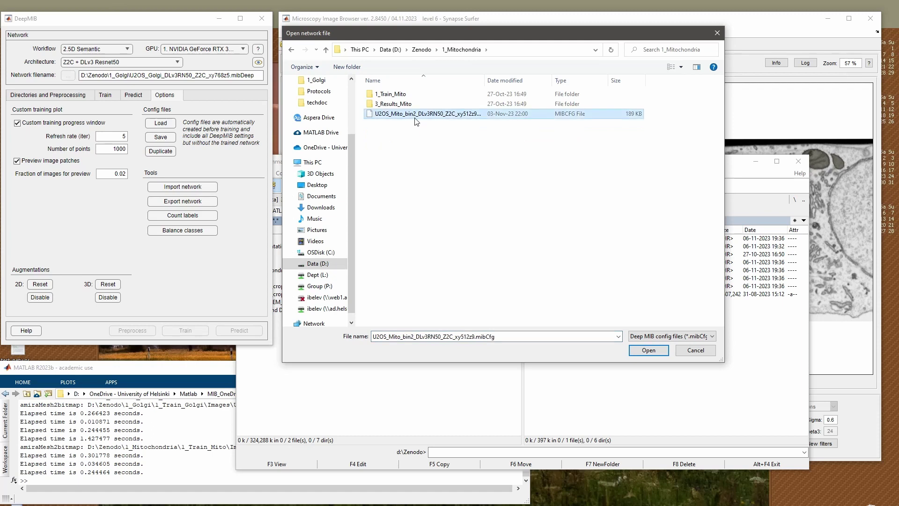
pyautogui.doubleClick(416, 115)
# Check the mitochondria network's prediction directory, and compare the 2_Predict_crop and 2_Predict_crop_bin2 folders in Total Commander.
pyautogui.moveTo(110, 160); pyautogui.dragTo(28, 161)
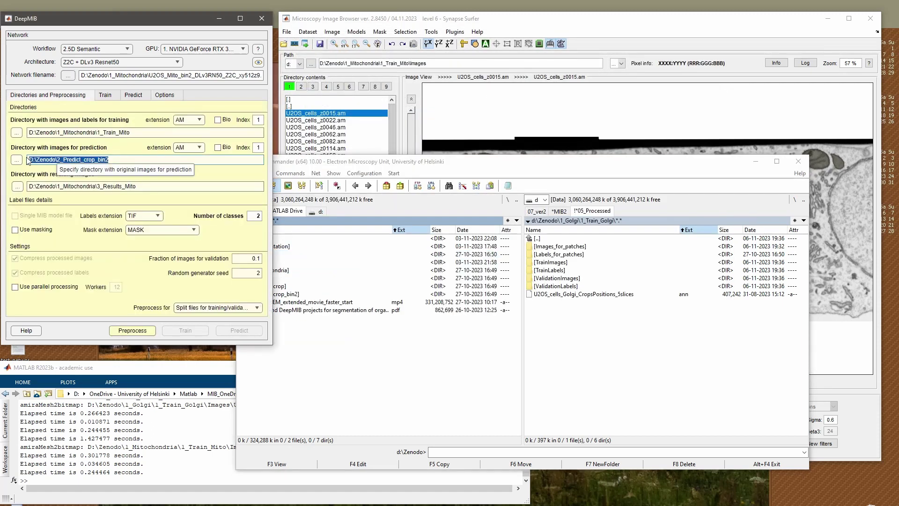
pyautogui.click(398, 360)
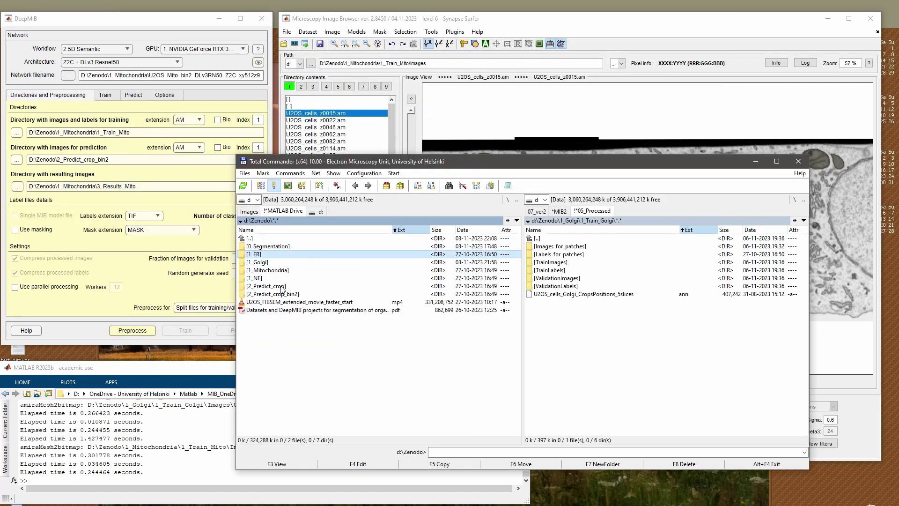
pyautogui.click(282, 287)
pyautogui.click(299, 294)
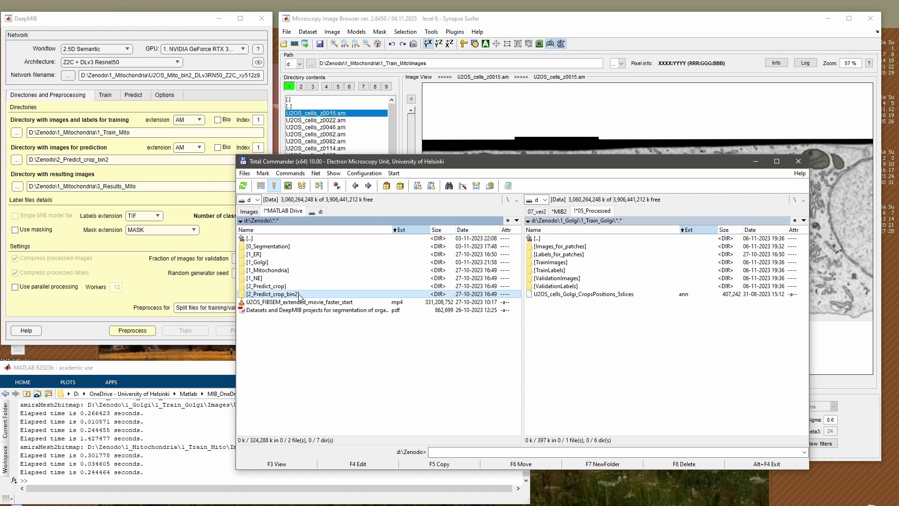
# Show the nuclear envelope training images in D:\Zenodo\1_NE\1_Train_NE\Images and highlight U2OS_cells_nucleus_crop_01.
pyautogui.doubleClick(273, 279)
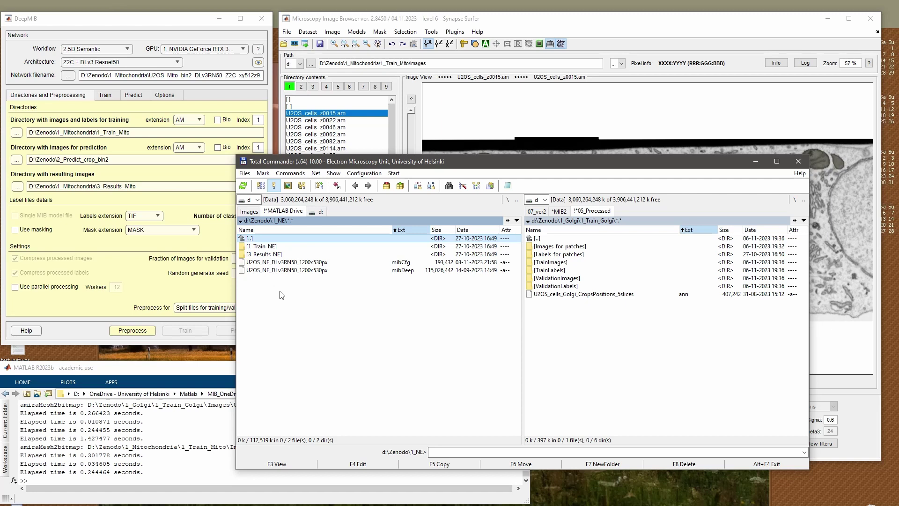
pyautogui.press('Down')
pyautogui.press('Return')
pyautogui.press('Down')
pyautogui.press('Return')
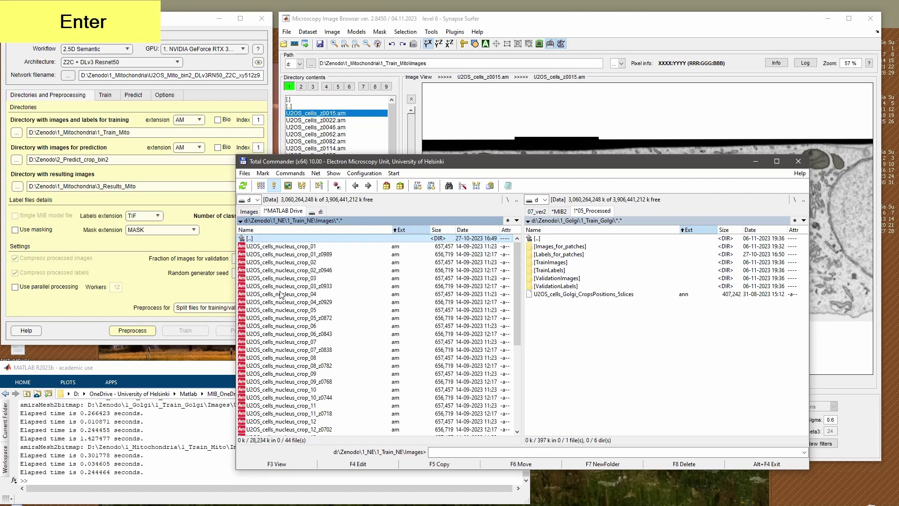
pyautogui.click(316, 249)
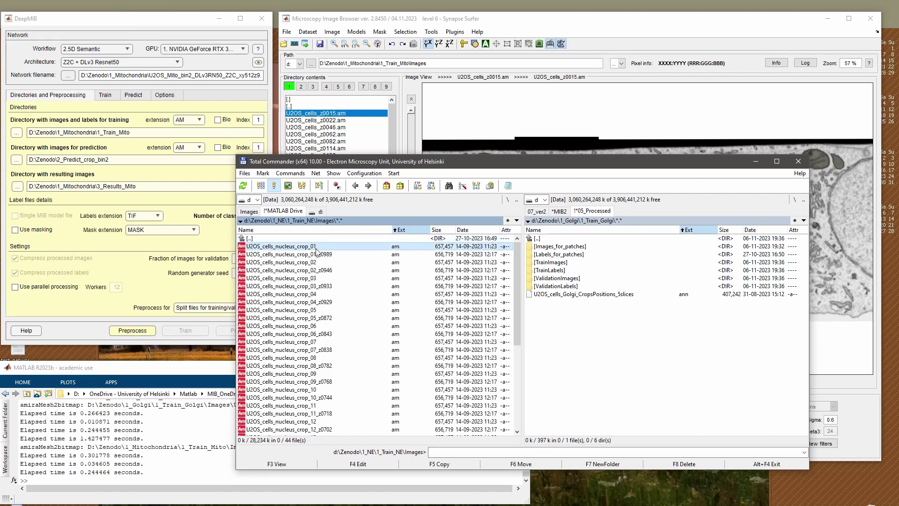
# Load the U2OS_NE_DLv3RN50_1200x530px.mibCfg config file from D:\Zenodo\1_NE into DeepMIB and show its training settings.
pyautogui.click(162, 277)
pyautogui.click(167, 96)
pyautogui.click(160, 123)
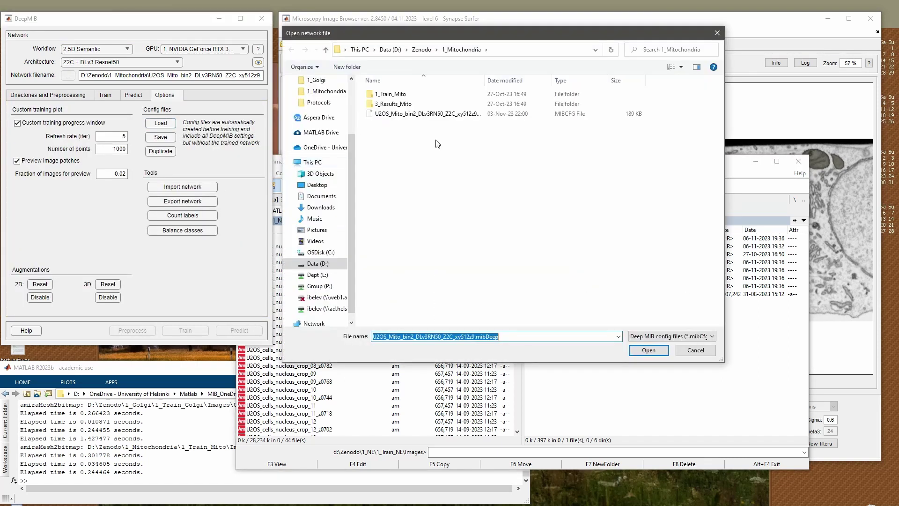
pyautogui.click(421, 50)
pyautogui.doubleClick(403, 123)
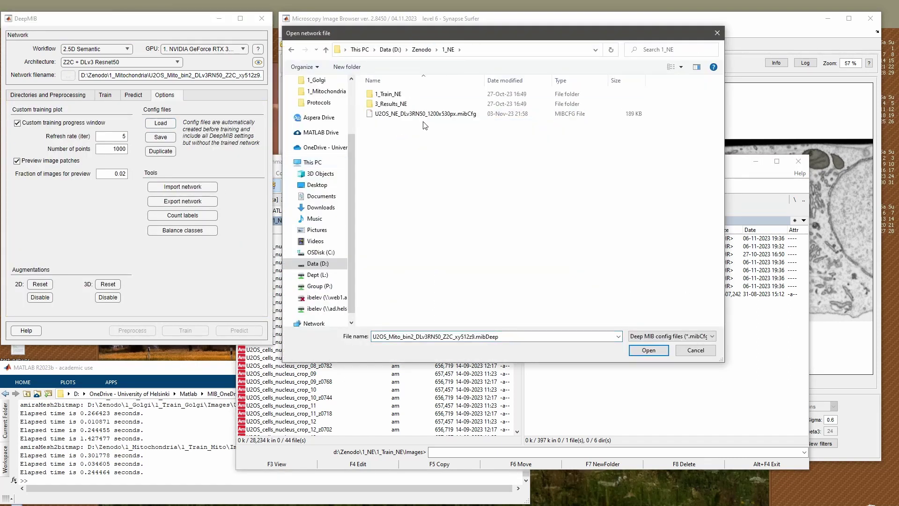
pyautogui.doubleClick(424, 114)
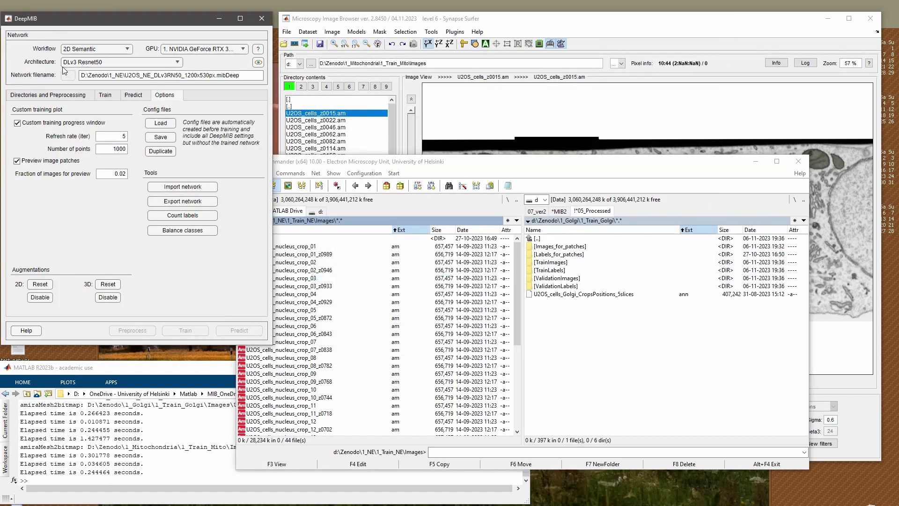
pyautogui.click(104, 94)
# Select all nuclear envelope training images in D:\Zenodo\1_NE\1_Train_NE\Images in Total Commander and load them into Microscopy Image Browser.
pyautogui.click(336, 311)
pyautogui.click(322, 255)
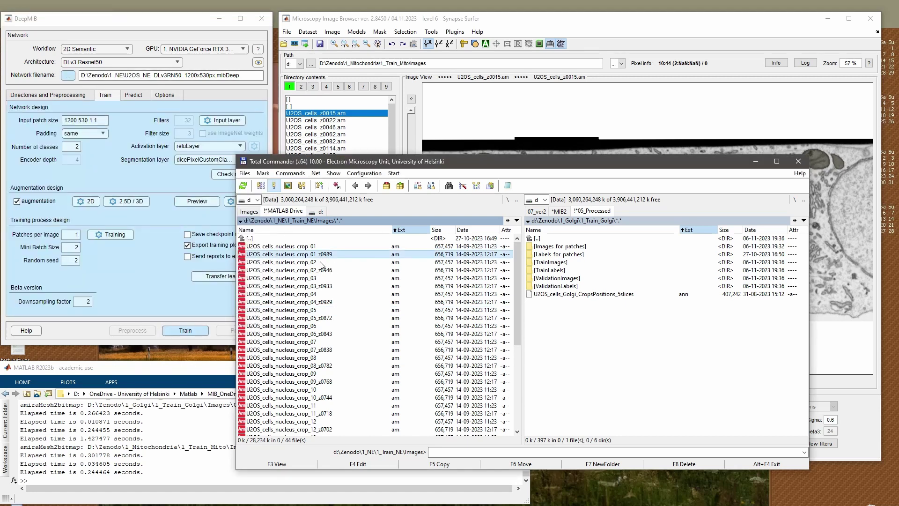
pyautogui.click(315, 247)
pyautogui.moveTo(518, 277); pyautogui.dragTo(518, 336)
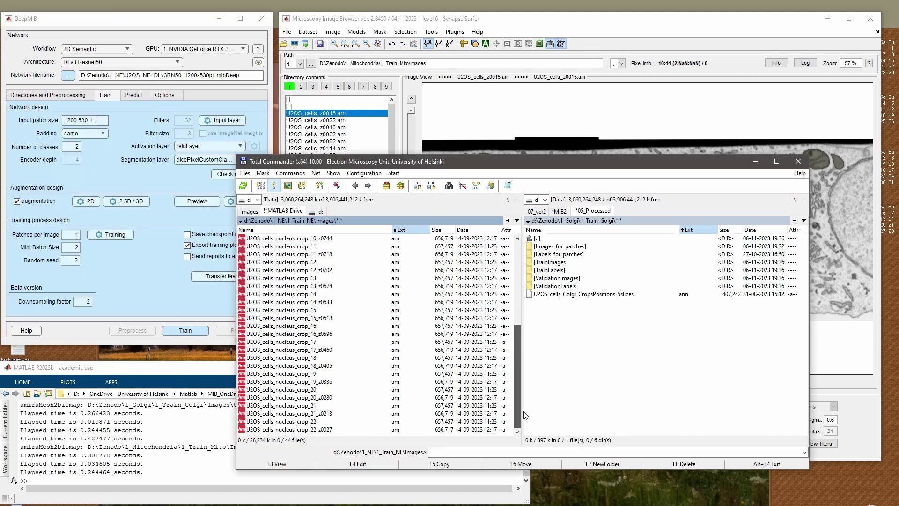
pyautogui.click(294, 351)
pyautogui.hotkey('ctrl', 'a')
pyautogui.moveTo(294, 356); pyautogui.dragTo(373, 194)
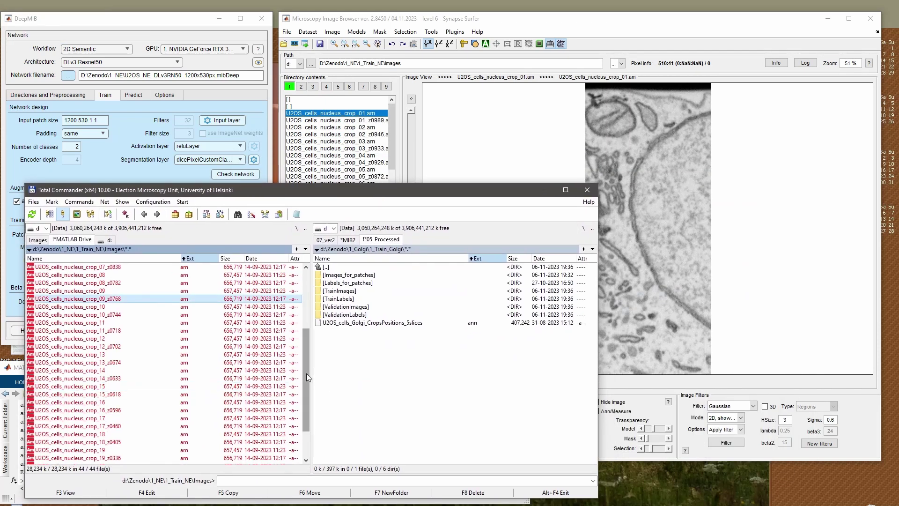
# Load all label files from D:\Zenodo\1_NE\1_Train_NE\Labels into Microscopy Image Browser as the model for the nuclear envelope images.
pyautogui.moveTo(307, 373); pyautogui.dragTo(307, 315)
pyautogui.click(108, 268)
pyautogui.doubleClick(108, 268)
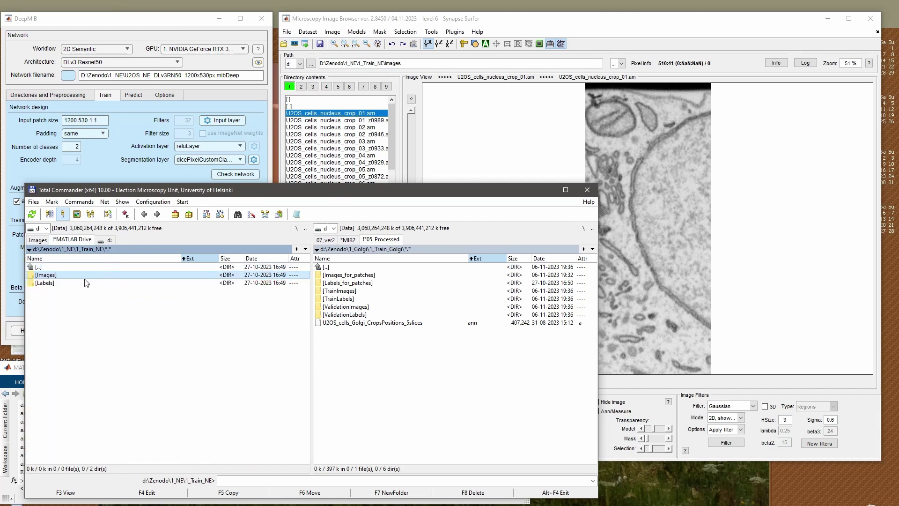
pyautogui.doubleClick(58, 285)
pyautogui.moveTo(281, 189); pyautogui.dragTo(763, 179)
pyautogui.hotkey('ctrl', 'a')
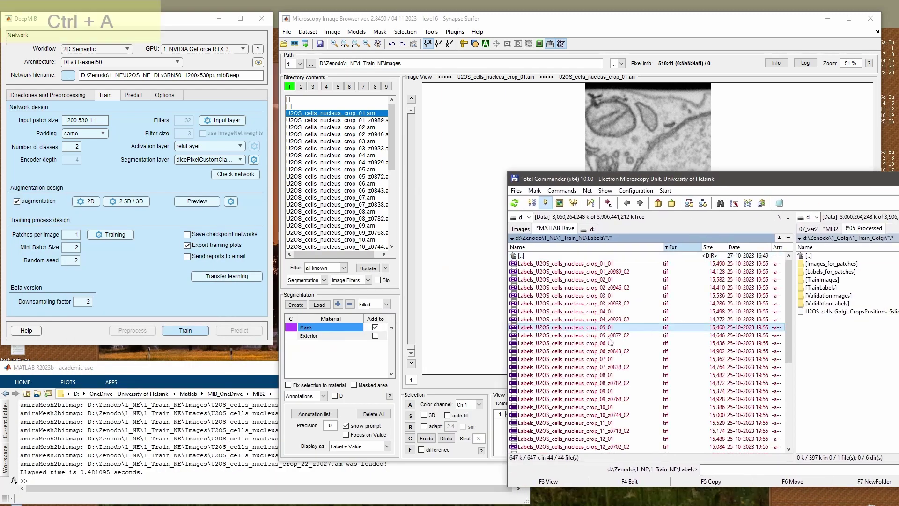
pyautogui.moveTo(610, 342); pyautogui.dragTo(356, 351)
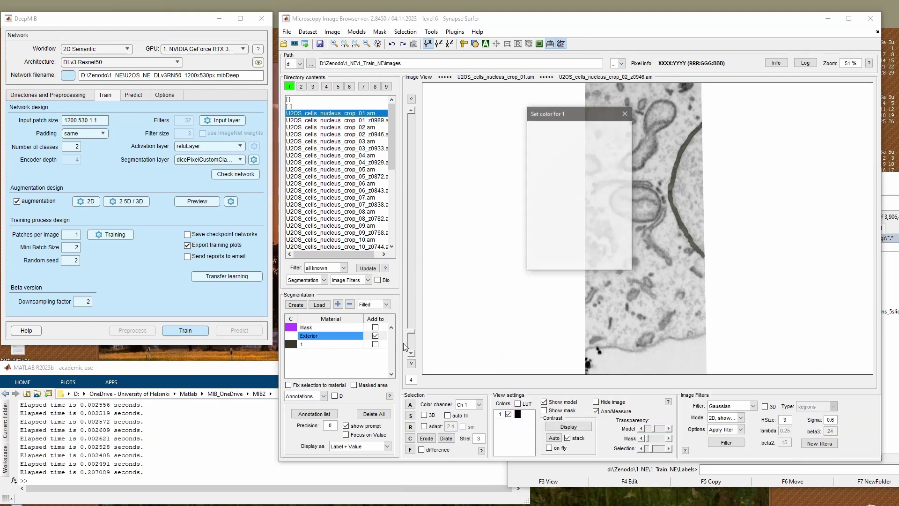
# Set the color of model material 1 to blue and browse the nuclear envelope labels through to the last slice.
pyautogui.click(537, 210)
pyautogui.click(555, 259)
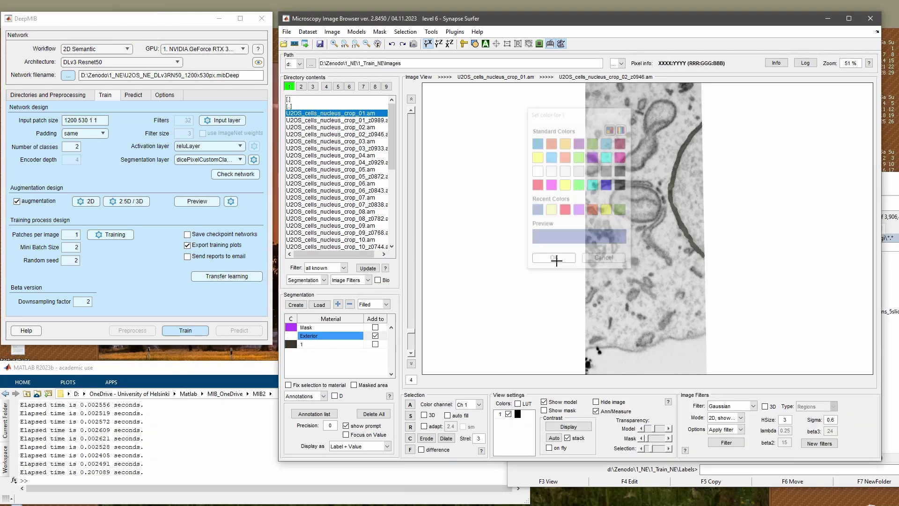
pyautogui.scroll(-7, 588, 361)
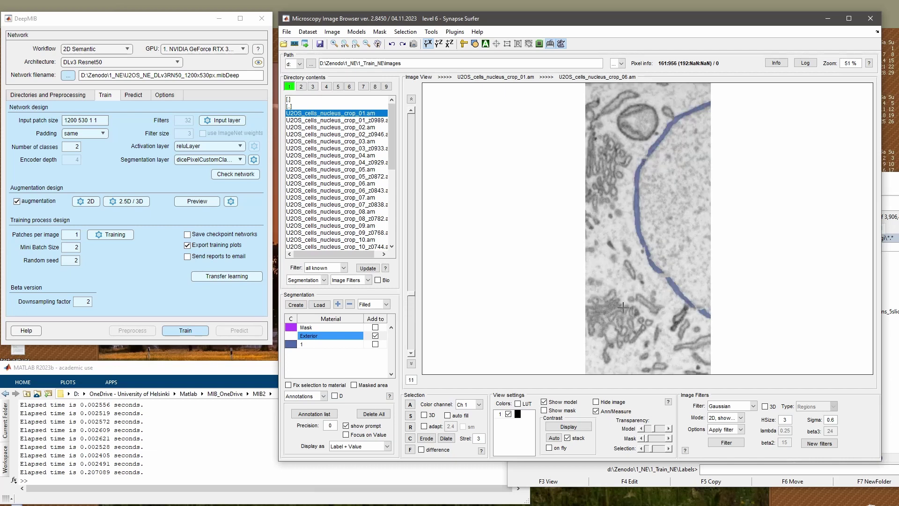
pyautogui.scroll(-8, 622, 307)
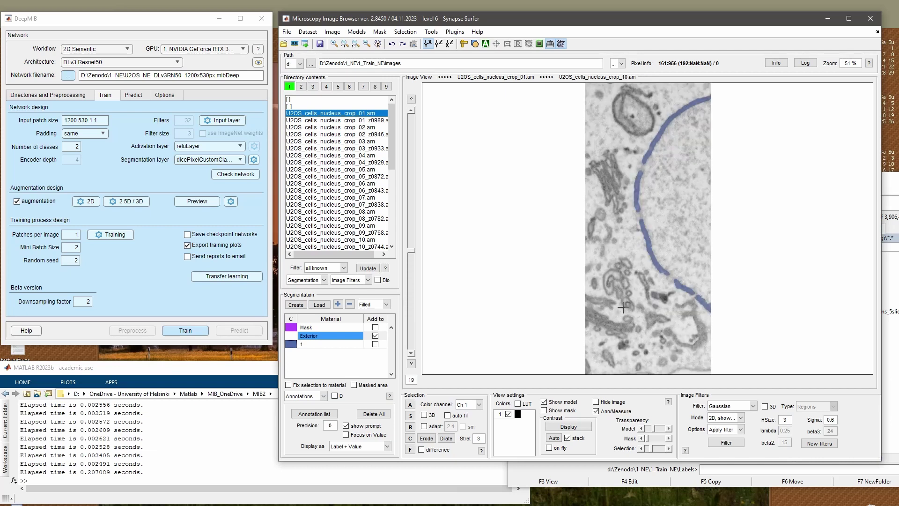
pyautogui.scroll(-14, 623, 307)
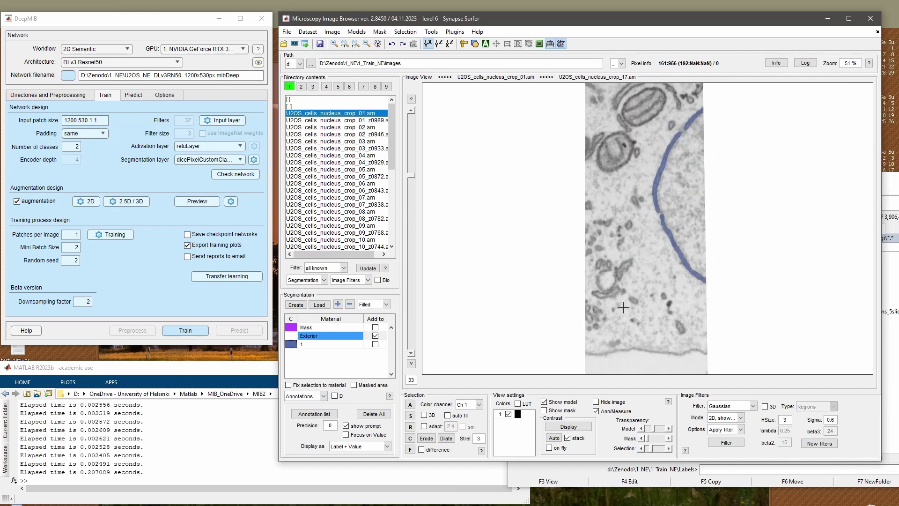
pyautogui.scroll(-7, 623, 307)
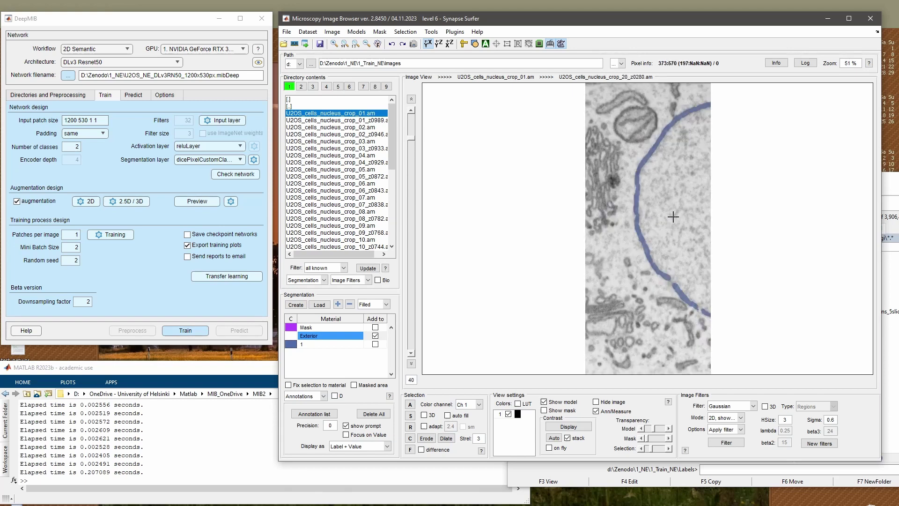
pyautogui.scroll(-4, 721, 253)
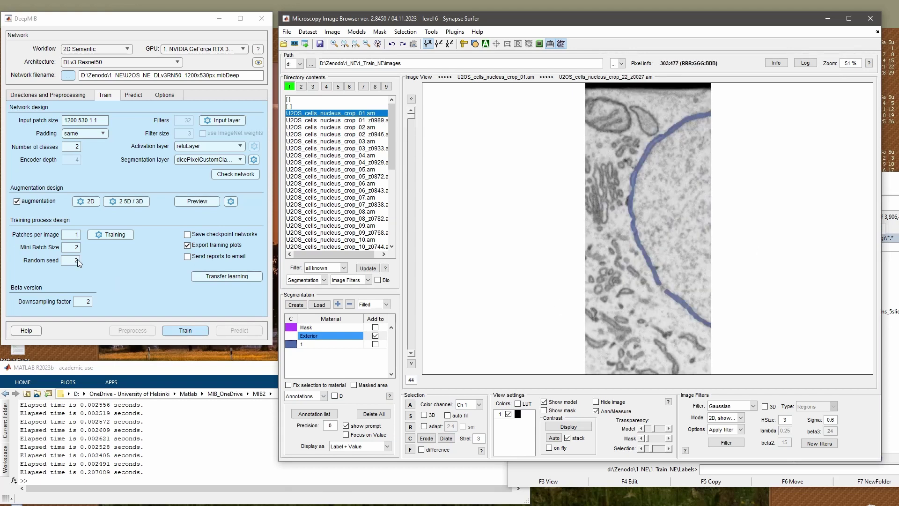
# Change the DeepMIB workflow to 2.5D Semantic with the Z2C + DLv3 Resnet50 architecture.
pyautogui.click(92, 49)
pyautogui.click(85, 66)
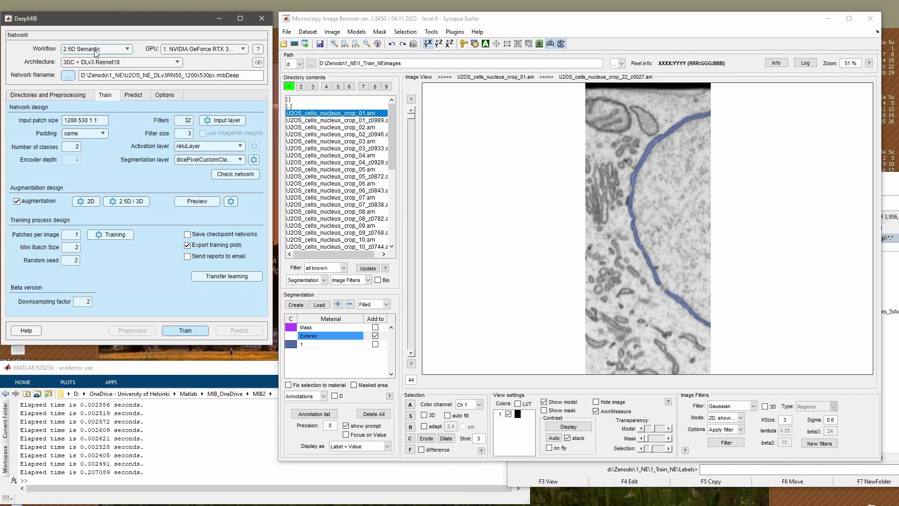
pyautogui.click(96, 50)
pyautogui.click(89, 64)
pyautogui.click(94, 49)
pyautogui.click(87, 65)
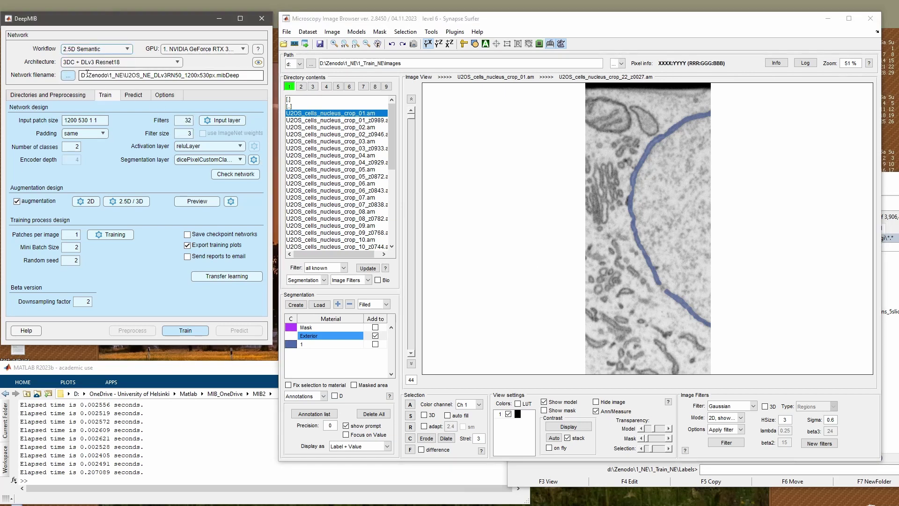
pyautogui.click(78, 62)
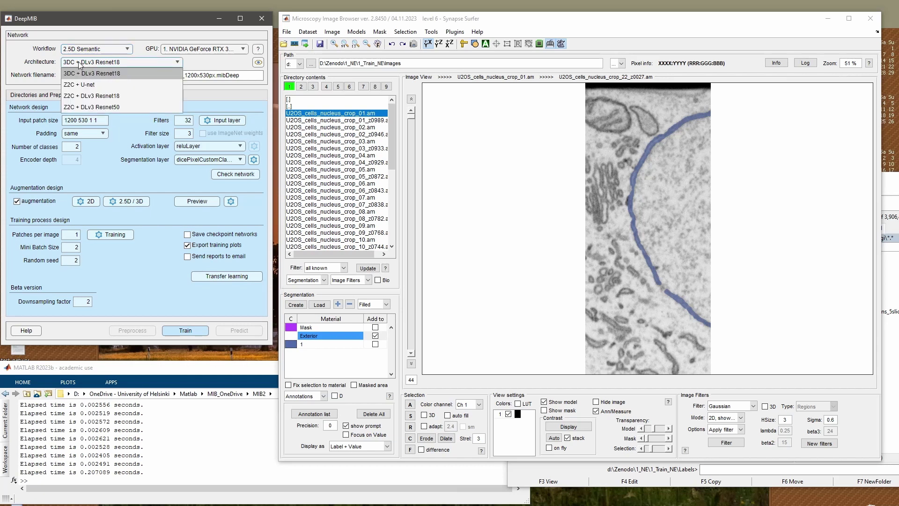
pyautogui.click(103, 107)
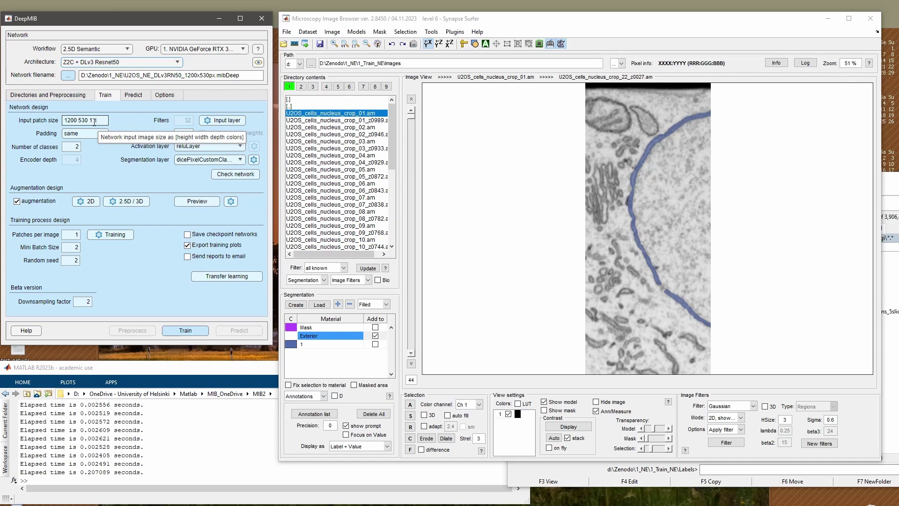
# Switch to Total Commander, move its window fully into view, and go up from the nuclear envelope labels to D:\Zenodo.
pyautogui.click(201, 466)
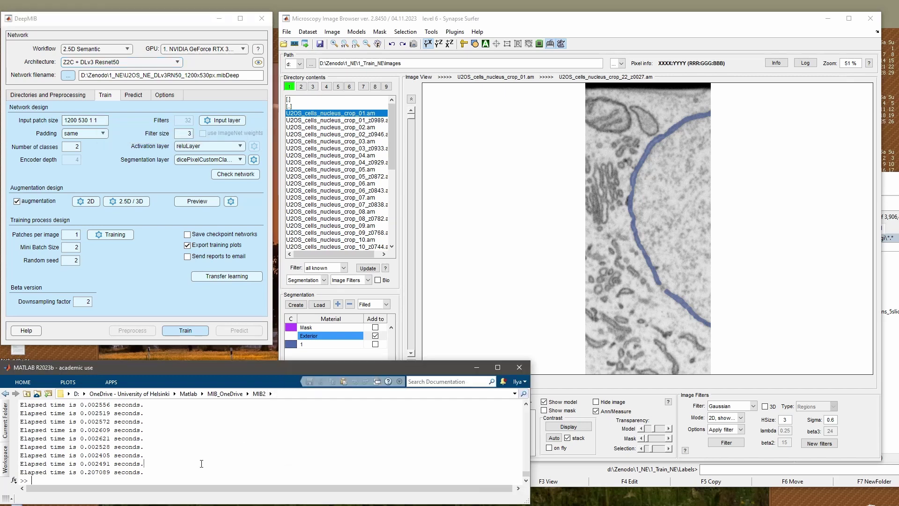
pyautogui.click(609, 482)
pyautogui.moveTo(726, 175); pyautogui.dragTo(427, 120)
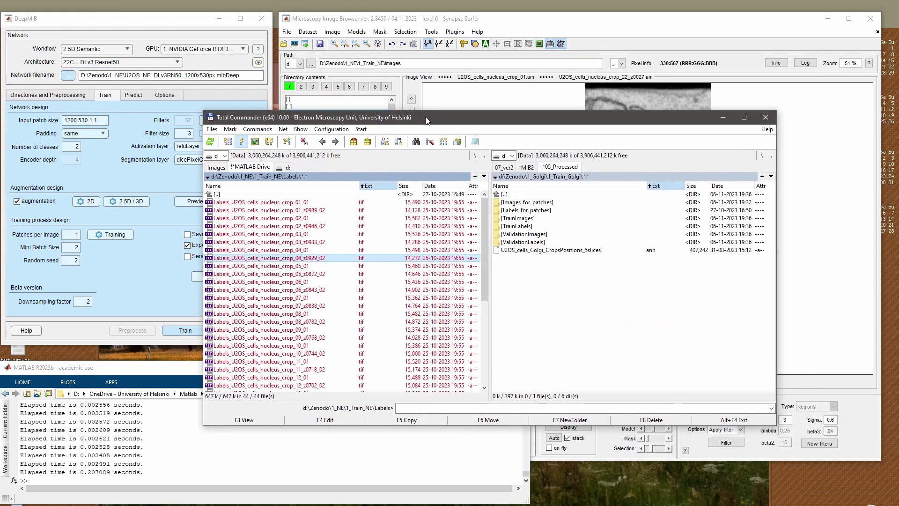
pyautogui.doubleClick(249, 194)
pyautogui.press('Return')
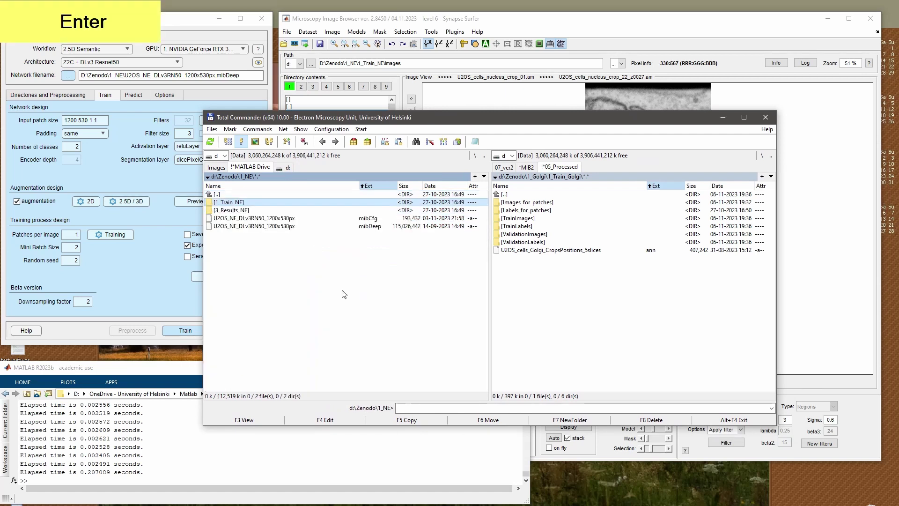
pyautogui.press('Return')
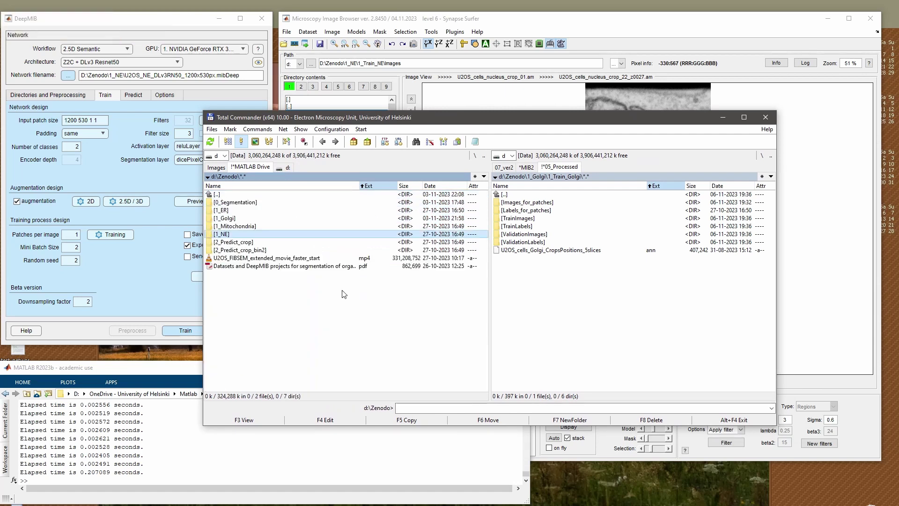
# Open the PDF on datasets and DeepMIB projects for organelle segmentation from the D:\Zenodo folder.
pyautogui.press('Down')
pyautogui.press('Down')
pyautogui.press('Down')
pyautogui.press('Down')
pyautogui.press('Return')
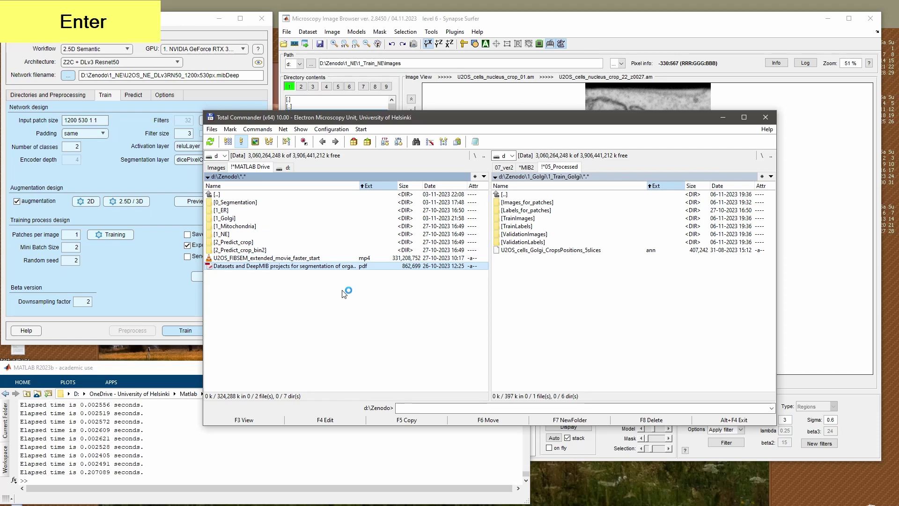
# Examine the PDF's table of contents, jump to the 1_Train_Mito section, and read on to the end of the document.
pyautogui.scroll(3, 347, 295)
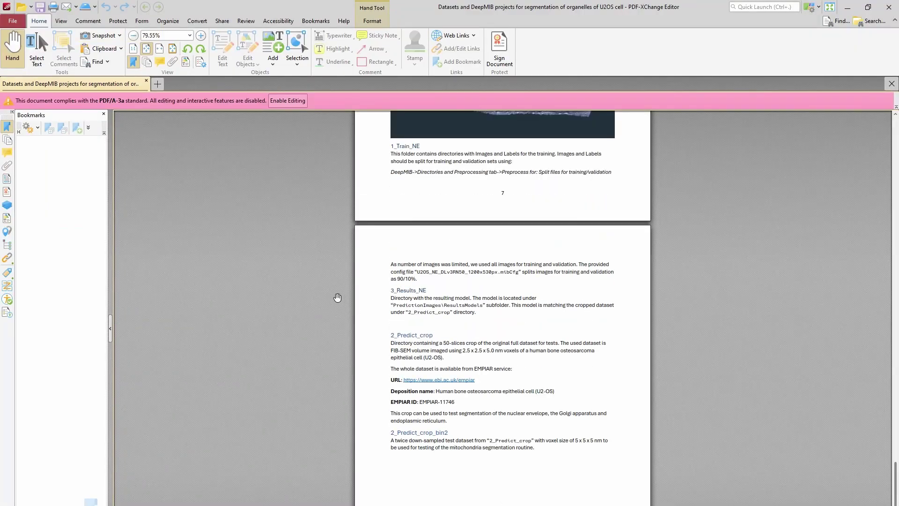
pyautogui.hotkey('ctrl', 'Home')
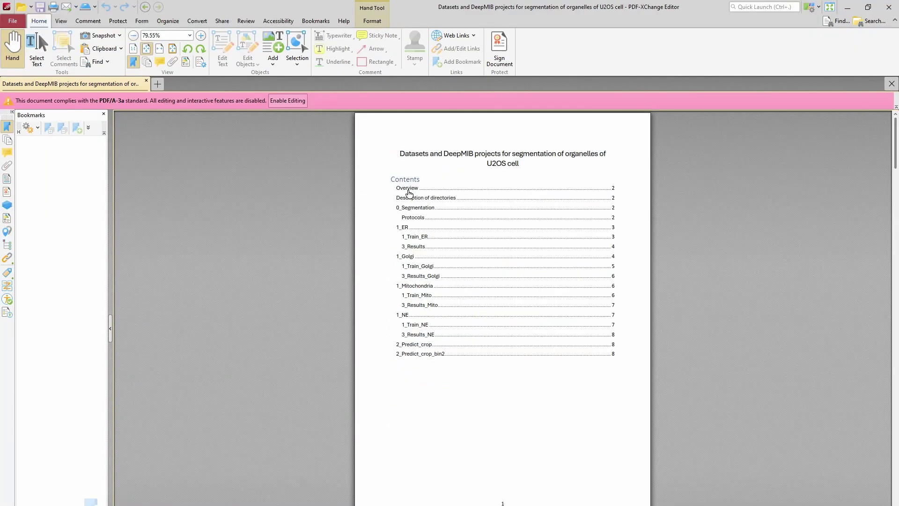
pyautogui.scroll(-2, 405, 248)
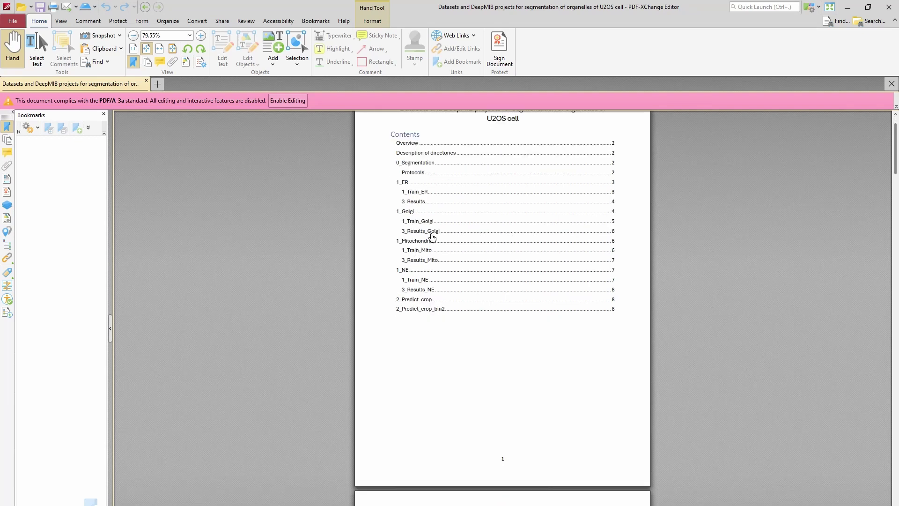
pyautogui.click(423, 252)
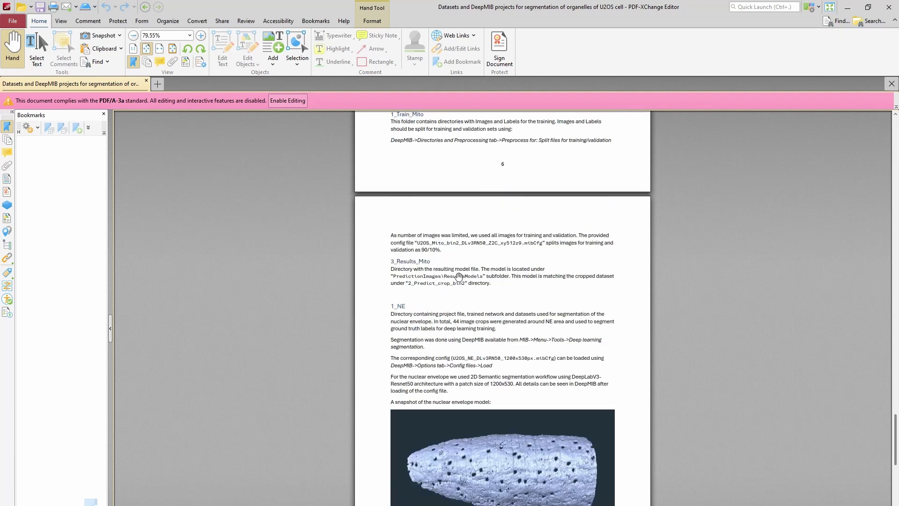
pyautogui.scroll(-5, 455, 285)
pyautogui.scroll(-6, 454, 286)
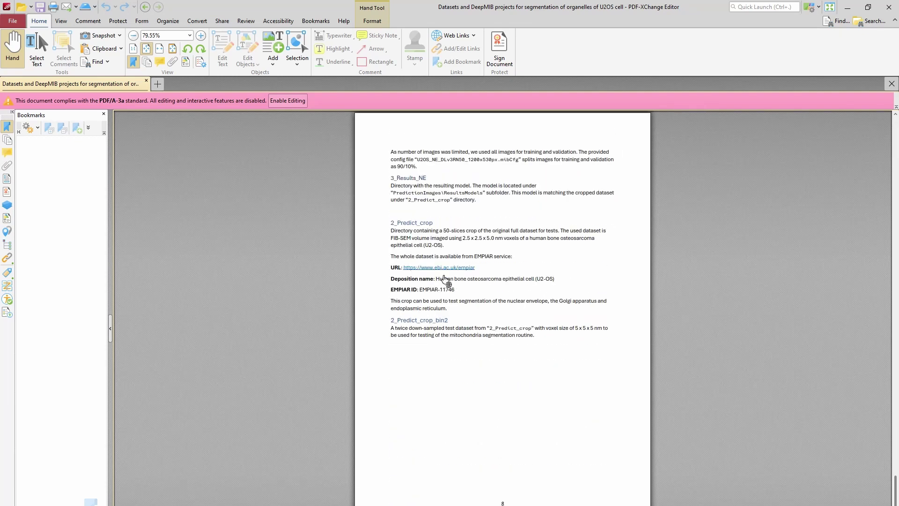
# Review the mitochondria, Golgi and ER sections of the PDF back up to the contents page, and close the document.
pyautogui.scroll(10, 463, 290)
pyautogui.scroll(9, 466, 294)
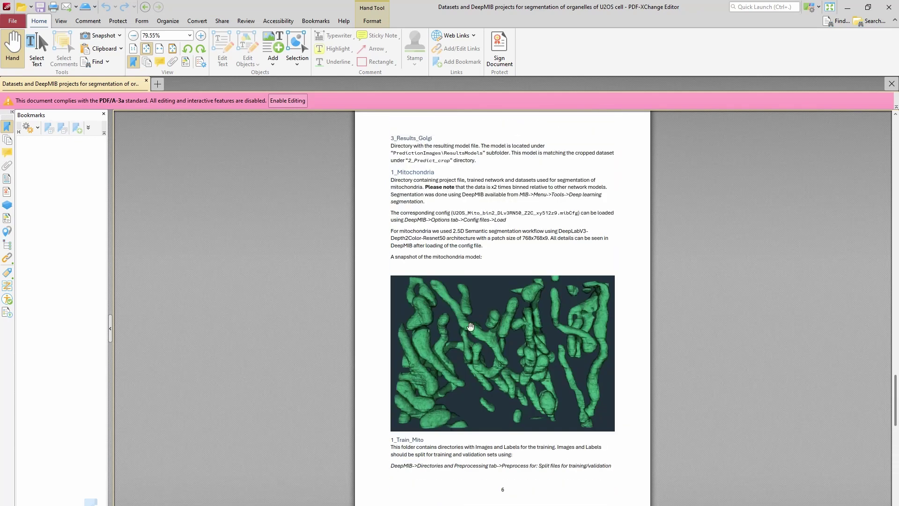
pyautogui.scroll(15, 471, 327)
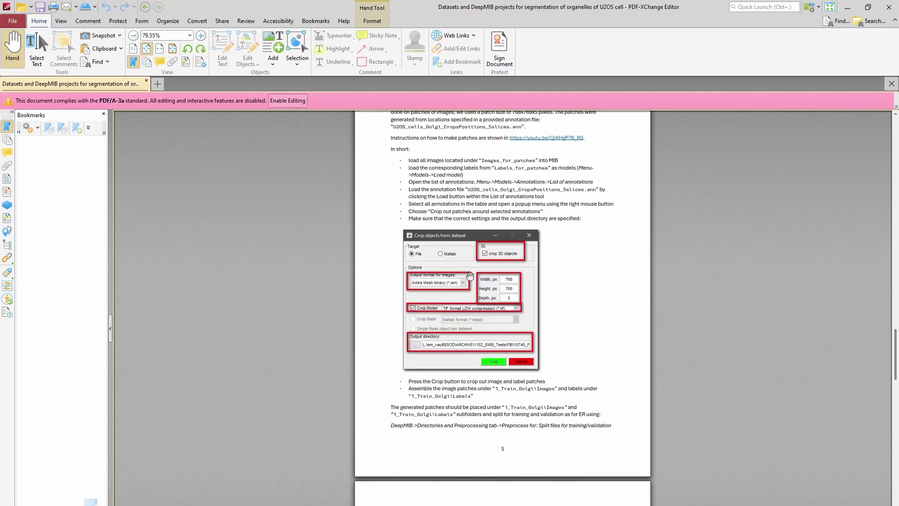
pyautogui.scroll(2, 496, 252)
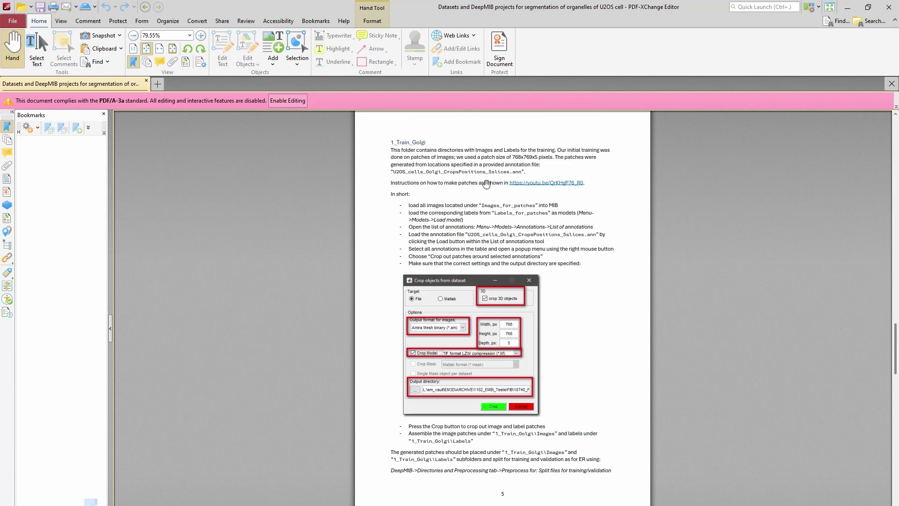
pyautogui.scroll(20, 453, 221)
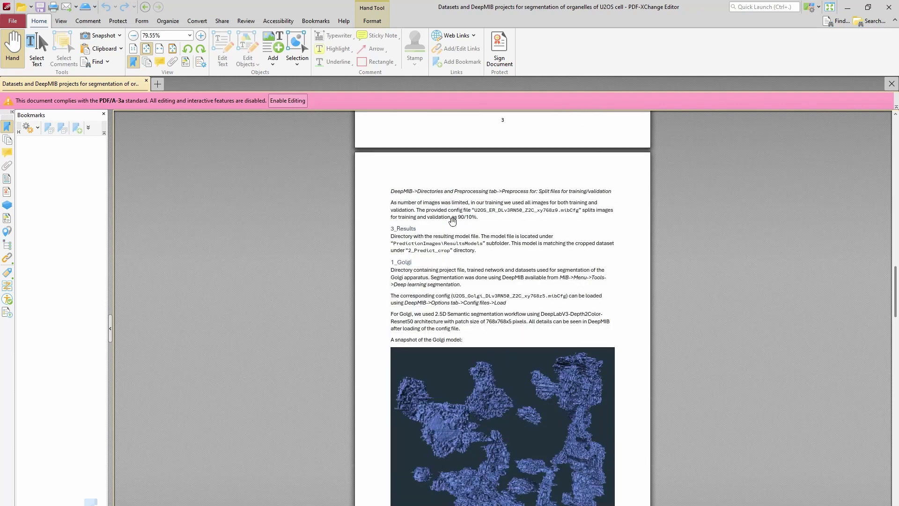
pyautogui.scroll(20, 452, 221)
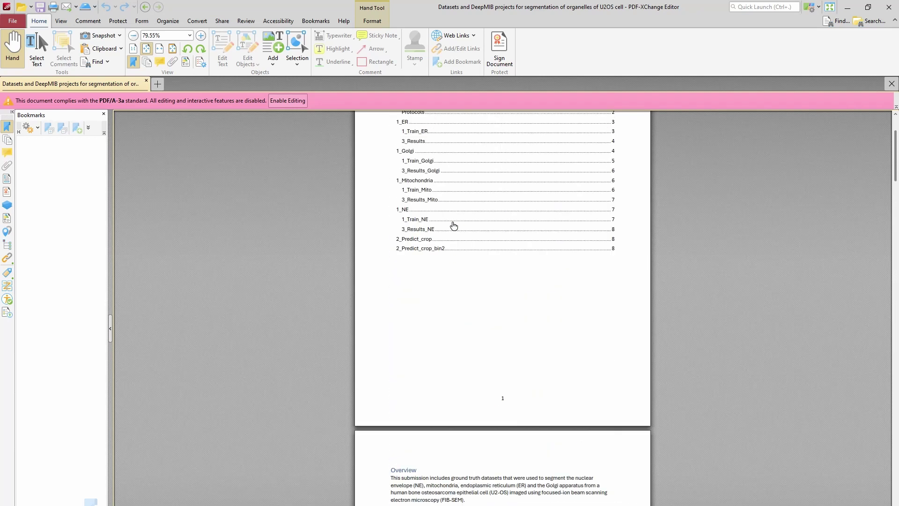
pyautogui.click(889, 6)
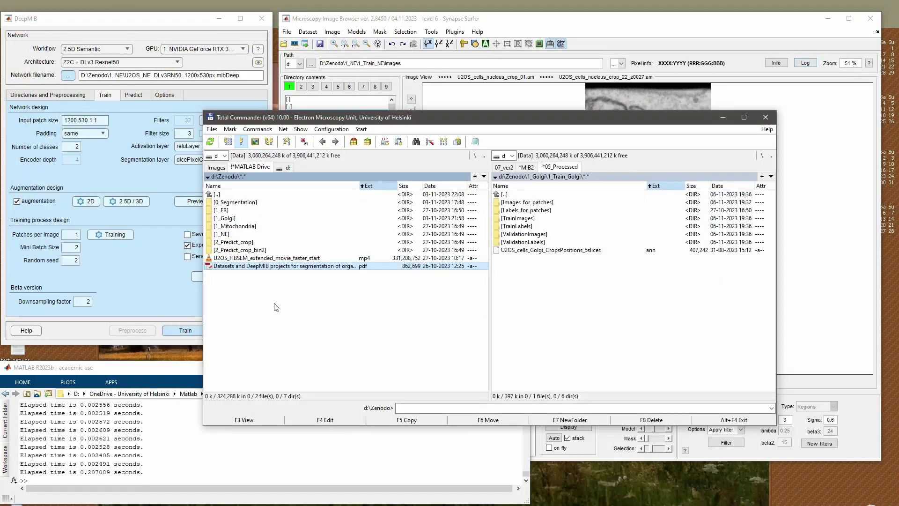